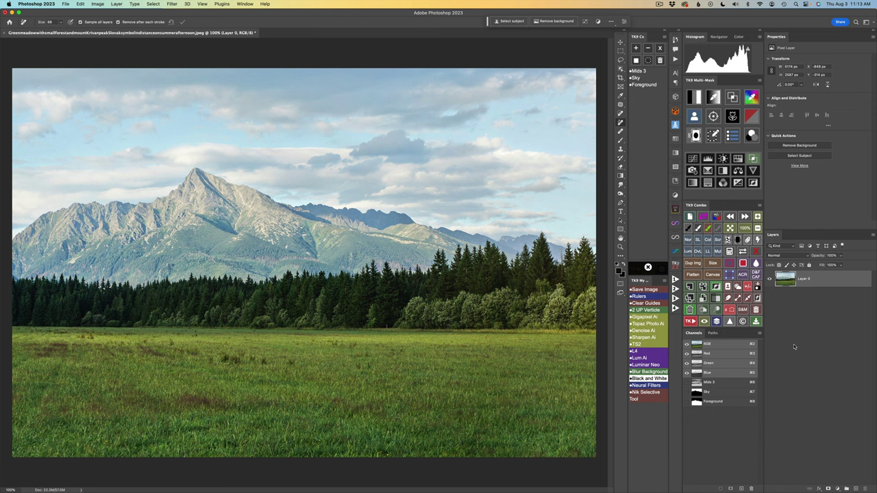
Step: Generate a Midtones 3 luminosity mask and apply it to a new Color Grading layer
left_click(745, 386)
left_click(696, 98)
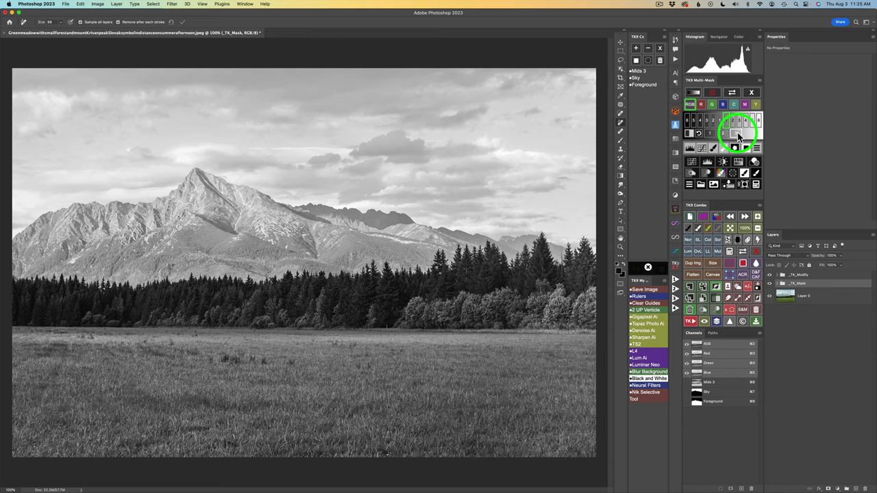
left_click(737, 133)
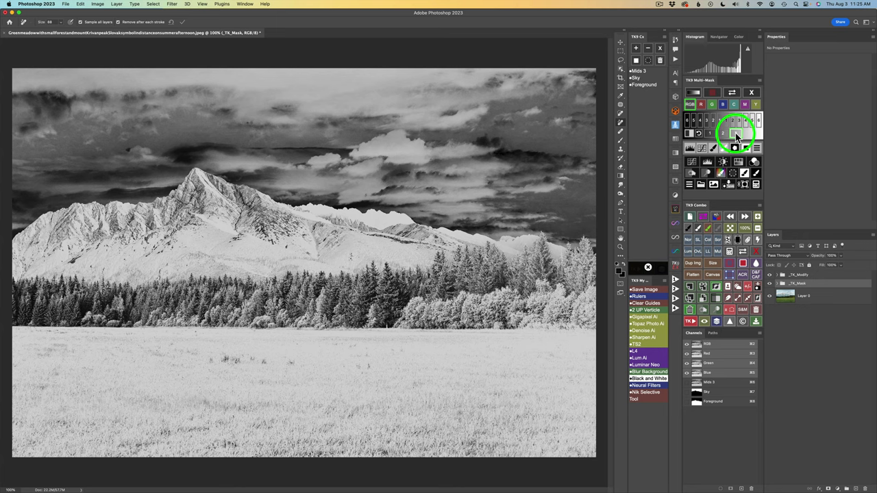
left_click(755, 161)
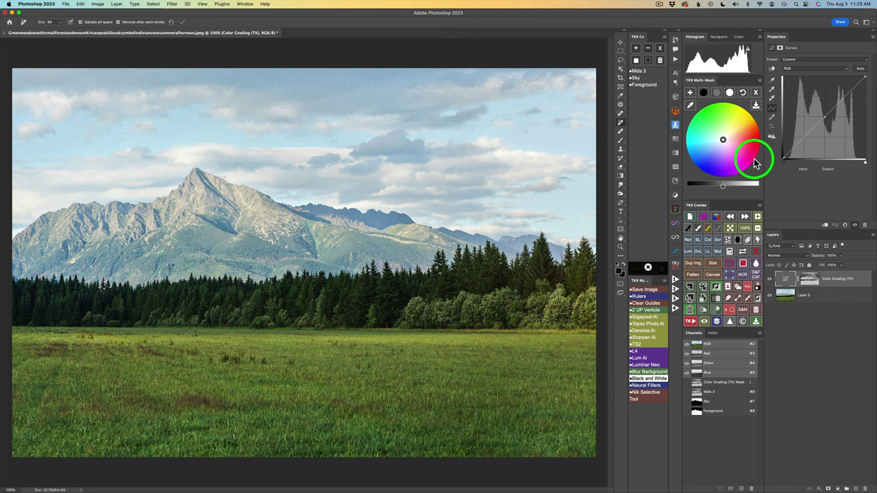
Step: Set the Color Grading brightness to 10 for midtones and -3 for highlights, and darken the shadows slightly
left_click(718, 92)
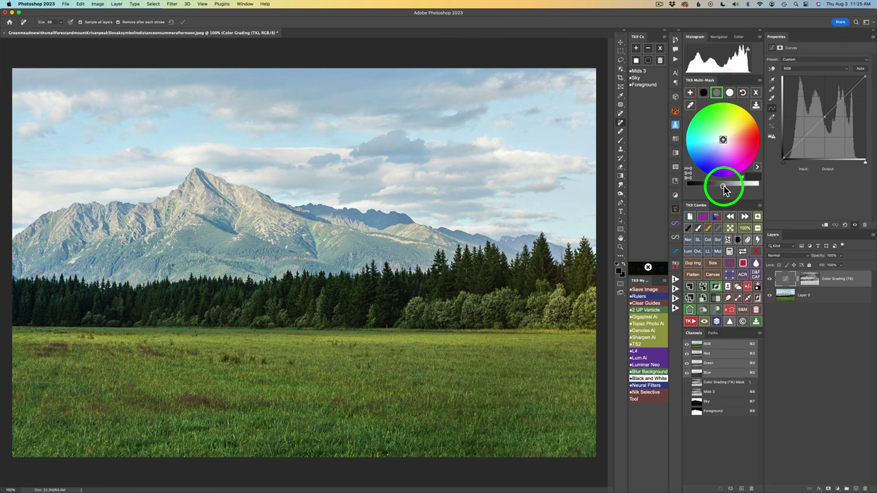
left_click_drag(729, 185, 731, 187)
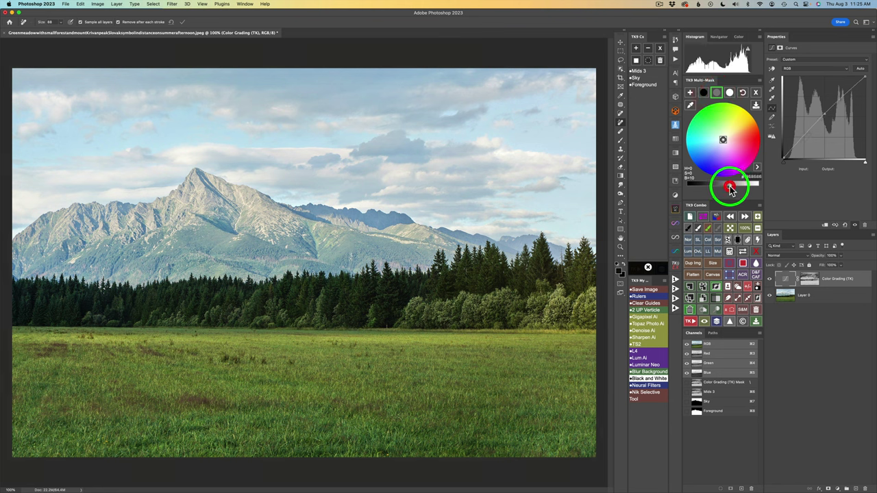
left_click(703, 92)
left_click_drag(725, 190, 731, 130)
left_click(732, 95)
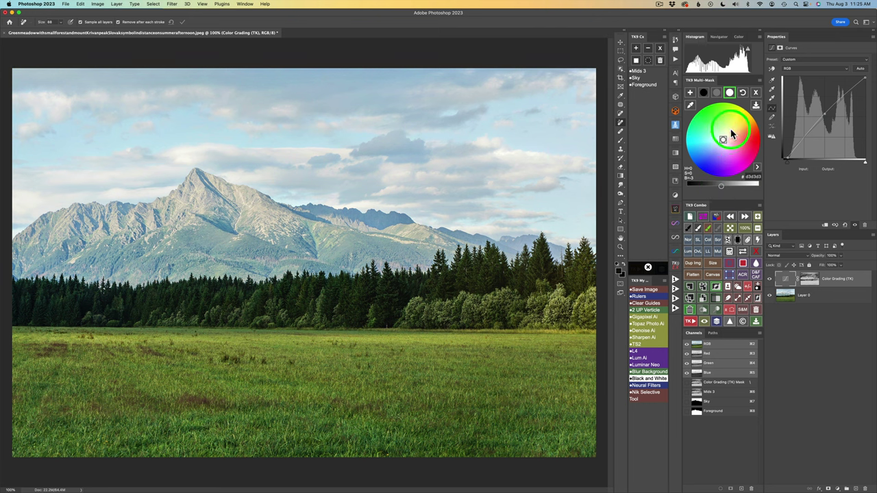
Step: Tint the midtones a warm orange on the color wheel, with hue 35 and saturation 26
left_click(718, 95)
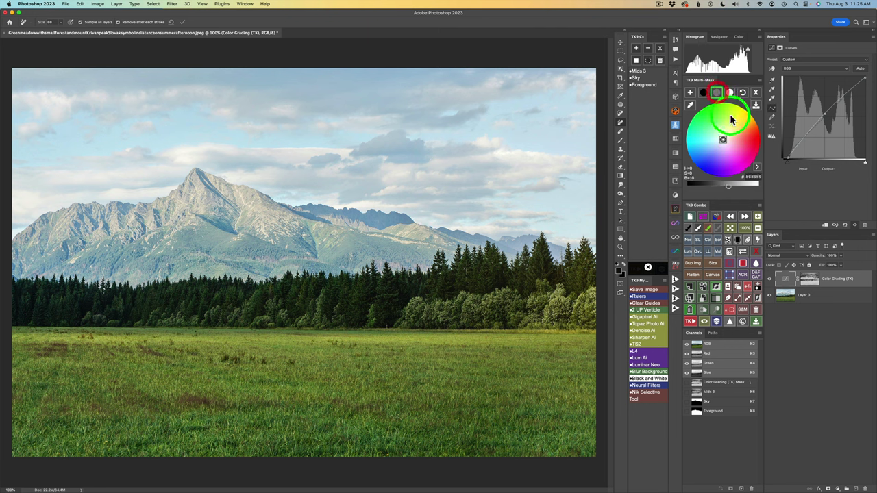
left_click_drag(717, 95, 730, 137)
left_click(731, 132)
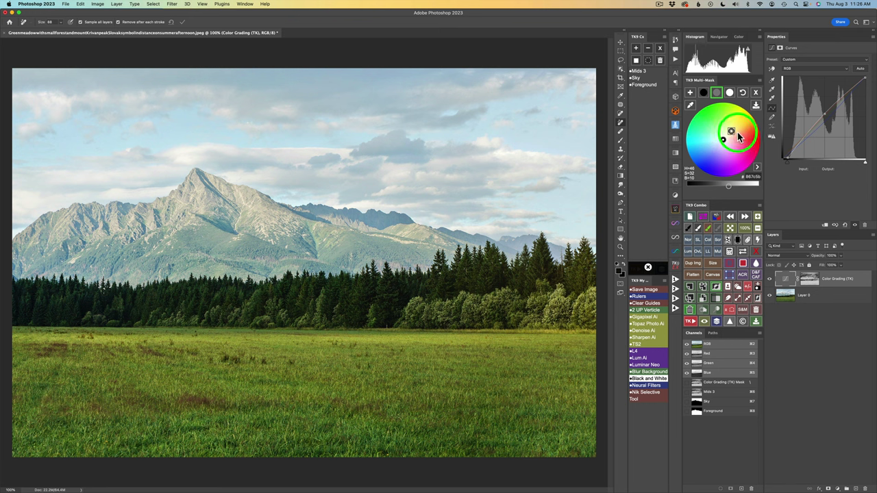
left_click(738, 134)
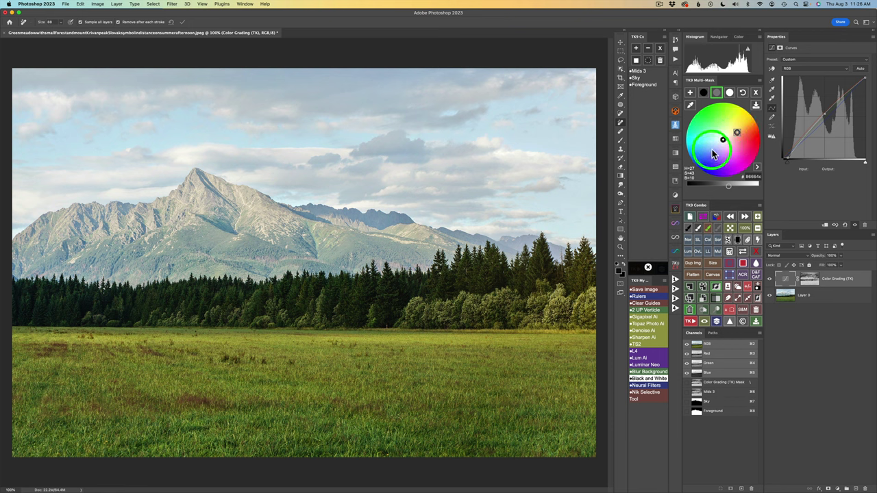
left_click(714, 129)
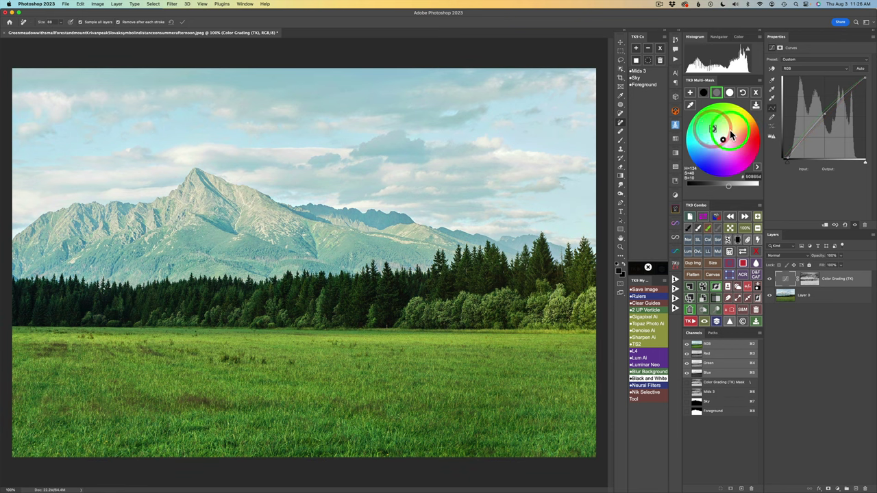
left_click(733, 133)
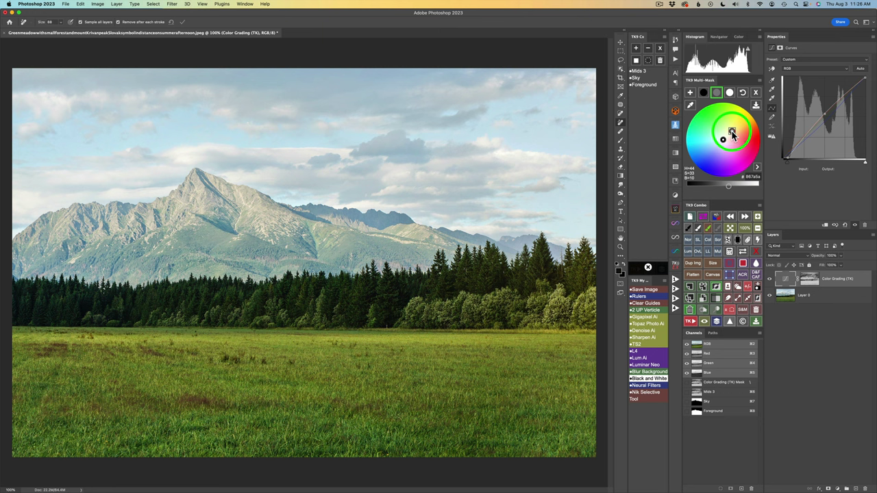
left_click(731, 137)
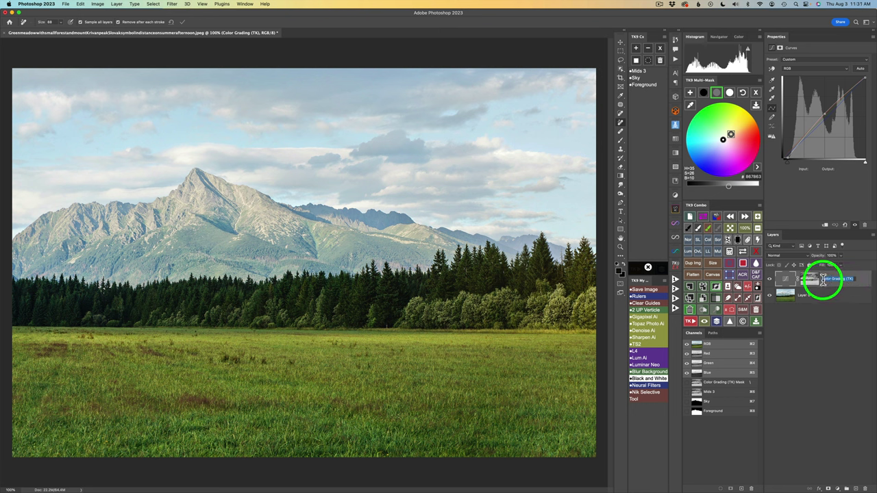
Step: Rename the Color Grading (TK) layer to BC (TK)
left_click_drag(824, 279, 844, 277)
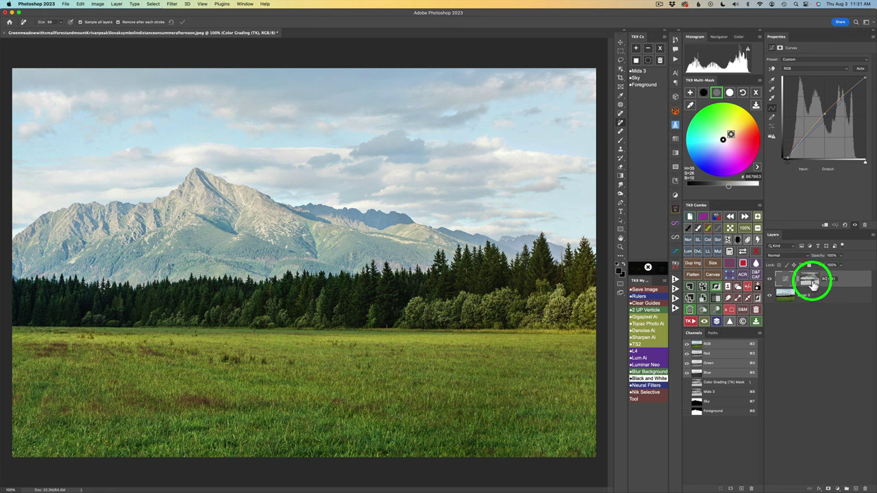
key("Return")
left_click(848, 283)
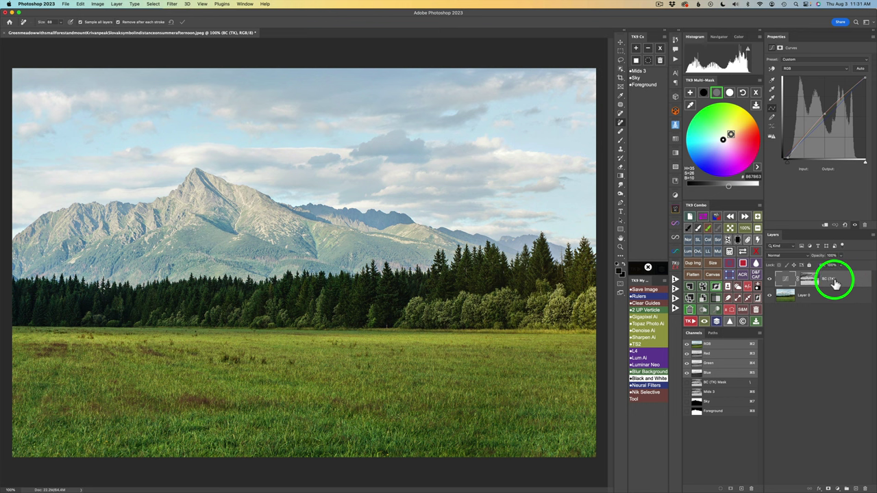
Step: Delete the BC (TK) adjustment layer, leaving only the image layer
left_click(785, 281)
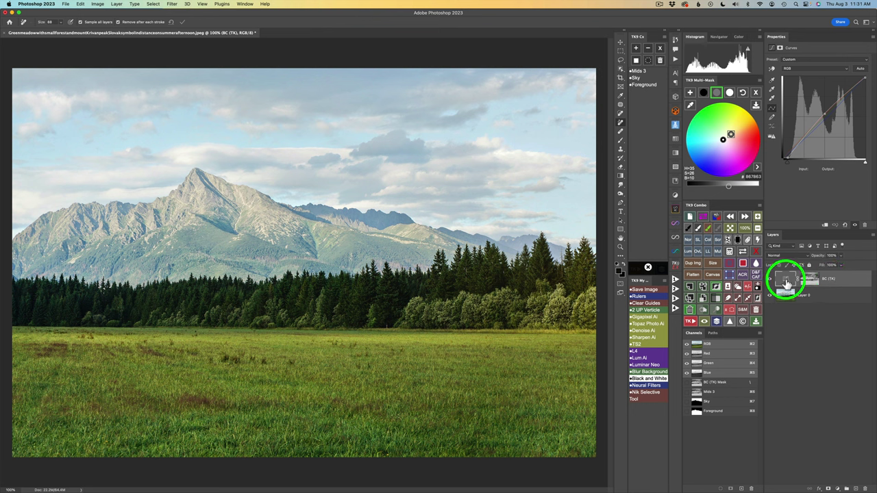
left_click(691, 312)
left_click(716, 312)
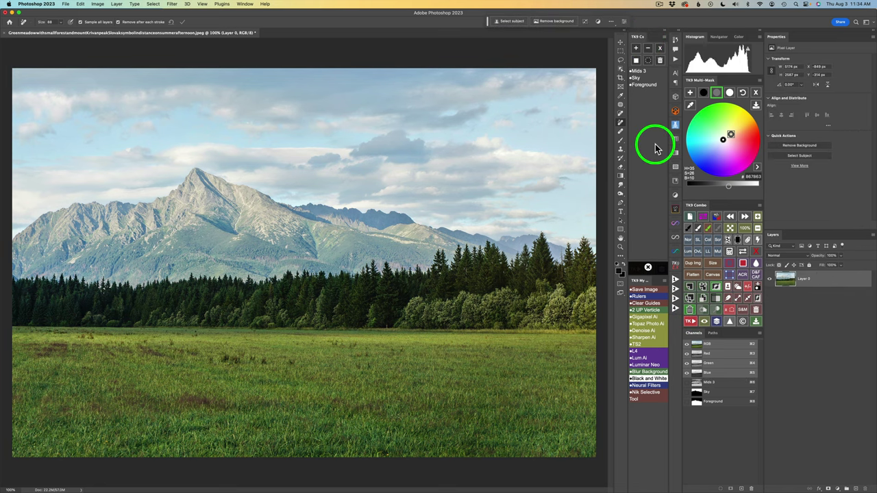
Step: Show the saved channel mask list in the TK9 Cx and Combo modules, closing it again in Combo
left_click(655, 80)
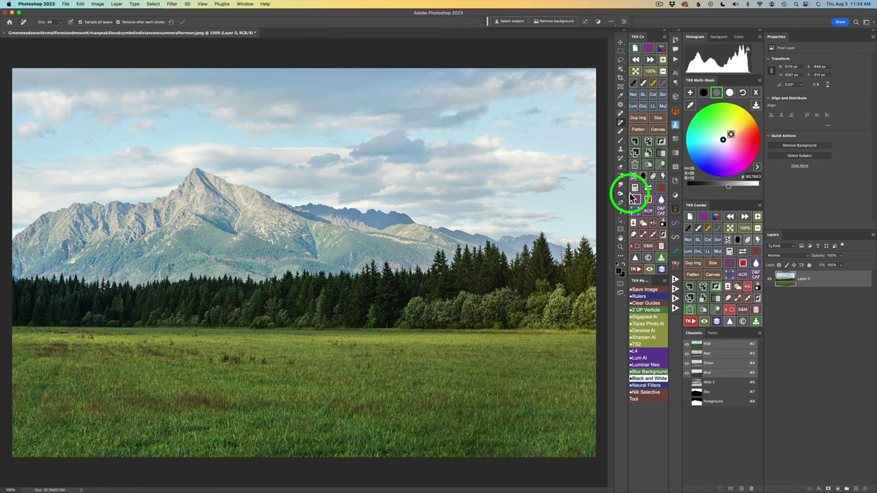
left_click(635, 192)
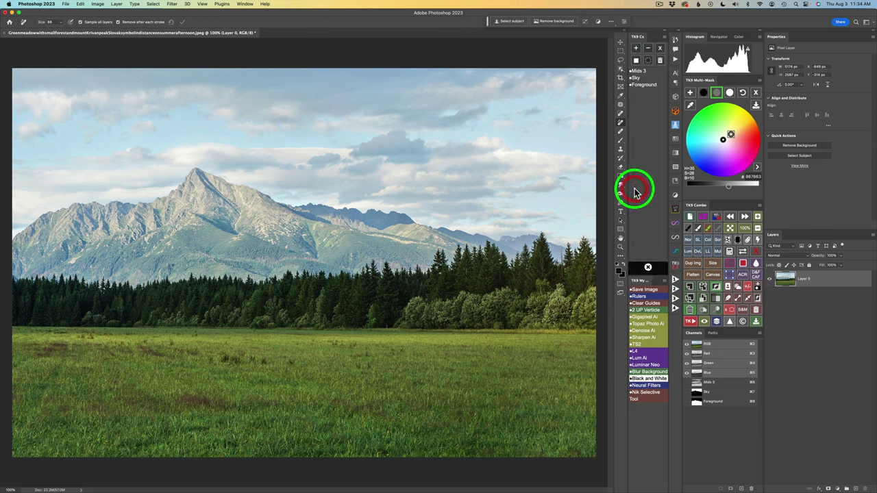
left_click(730, 254)
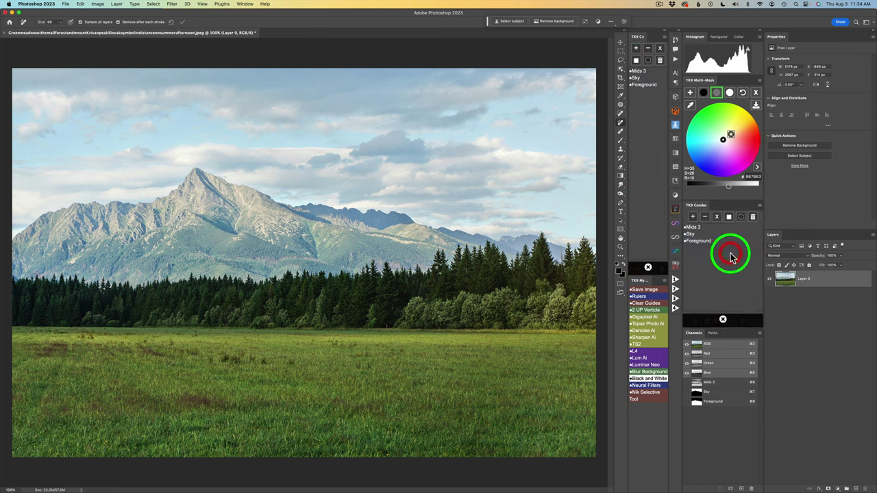
left_click(723, 321)
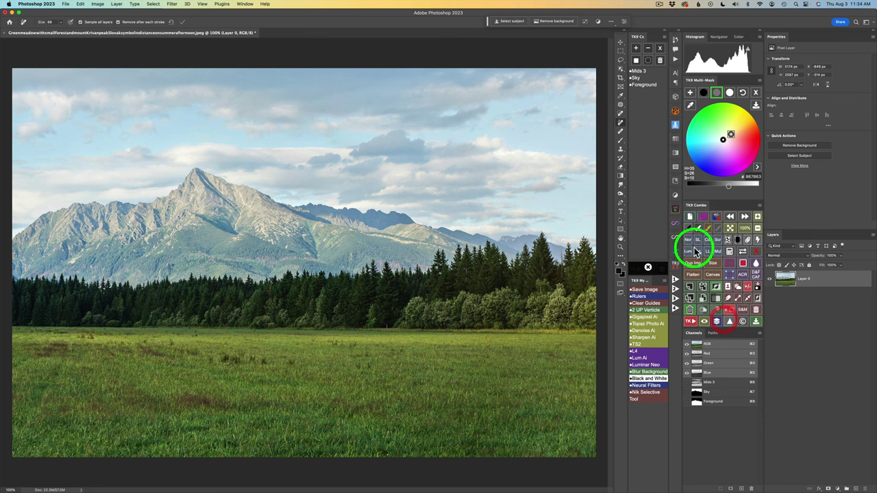
Step: Delete the saved Mids 3 mask channel
left_click(645, 79)
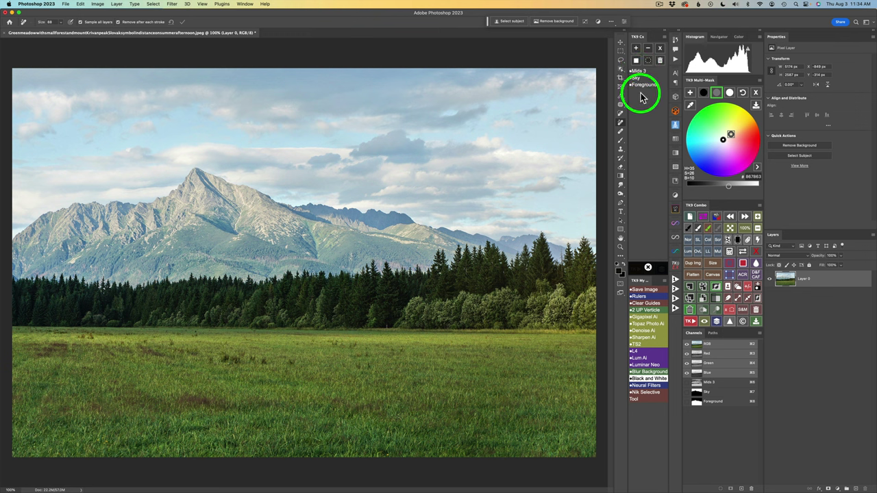
left_click(644, 73)
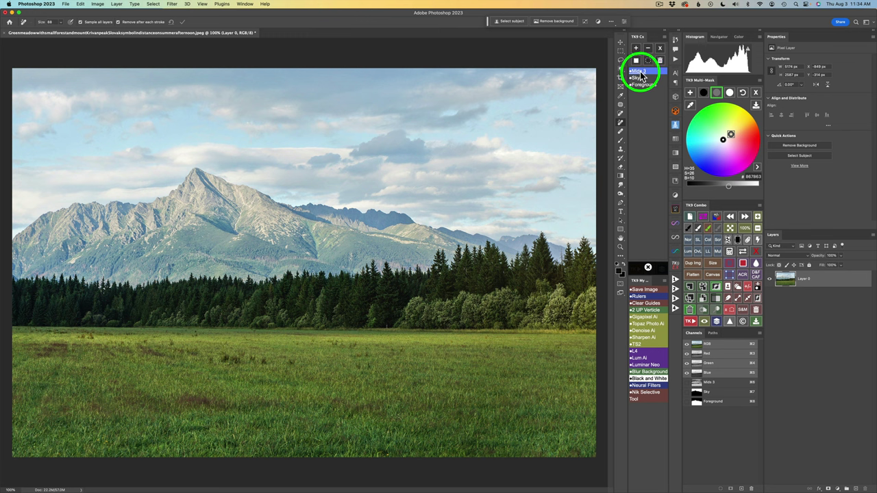
double_click(641, 77)
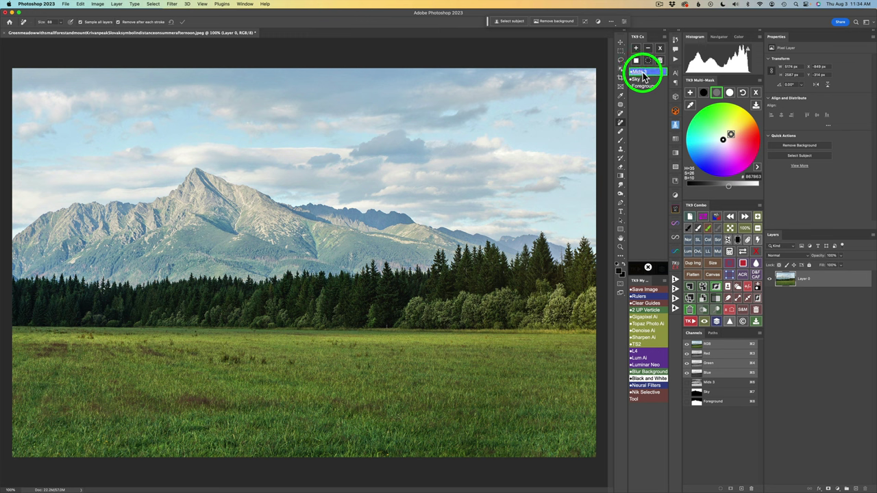
left_click(659, 60)
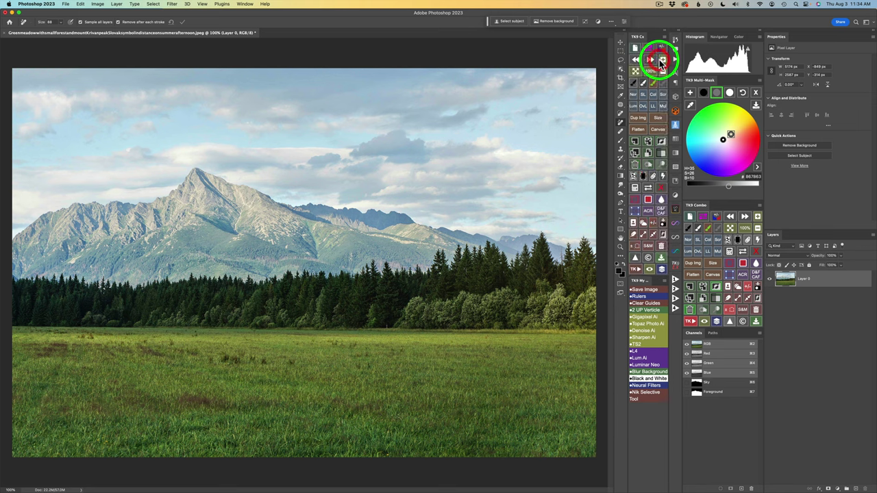
left_click(653, 274)
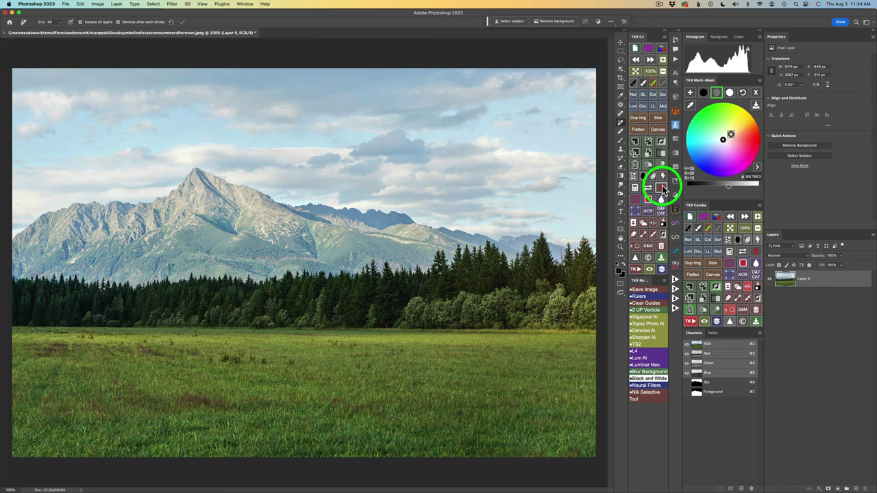
Step: Delete the saved Sky and Foreground mask channels
left_click(636, 186, "super")
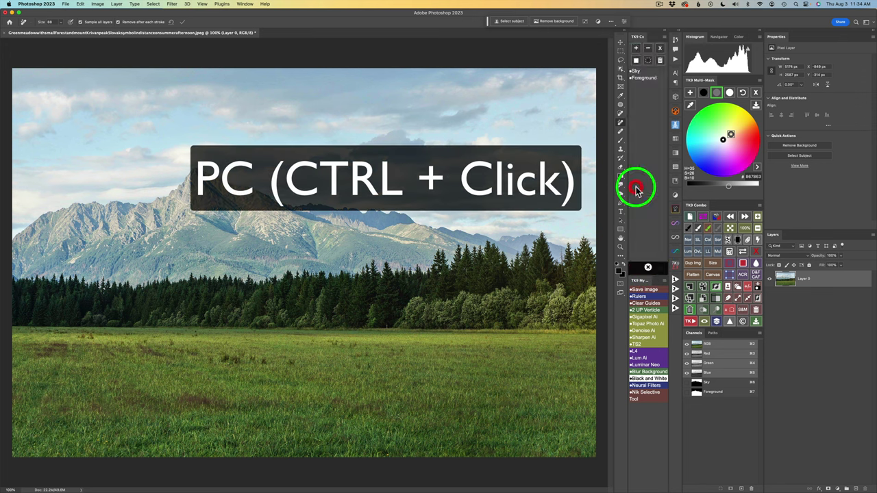
left_click(639, 71)
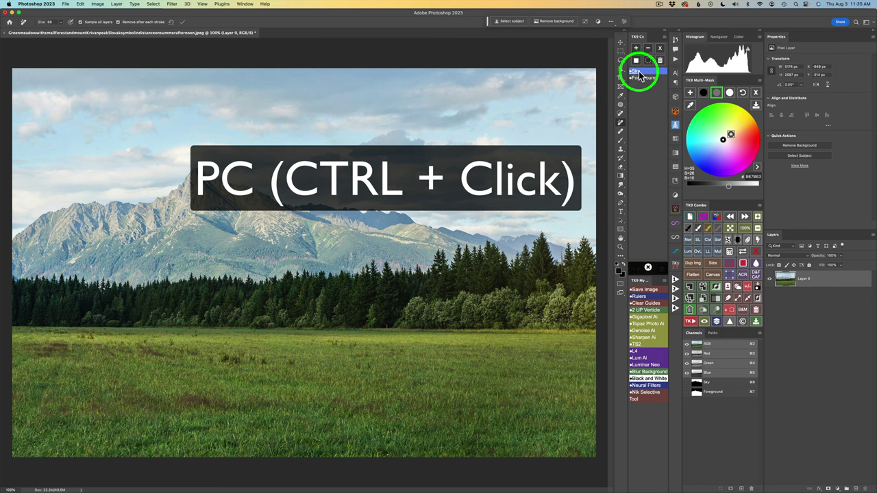
left_click(661, 61)
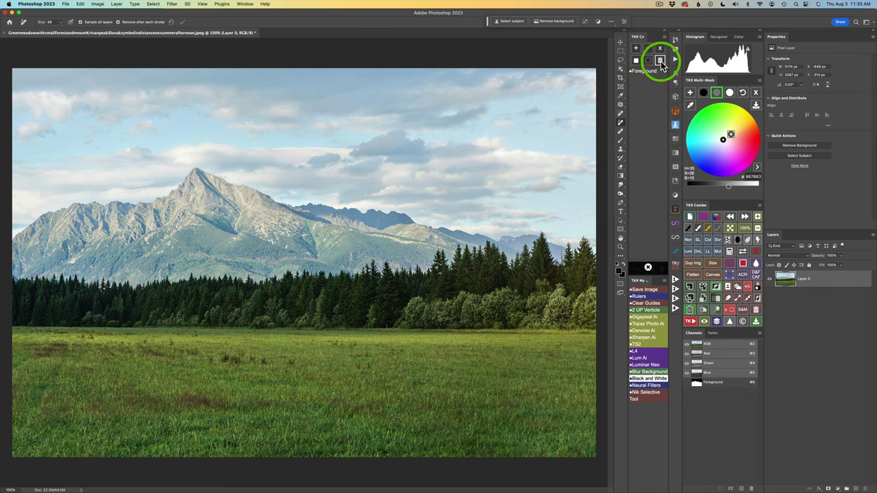
left_click(645, 71)
double_click(646, 72)
left_click(660, 60)
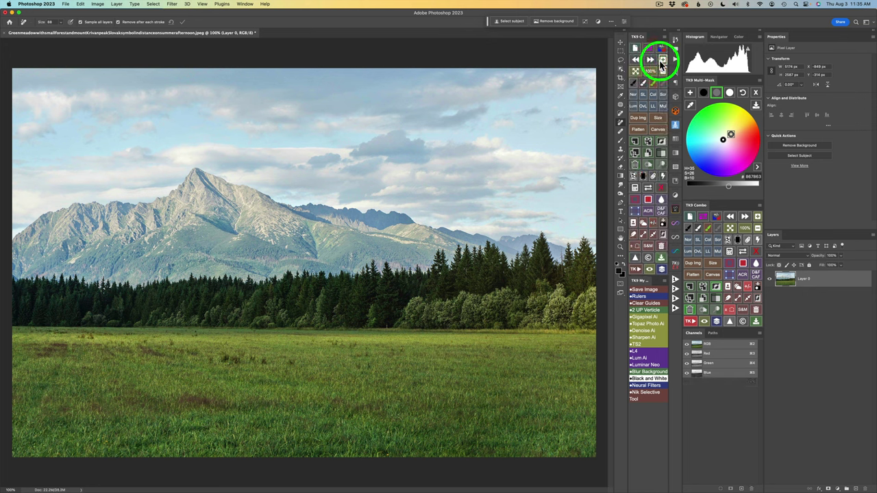
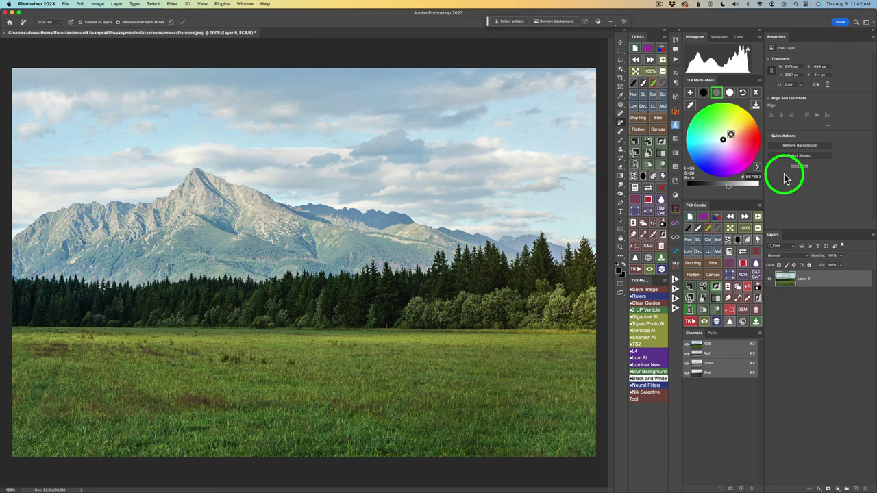
Step: Generate a Midtones 3 mask with Blend If and apply it to a new Color Grading layer
left_click(757, 94)
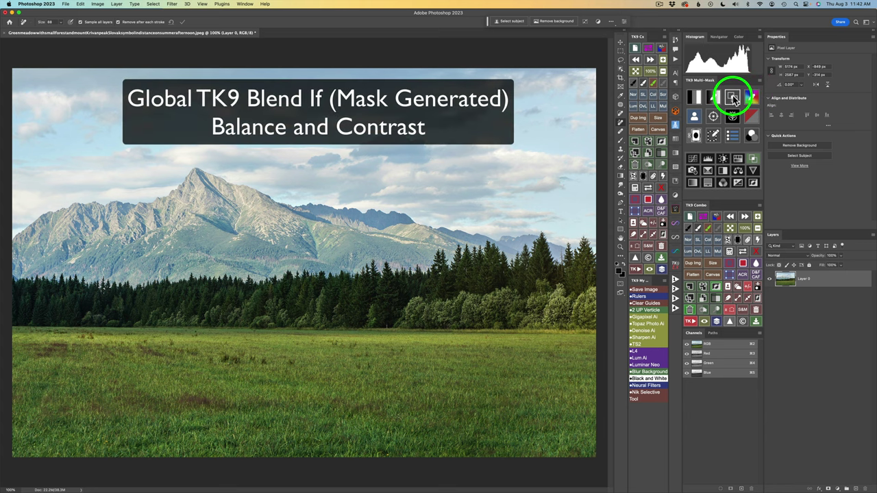
left_click(733, 99)
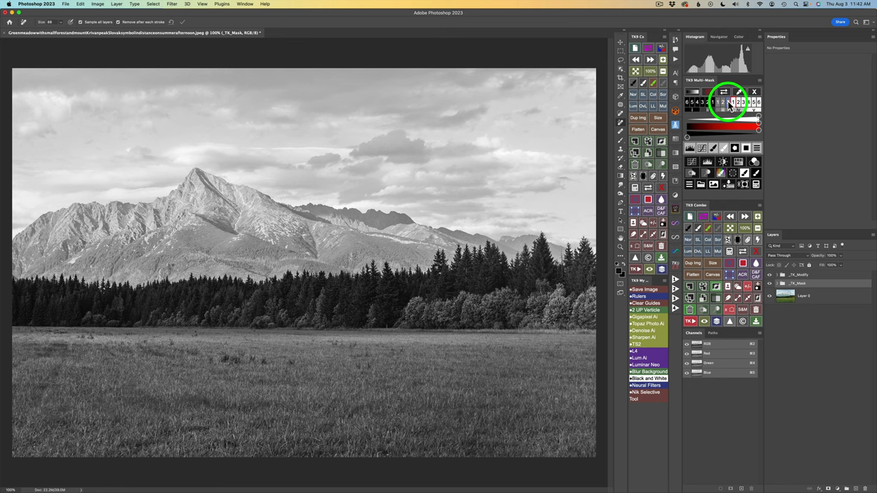
left_click(731, 103)
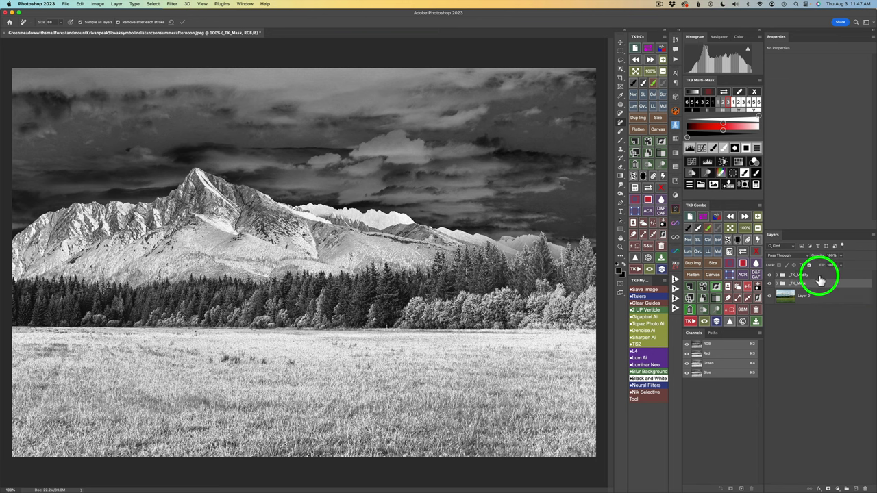
left_click(755, 163)
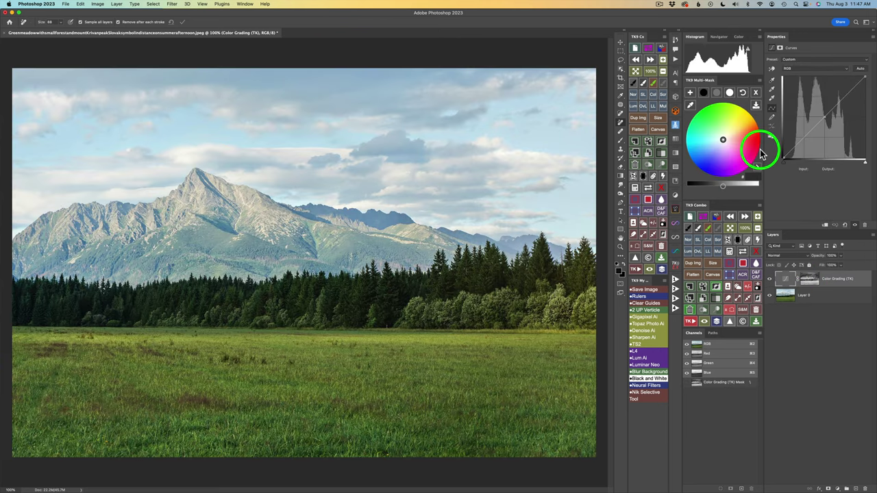
Step: Set the Color Grading brightness to 15 for midtones, -11 for shadows and -12 for highlights
left_click(717, 93)
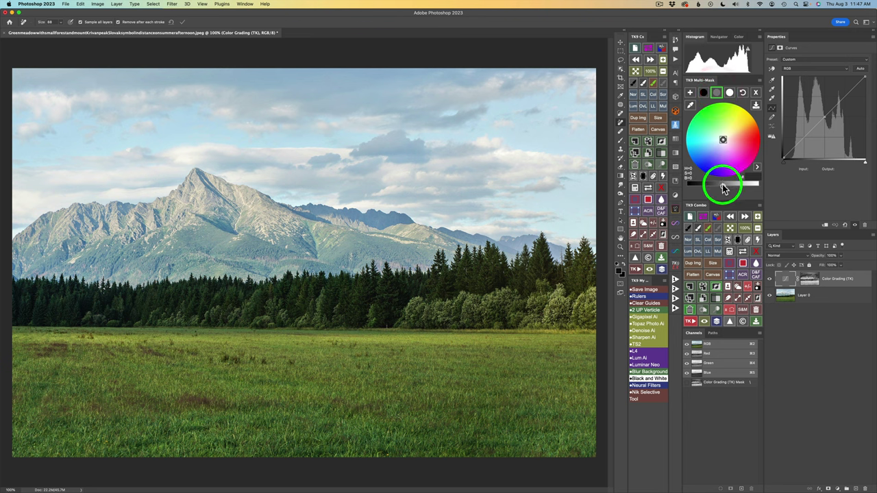
mouse_move(724, 189)
left_mouse_down()
mouse_move(730, 186)
mouse_move(717, 185)
left_mouse_up()
left_click(704, 93)
left_click(730, 96)
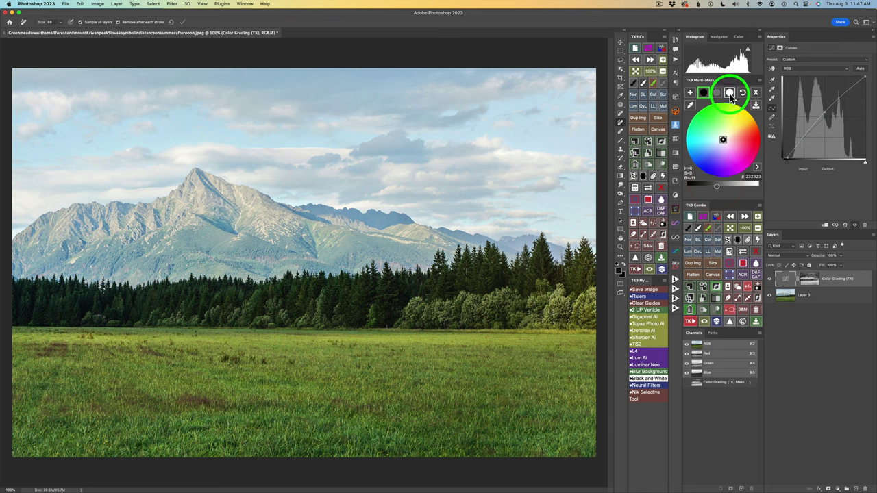
left_click(725, 187)
left_click_drag(724, 189, 716, 186)
left_click(721, 109)
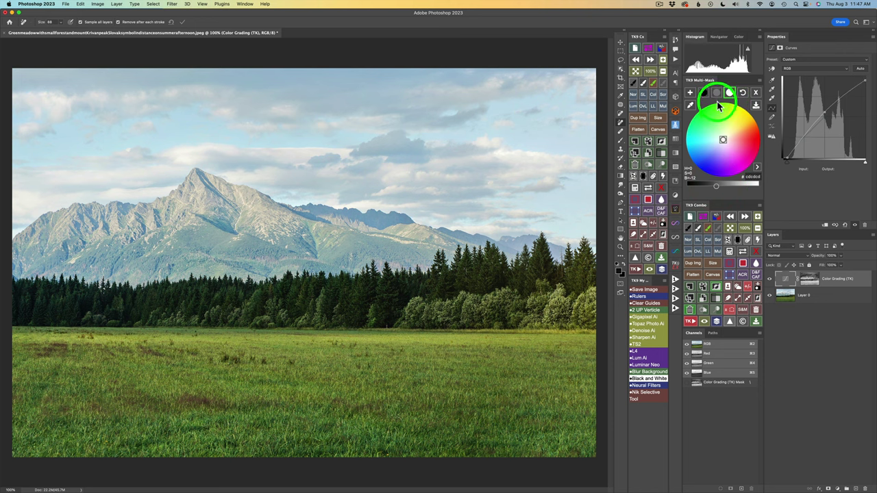
Step: Tint the Color Grading layer's midtones warm yellow-orange with hue 42 and saturation 33
left_click(716, 92)
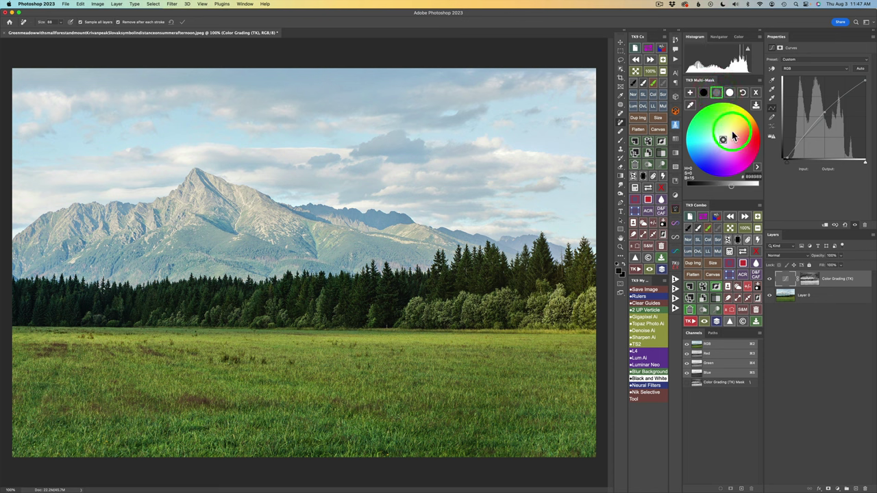
left_click(733, 135)
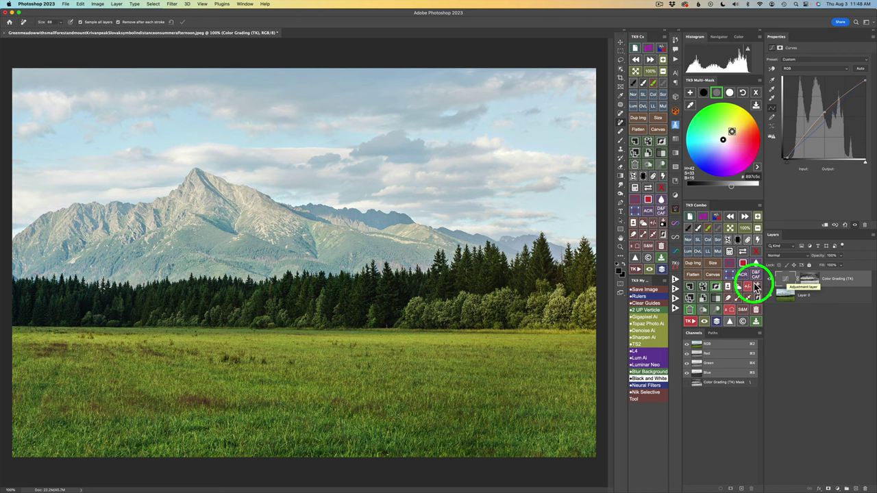
left_click(691, 309)
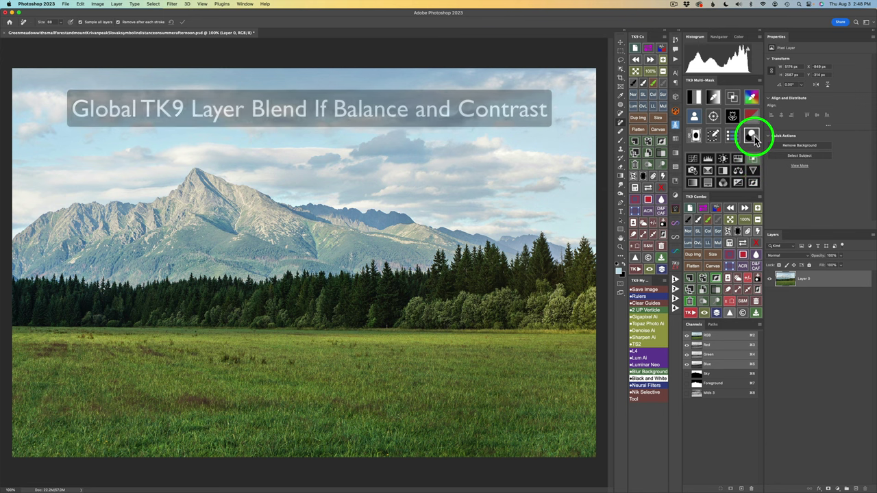
Step: Limit a new Color Grading layer to Midtones 3 with Blend If and review its Blend If sliders in Layer Style
left_click(754, 136)
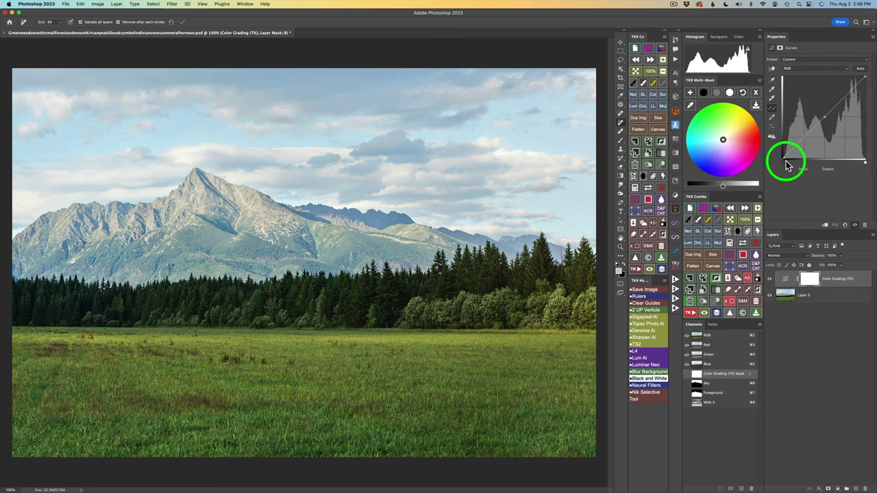
left_click(756, 93)
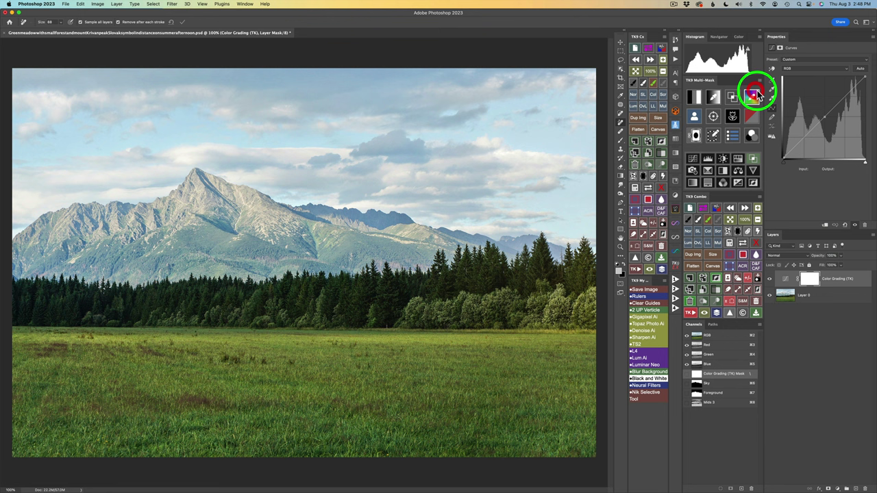
left_click(753, 157)
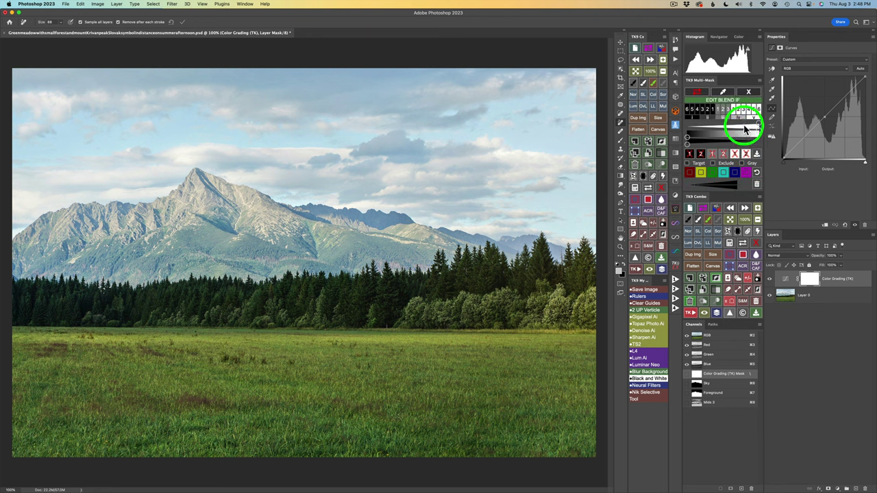
left_click(731, 111)
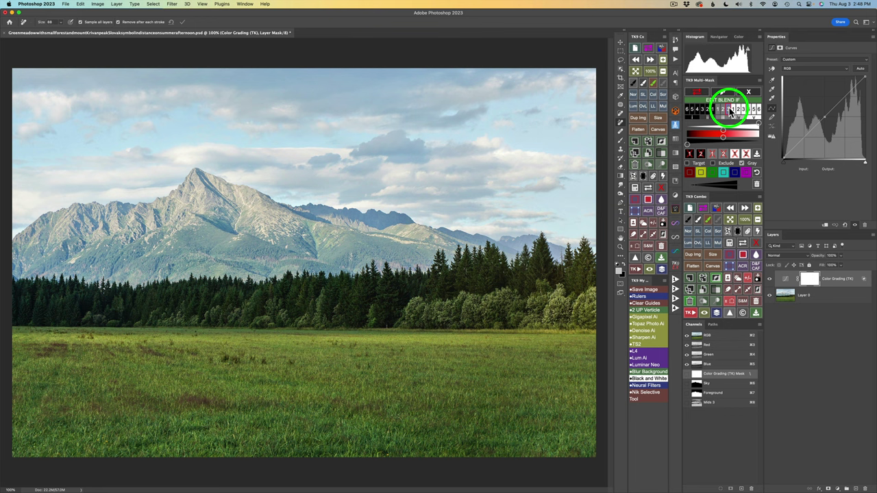
left_click(749, 92)
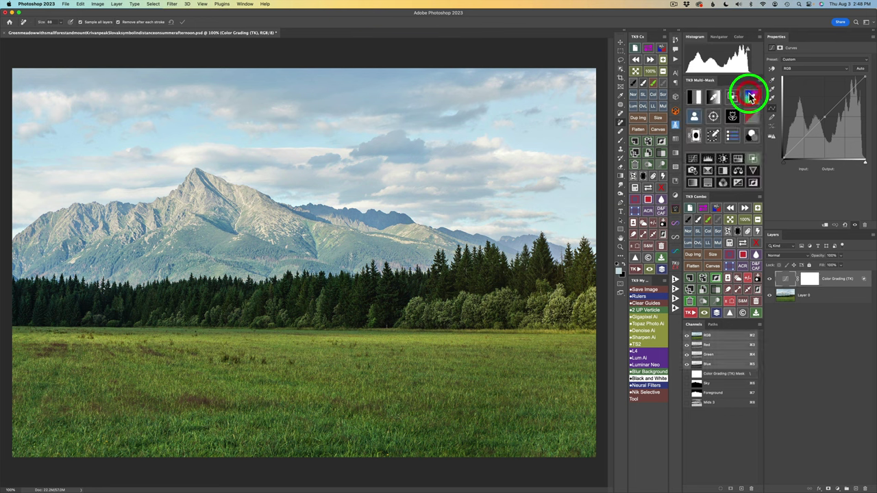
double_click(865, 283)
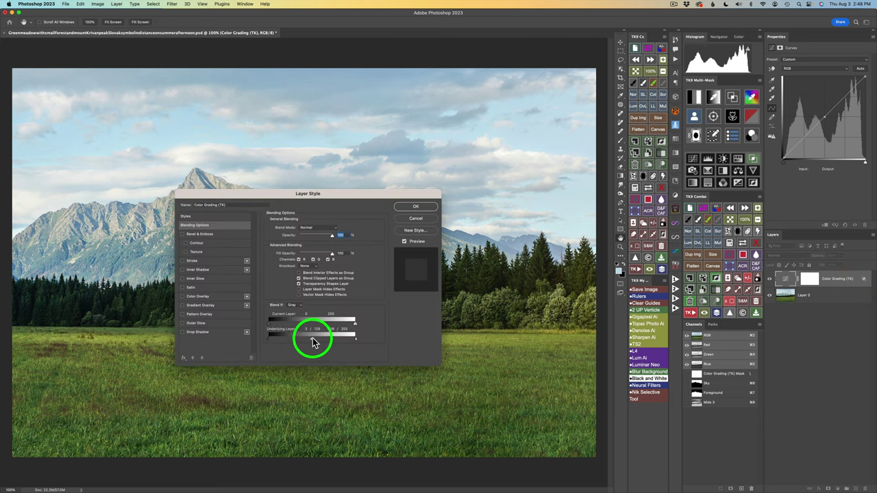
left_click(420, 208)
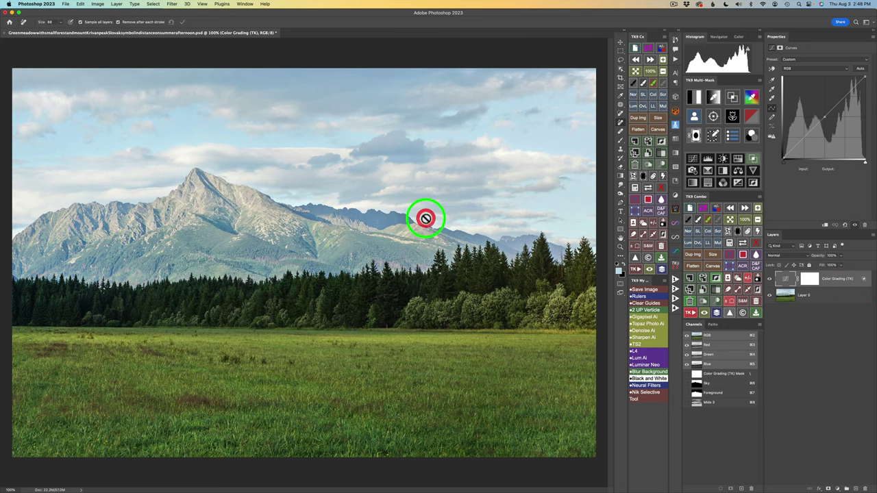
Step: Set the Blend If layer's Color Grading brightness to 14 for midtones and -32 for shadows, and adjust the highlights' brightness
left_click(753, 137)
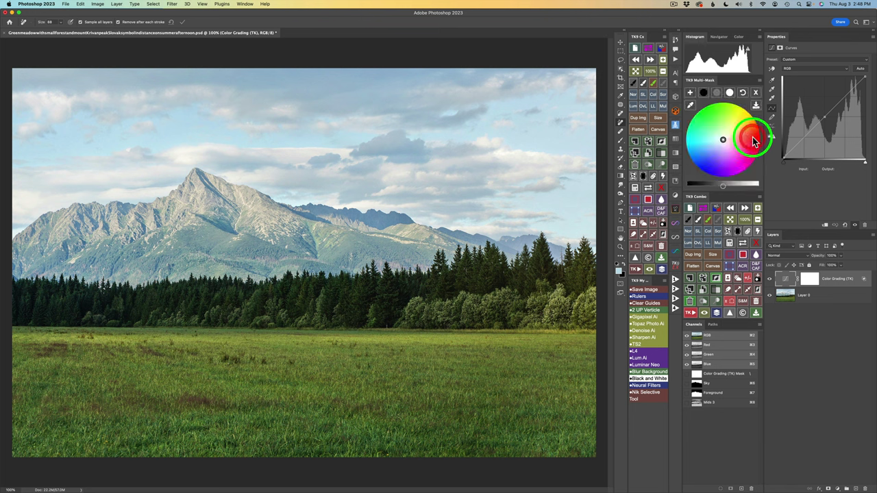
left_click(718, 94)
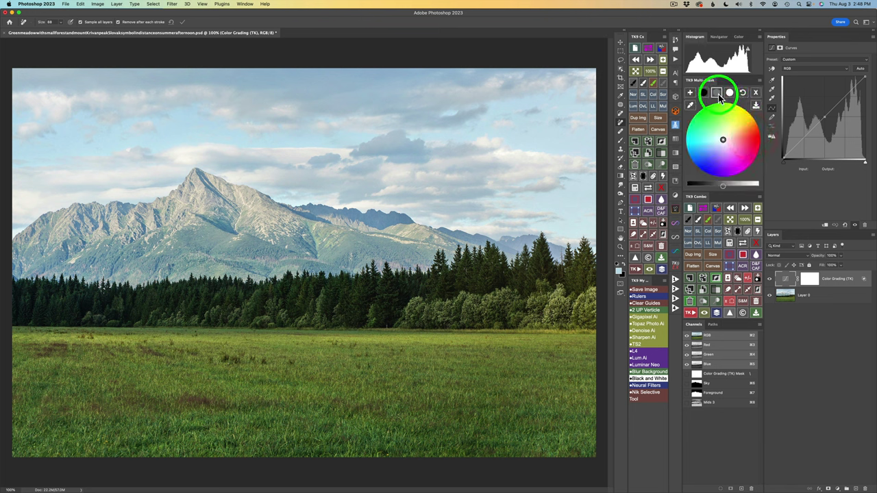
left_click(723, 186)
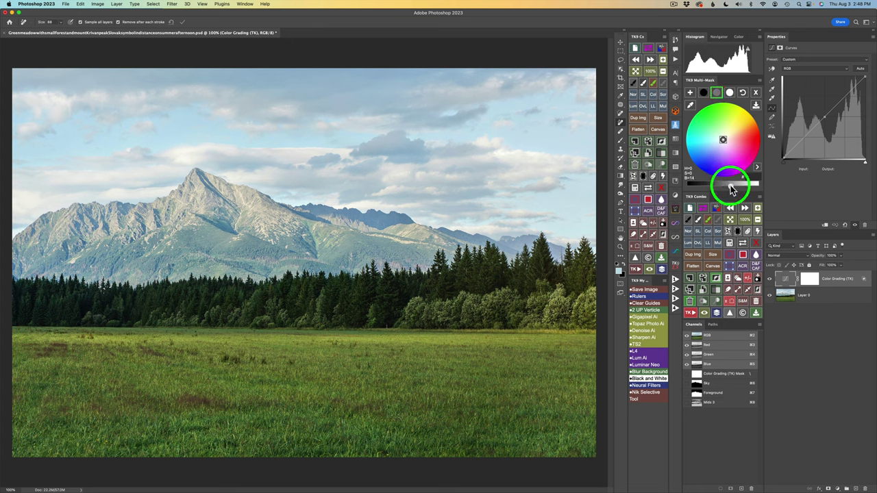
left_click(704, 93)
left_click_drag(723, 185, 706, 186)
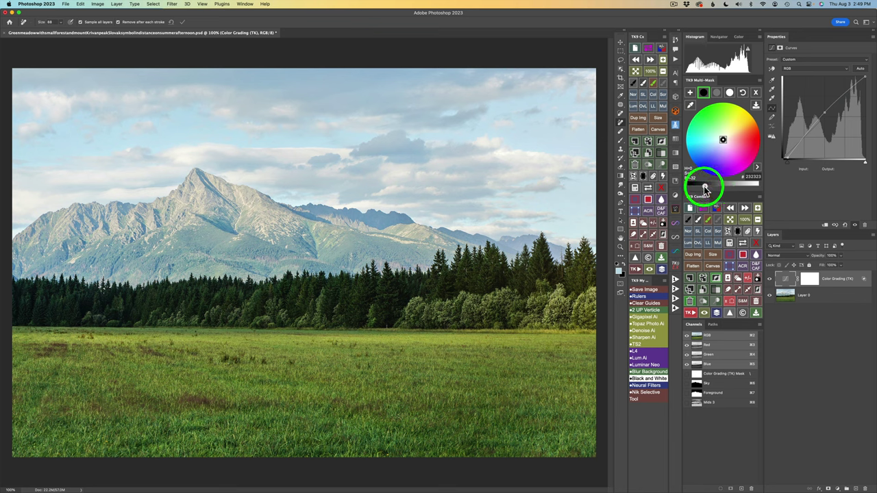
left_click(731, 93)
mouse_move(730, 179)
left_mouse_down()
mouse_move(724, 189)
mouse_move(731, 185)
left_mouse_up()
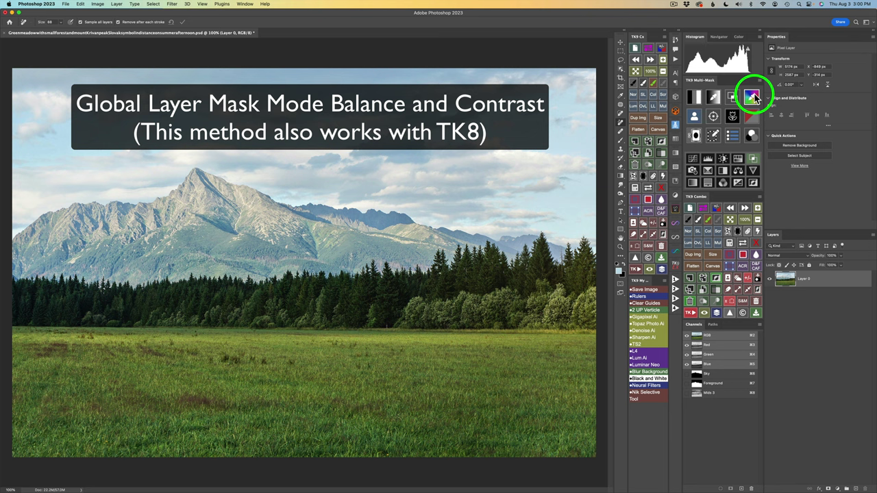
Step: Add a new Color Grading layer and apply a Midtones 3 luminosity mask to it in Layer Mask mode
left_click(752, 133)
left_click(756, 94)
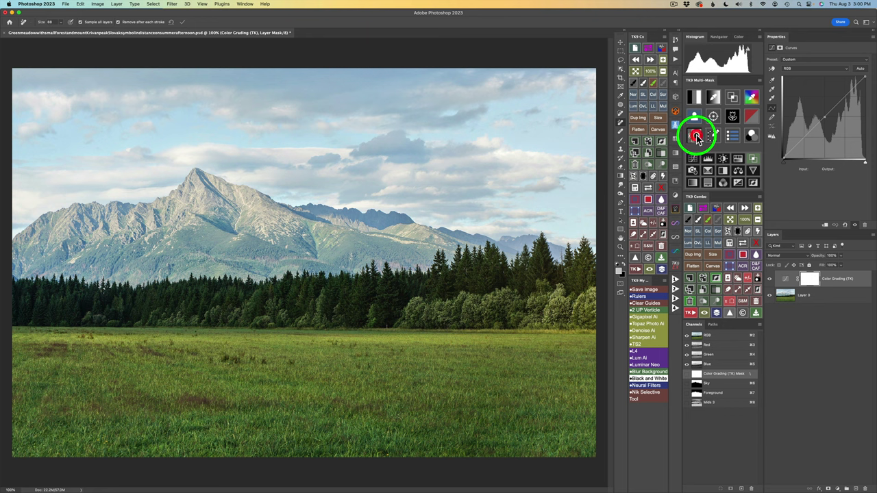
left_click(696, 135)
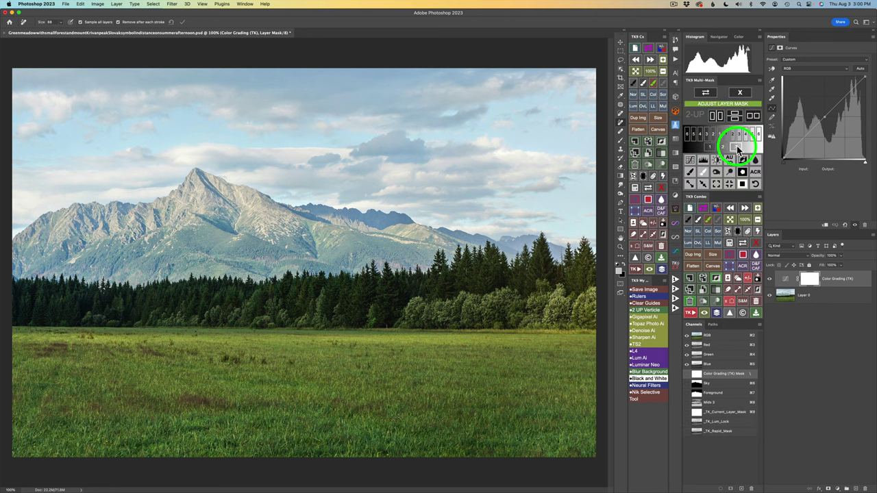
left_click(738, 149)
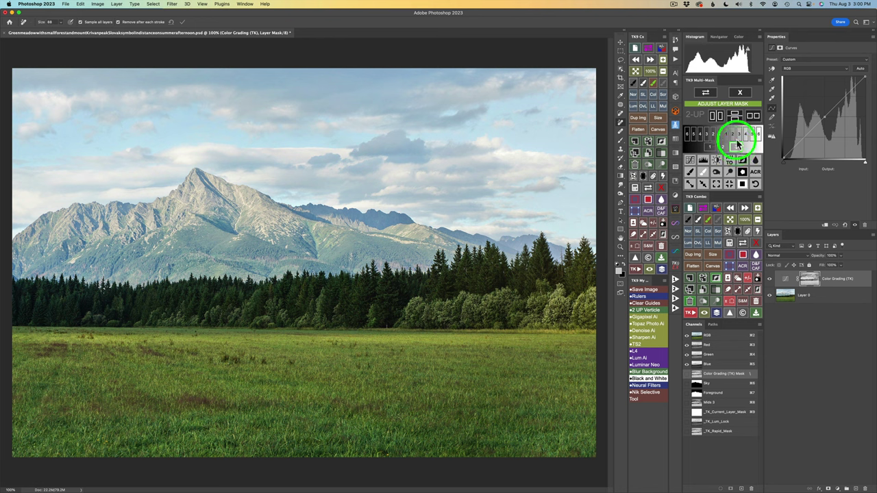
left_click(741, 92)
left_click(811, 280)
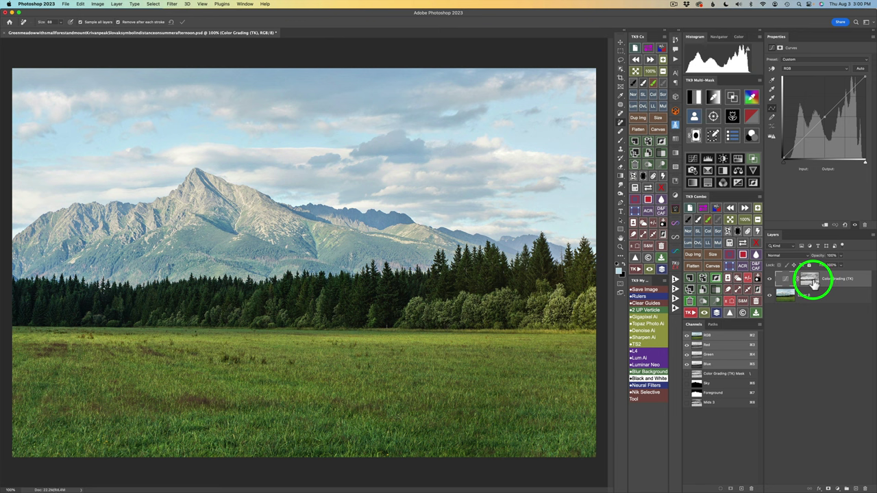
Step: Set the masked layer's Color Grading brightness to 13 for midtones and -23 for shadows, and tint the midtones toward yellow
left_click(752, 136)
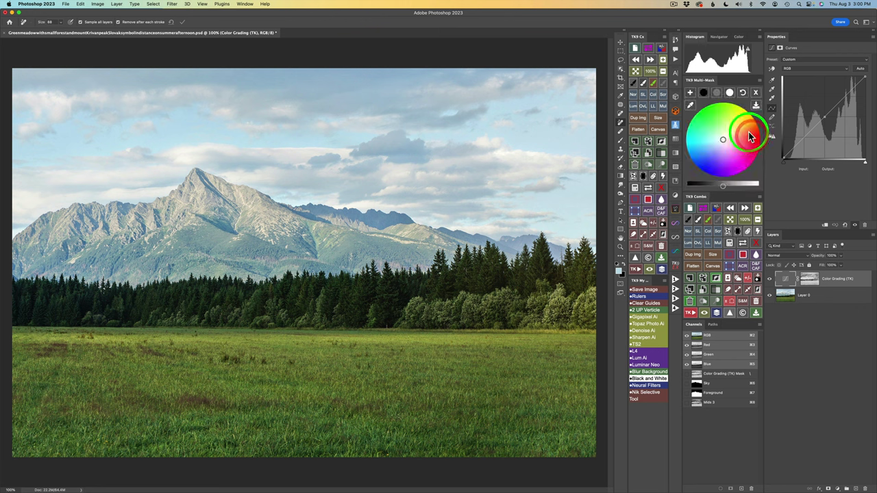
left_click(716, 93)
left_click_drag(723, 185, 710, 186)
left_click(704, 93)
left_click(730, 94)
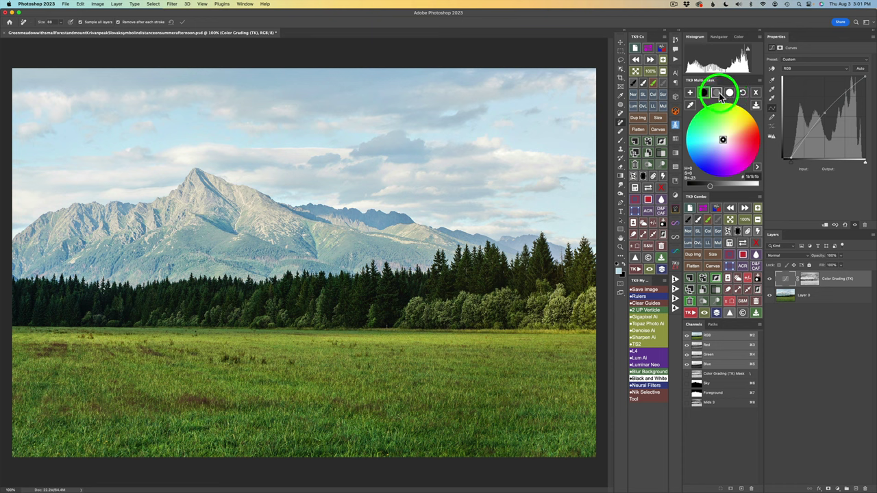
left_click(717, 93)
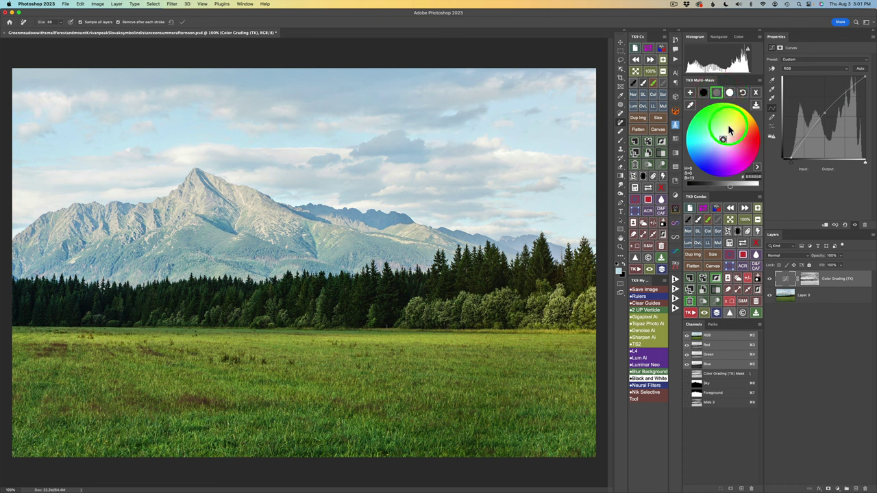
left_click(728, 125)
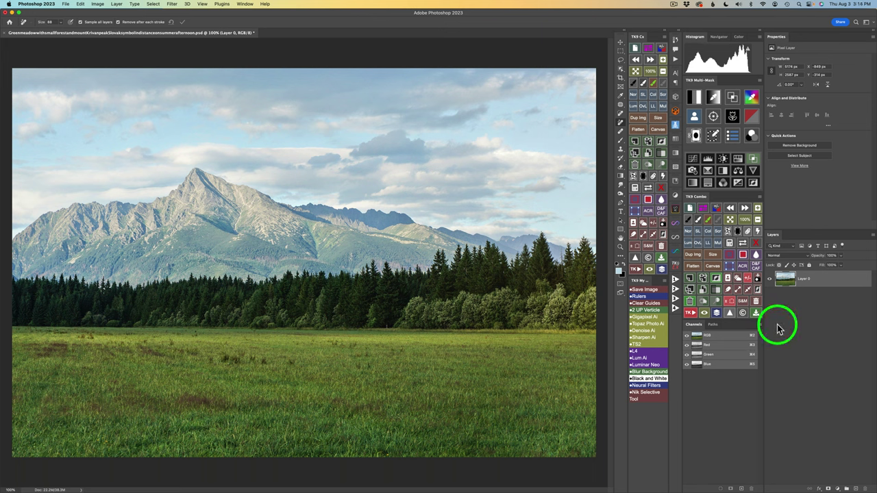
Step: Select the sky and save the selection as a new channel named Sky
left_click(739, 280)
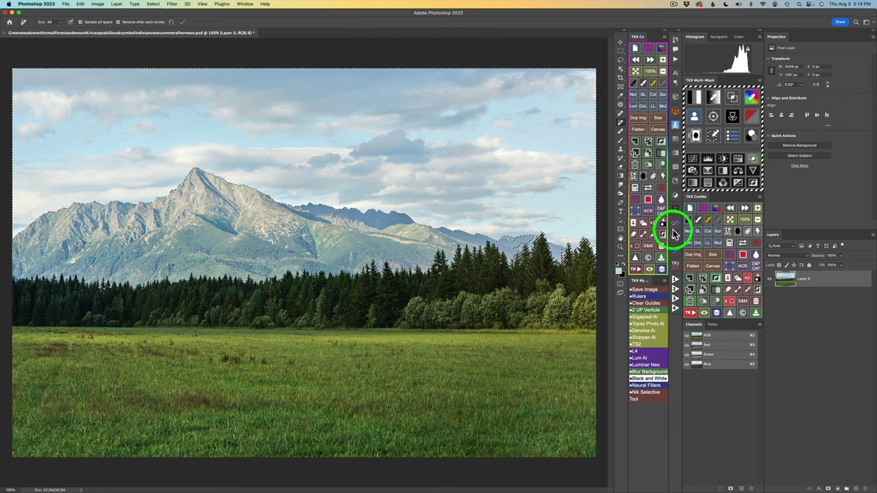
left_click(756, 277)
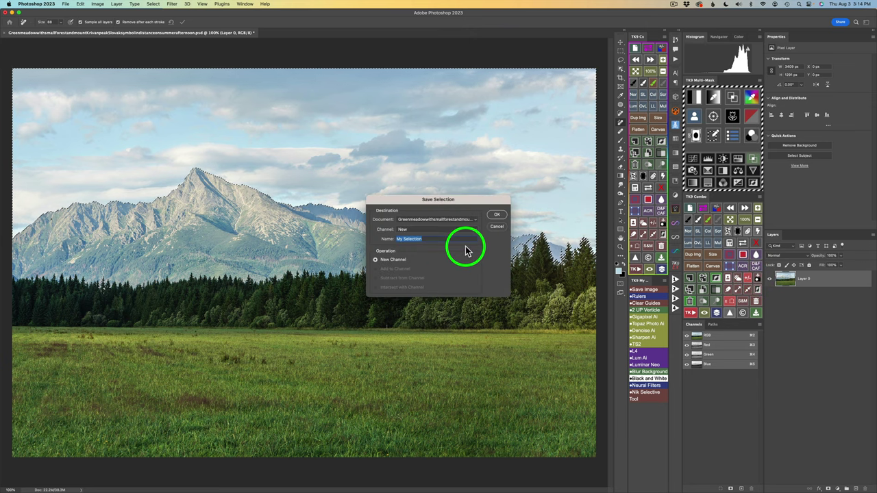
type("Sky")
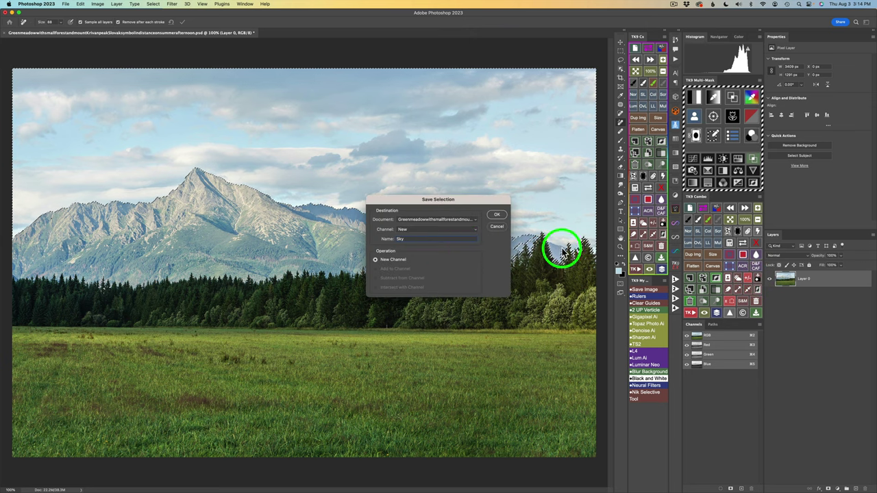
left_click(497, 214)
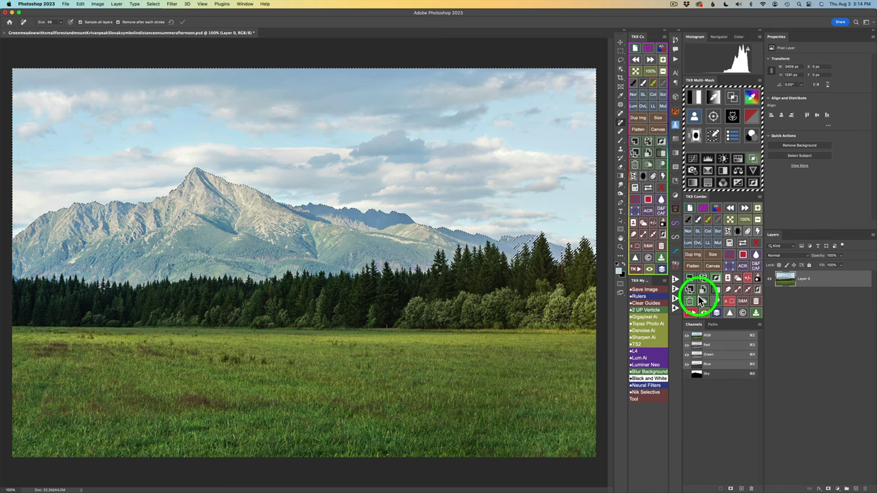
Step: Invert the sky selection and save it as a new channel named FG
left_click(758, 290)
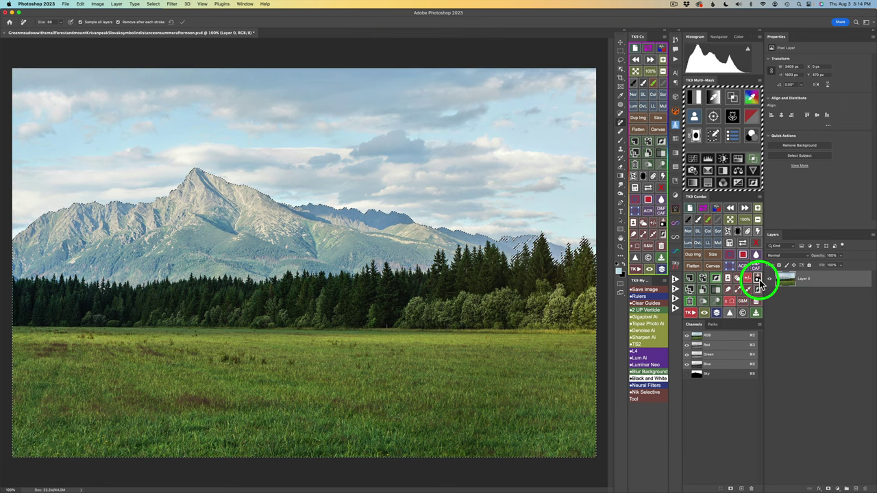
left_click(758, 281)
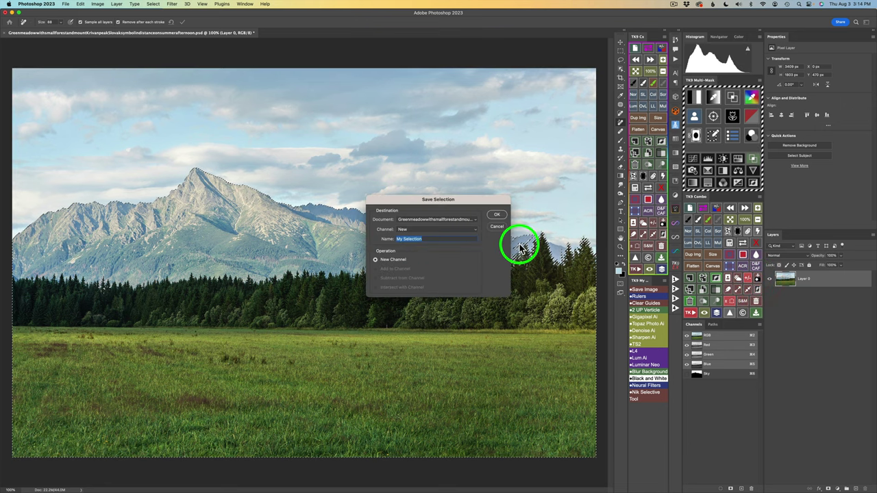
type("FG")
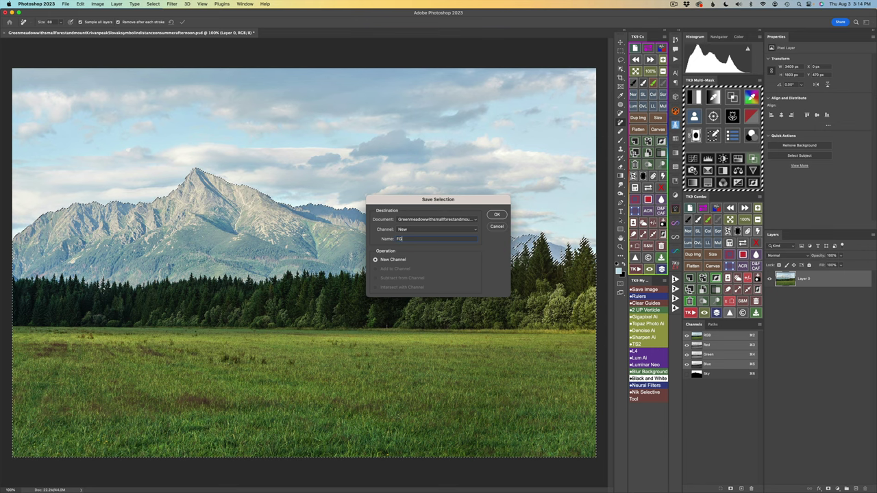
left_click(497, 217)
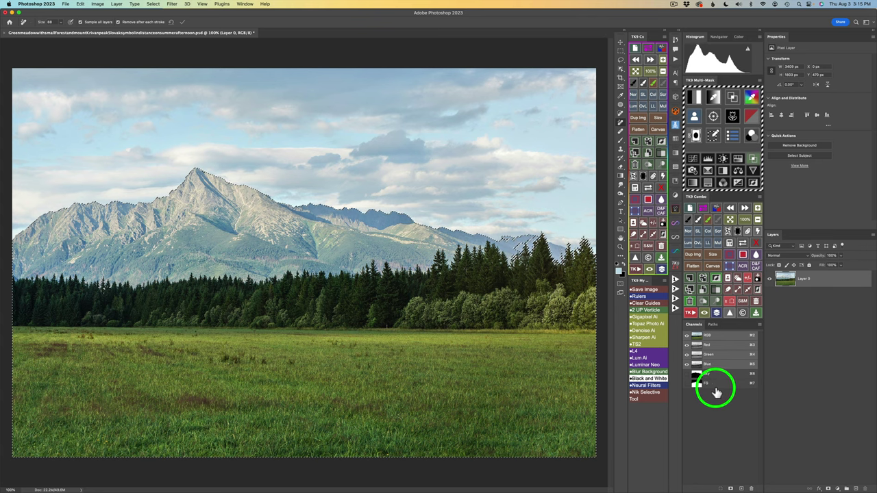
Step: Delete the saved Sky and FG mask channels
left_click(757, 304)
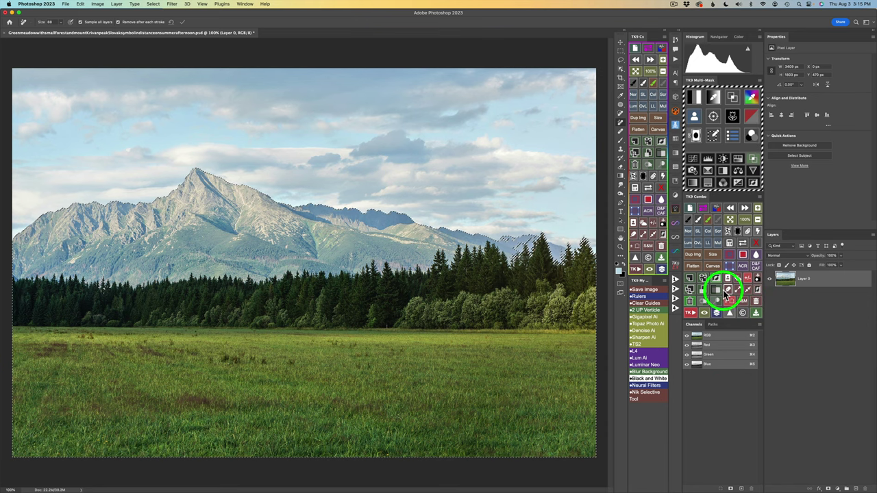
Step: Select the sky and save it as a channel named Sky, then save the inverted selection as a channel named Foreground
left_click(748, 278)
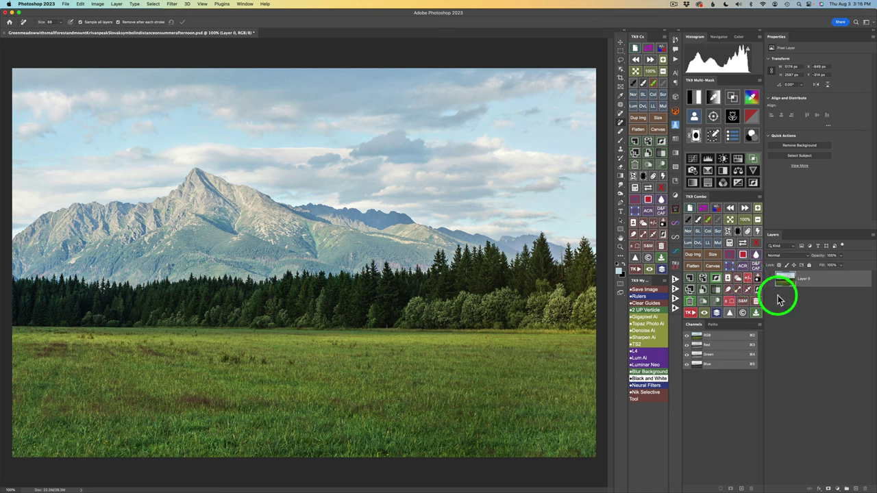
left_click(739, 279)
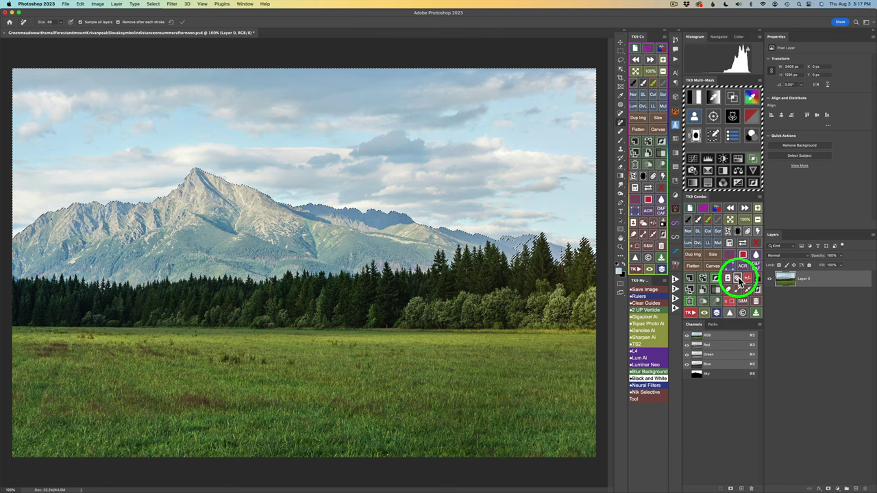
left_click(738, 279)
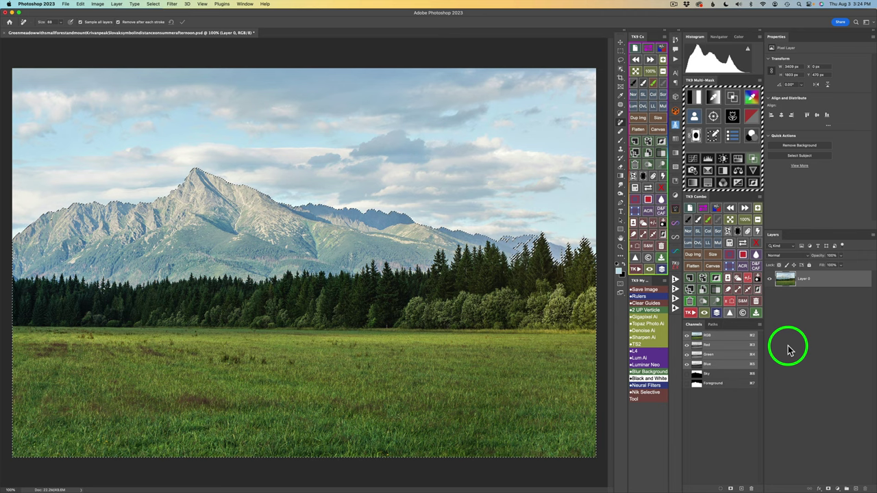
Step: Generate the RGB Midtones 3 luminosity mask, save it as a channel named Mids 3, and exit the mask preview
left_click(695, 98)
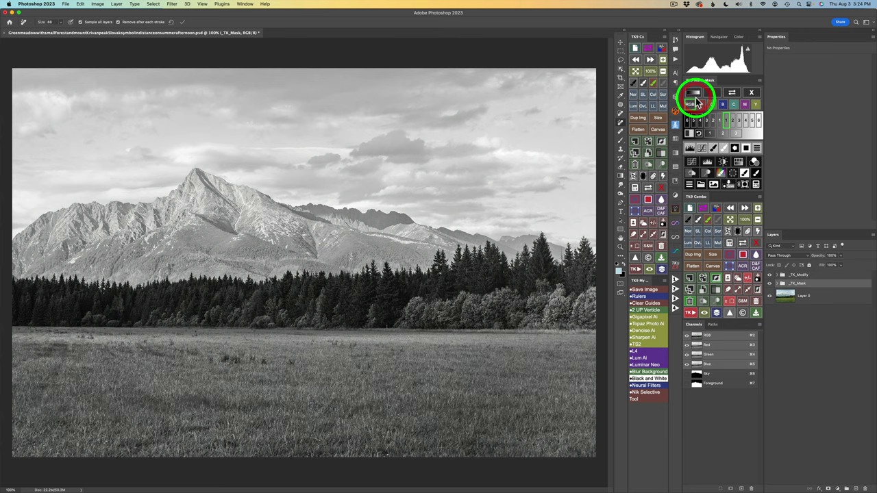
left_click(736, 132)
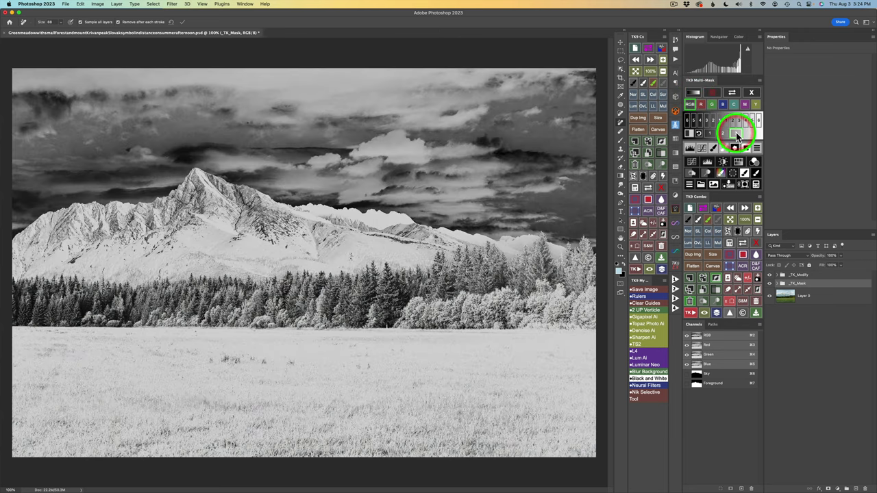
left_click(730, 185)
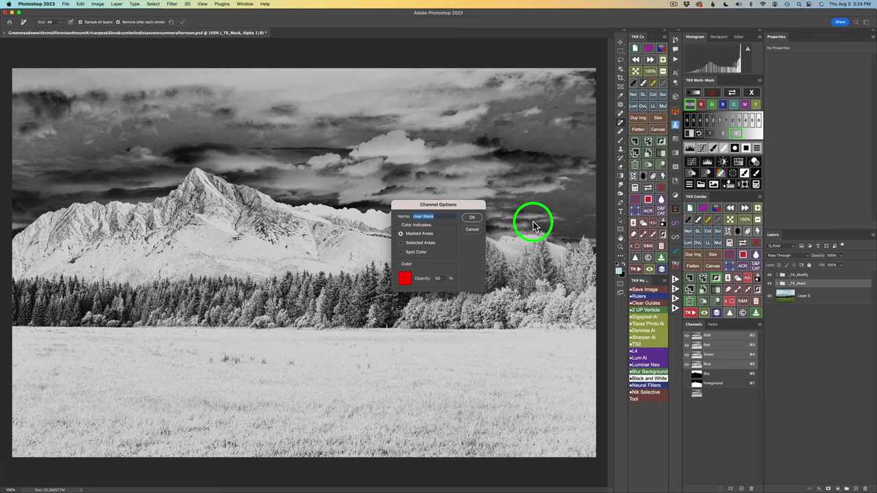
type("Mids 3")
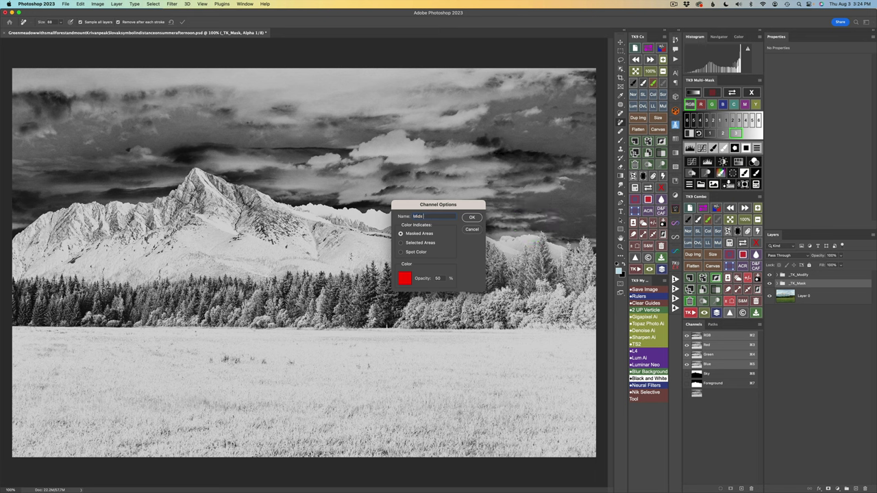
left_click(472, 218)
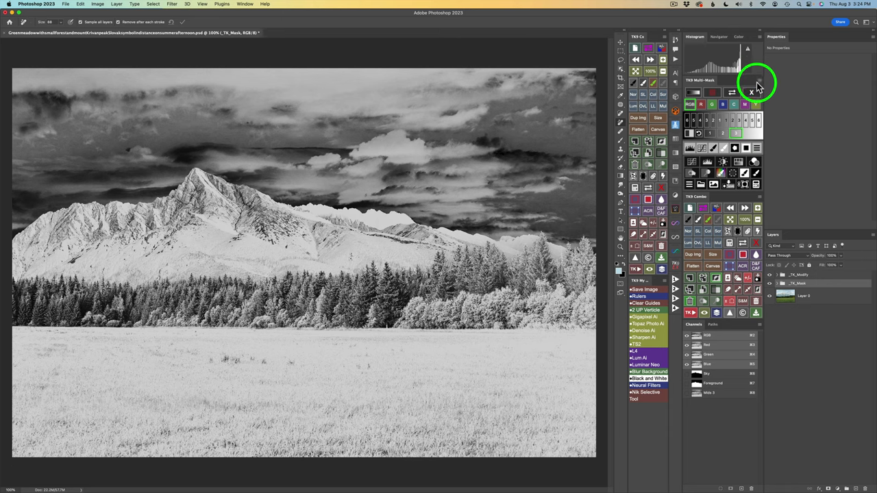
left_click(753, 92)
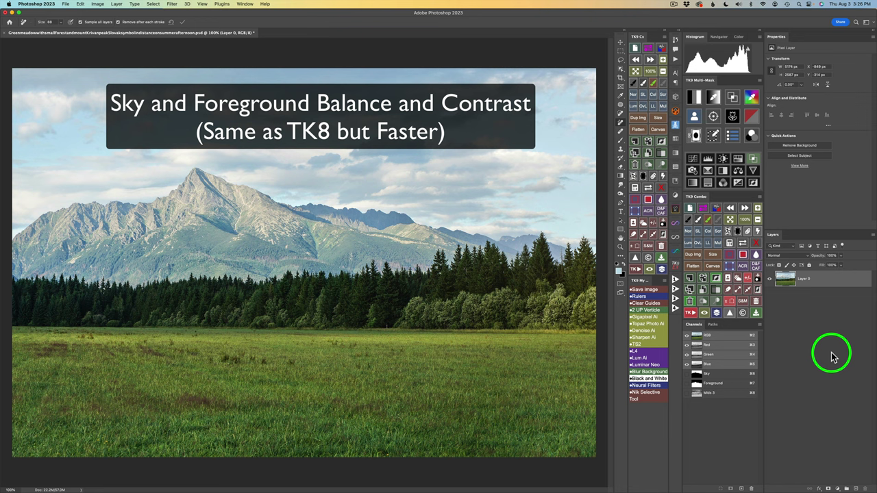
Step: Multiply the saved Sky mask by the RGB Midtones 3 mask to calculate a sky midtones mask
left_click(696, 115)
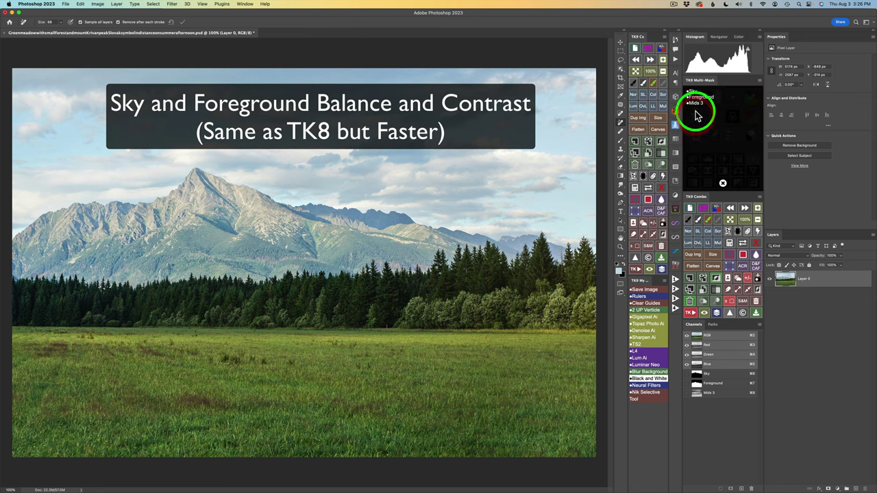
left_click(695, 92)
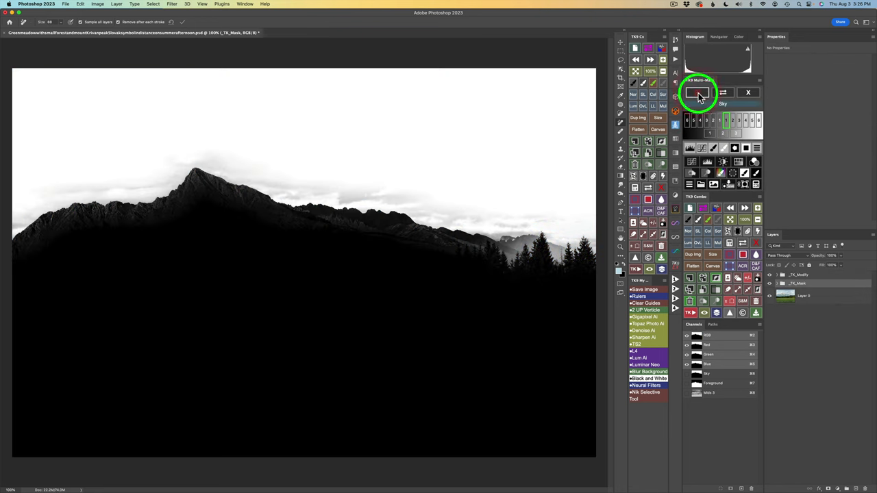
left_click(757, 185)
left_click(730, 173)
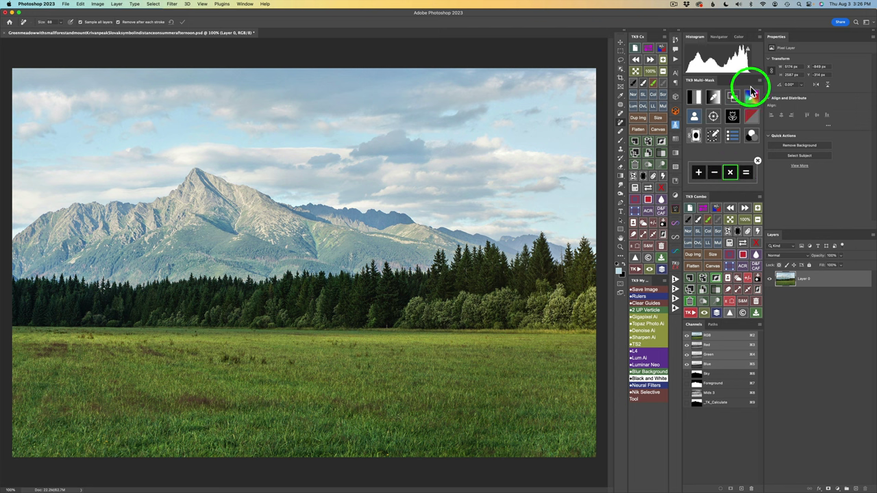
left_click(697, 98)
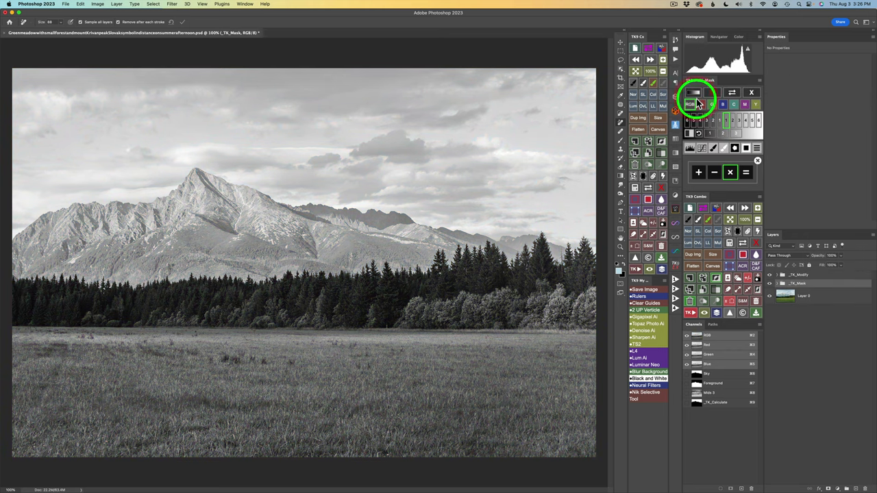
left_click(737, 133)
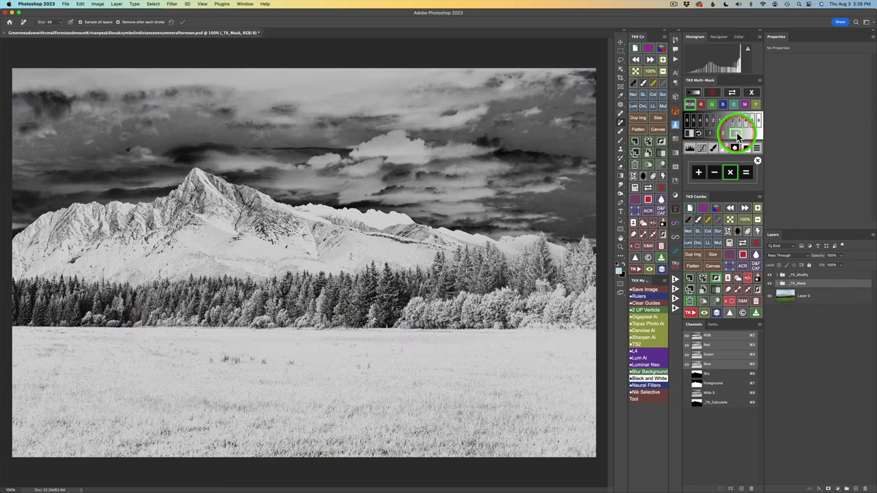
left_click(746, 173)
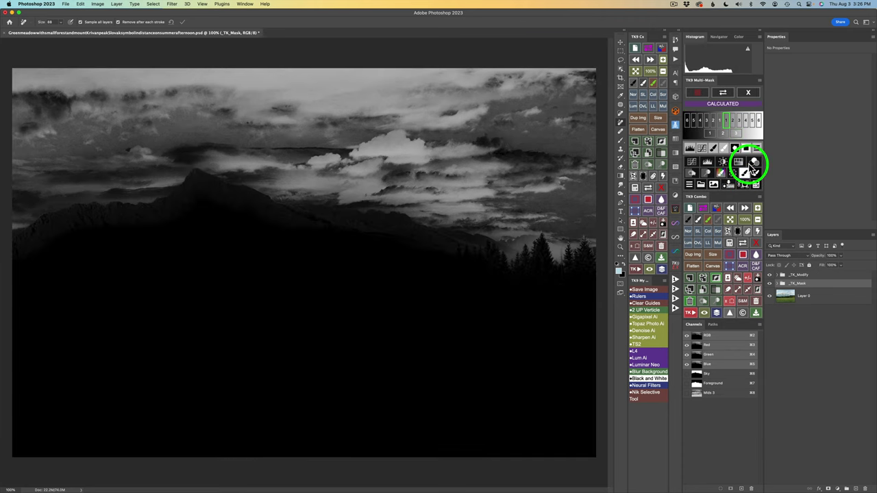
Step: Add a Color Grading layer through the calculated sky mask, with midtone brightness about -38 and highlight brightness 10
left_click(753, 166)
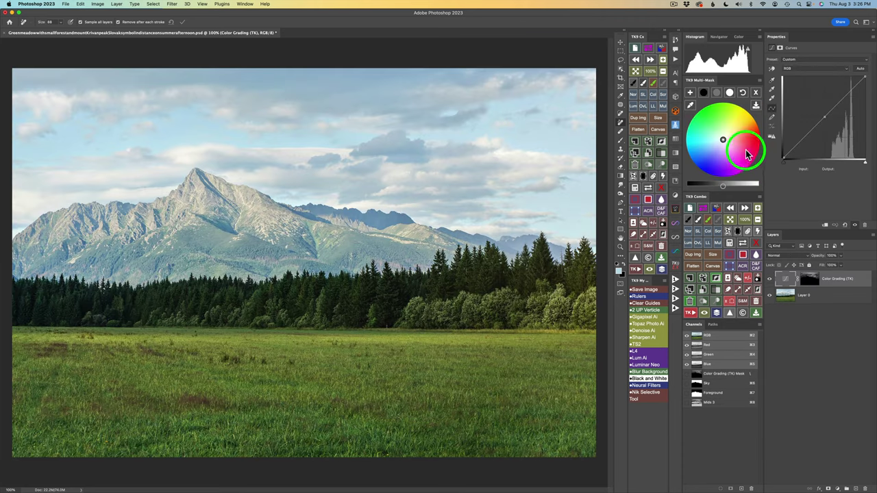
left_click(718, 93)
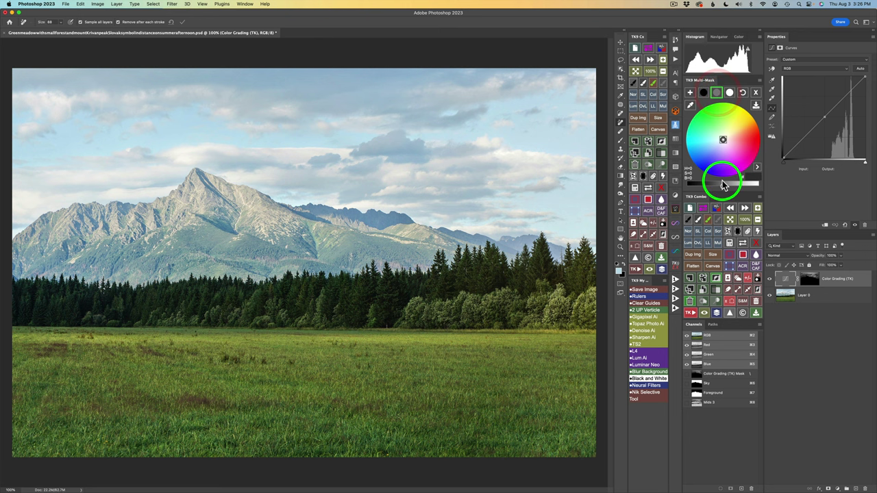
left_click_drag(726, 184, 701, 183)
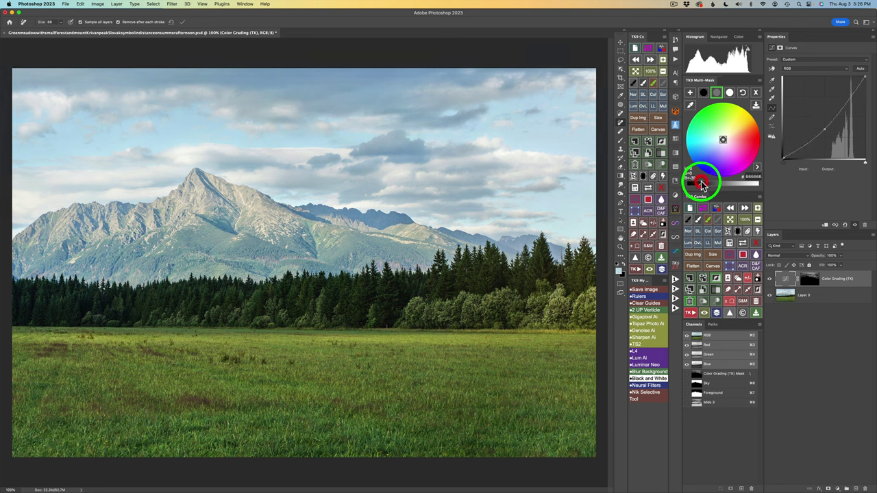
left_click(729, 93)
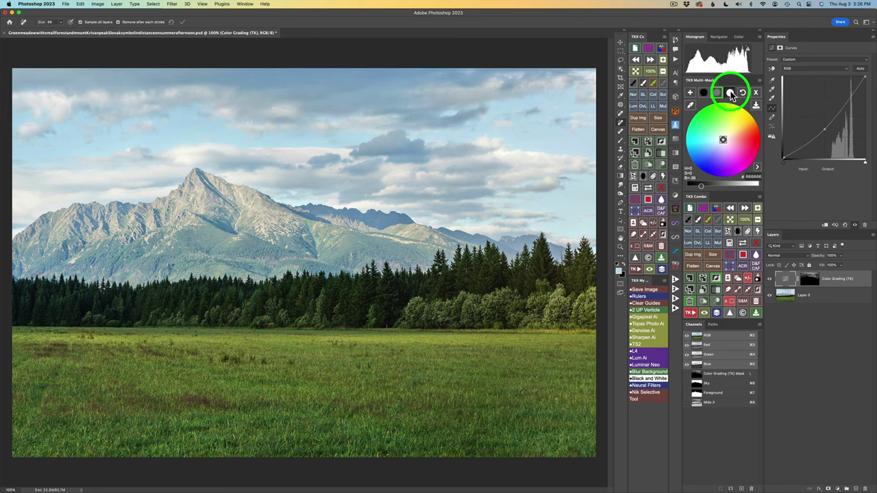
left_click_drag(728, 177, 731, 188)
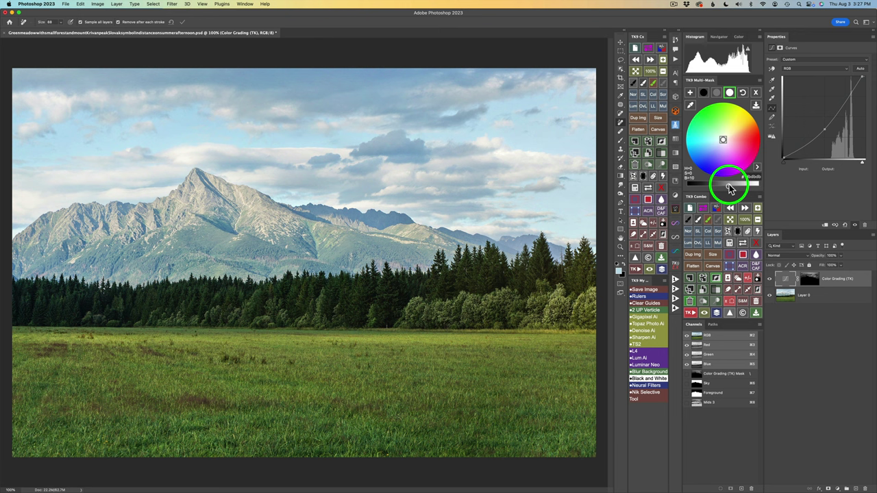
left_click(758, 95)
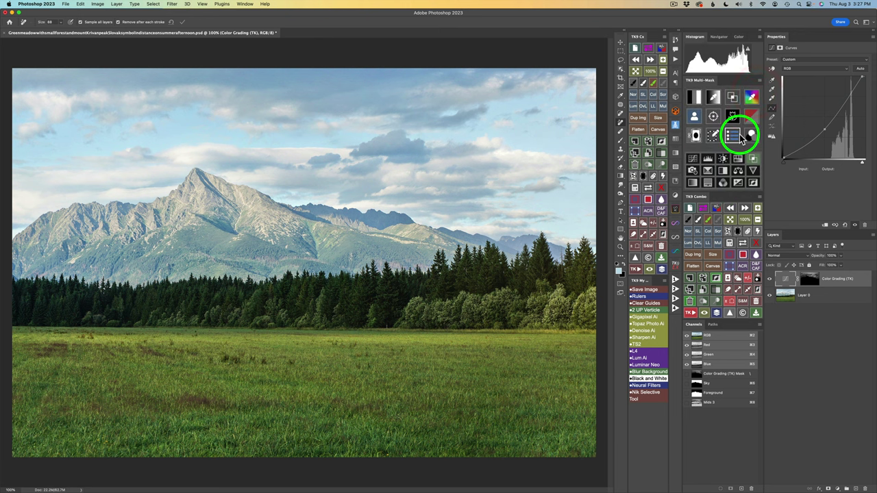
Step: Multiply the saved Foreground mask by the RGB Midtones 3 mask to calculate a foreground midtones mask
left_click(696, 117)
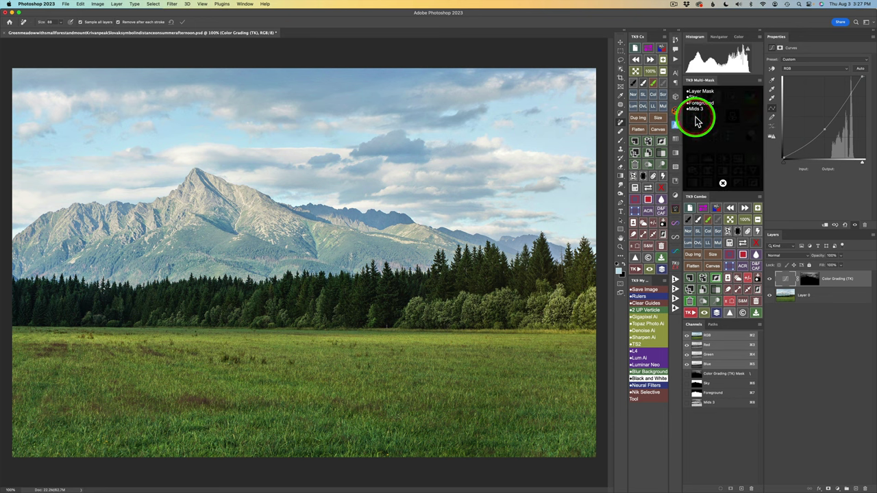
left_click(699, 105)
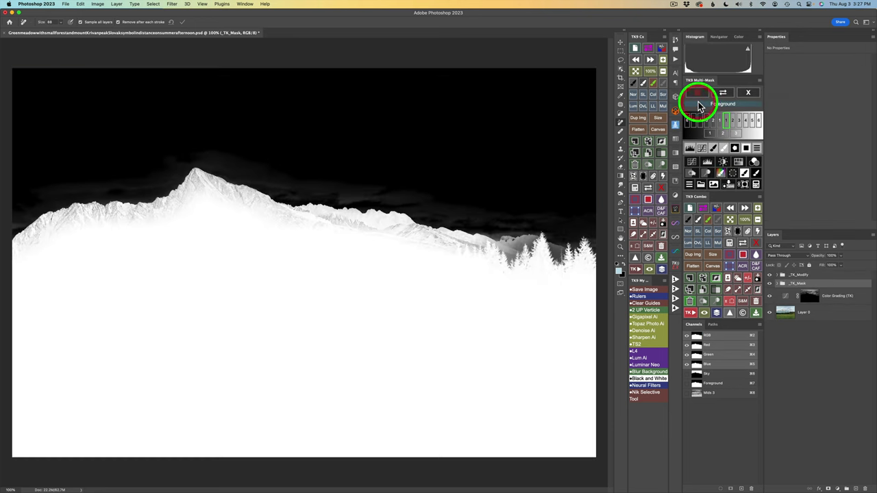
left_click(757, 184)
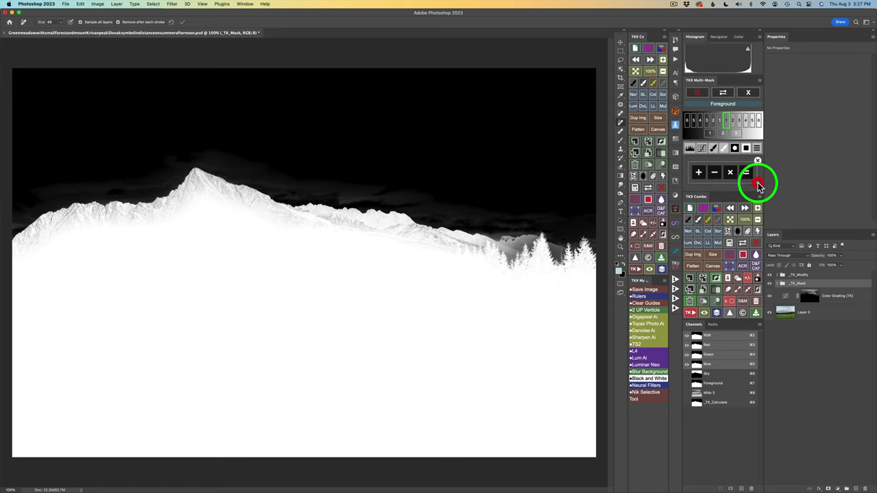
left_click(730, 173)
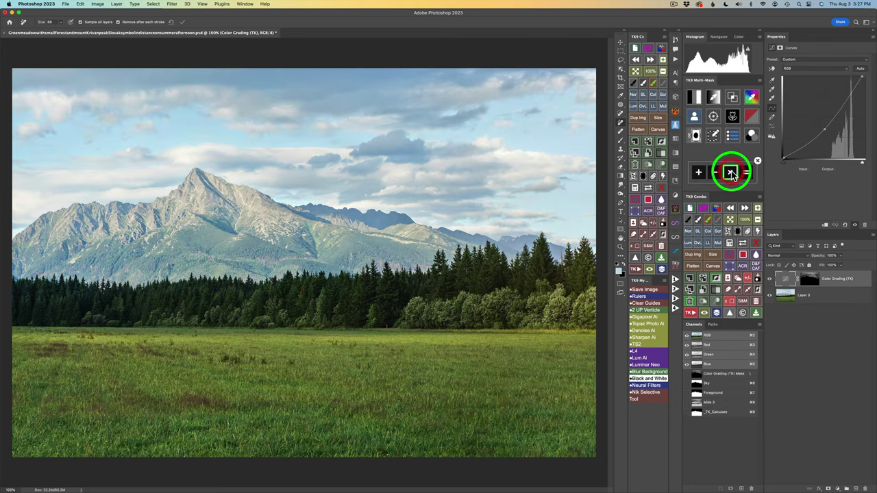
left_click(696, 97)
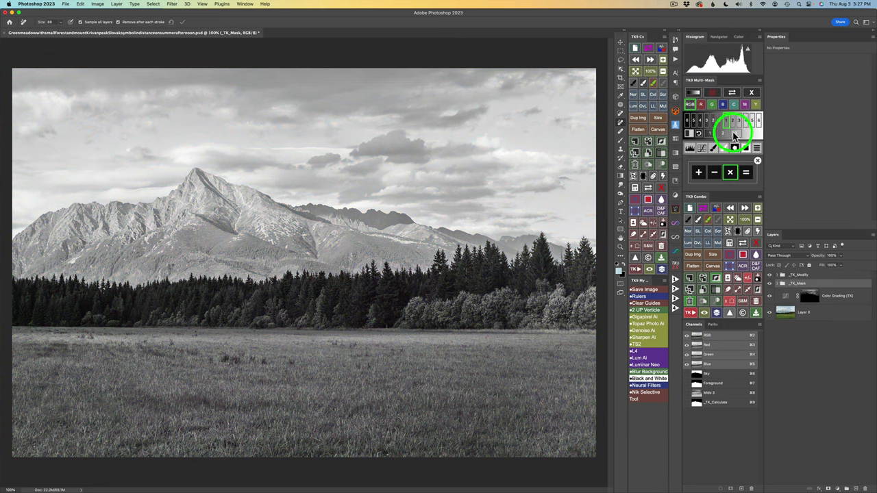
left_click(736, 133)
left_click(746, 173)
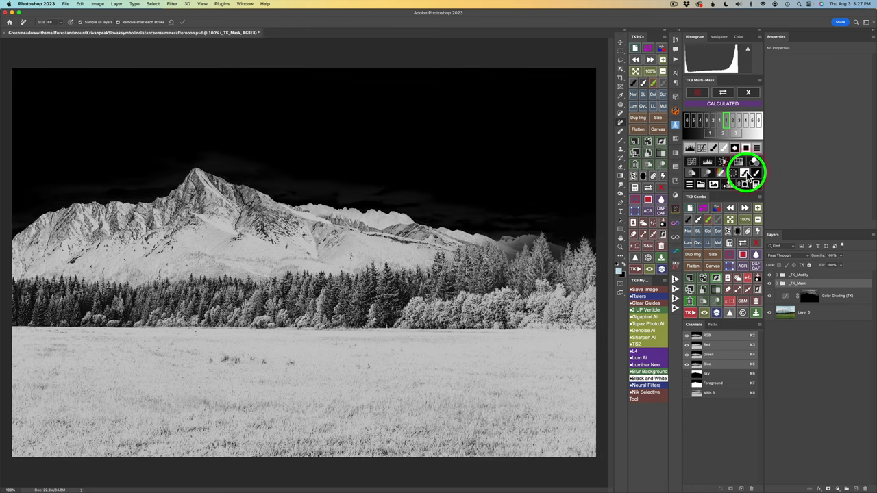
Step: Add a Color Grading layer through the calculated foreground mask and set its midtone brightness to -16
left_click(754, 164)
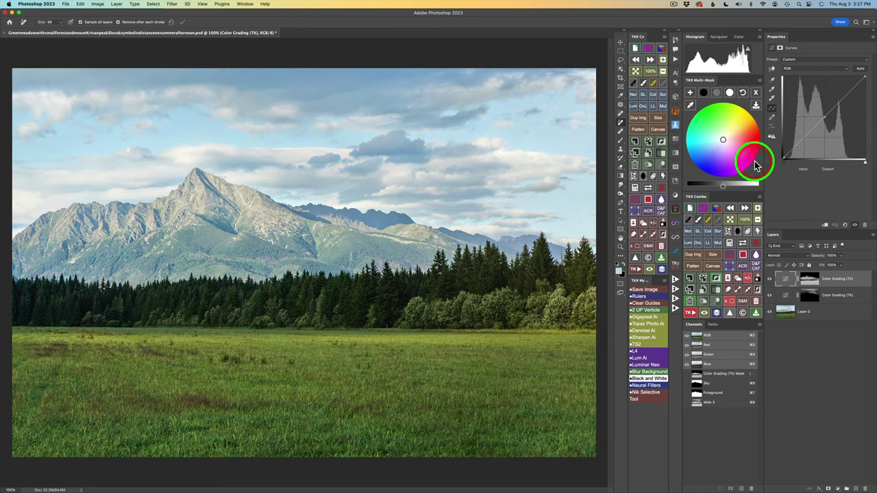
left_click(723, 91)
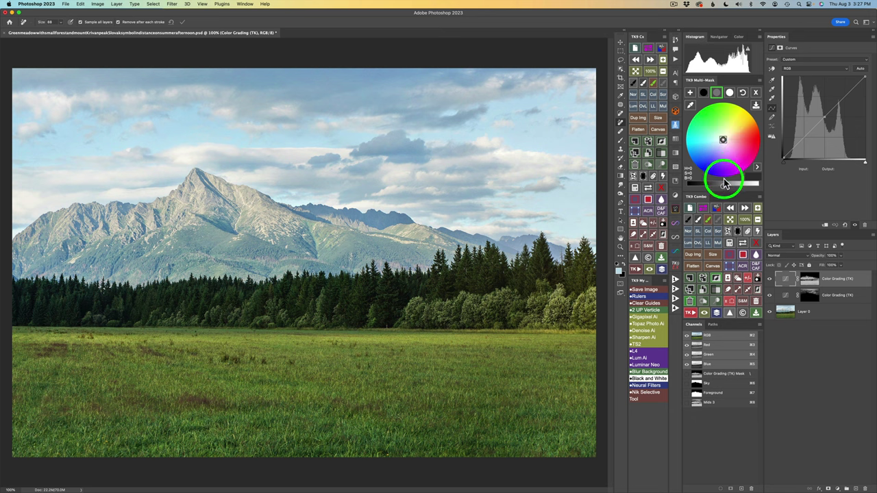
left_click_drag(726, 182, 713, 186)
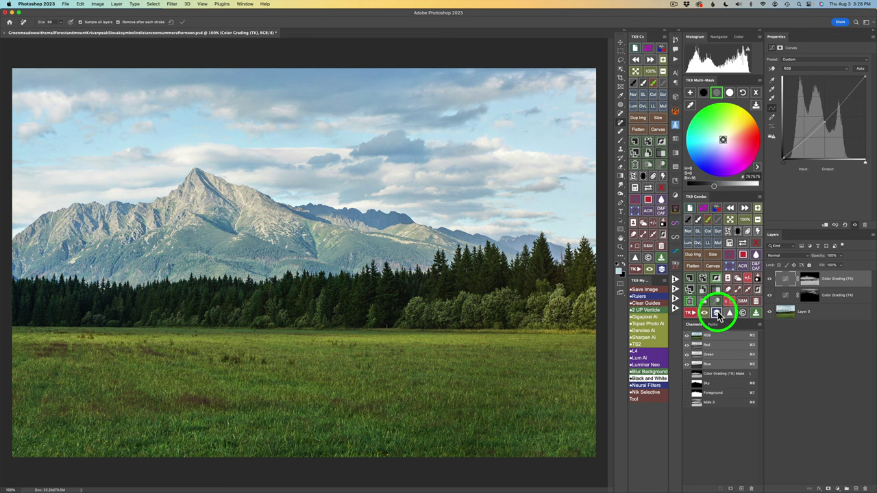
Step: Toggle both Color Grading layers off and on to compare the image before and after the adjustments
left_click(718, 313)
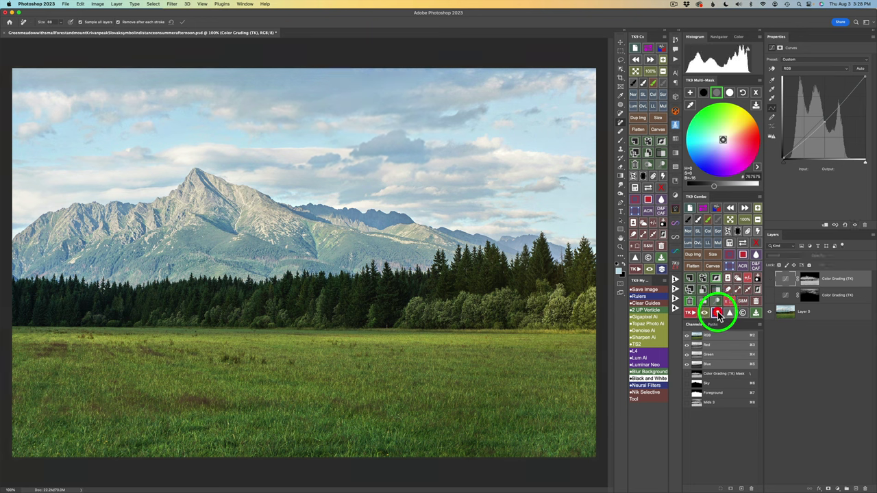
left_click(718, 313)
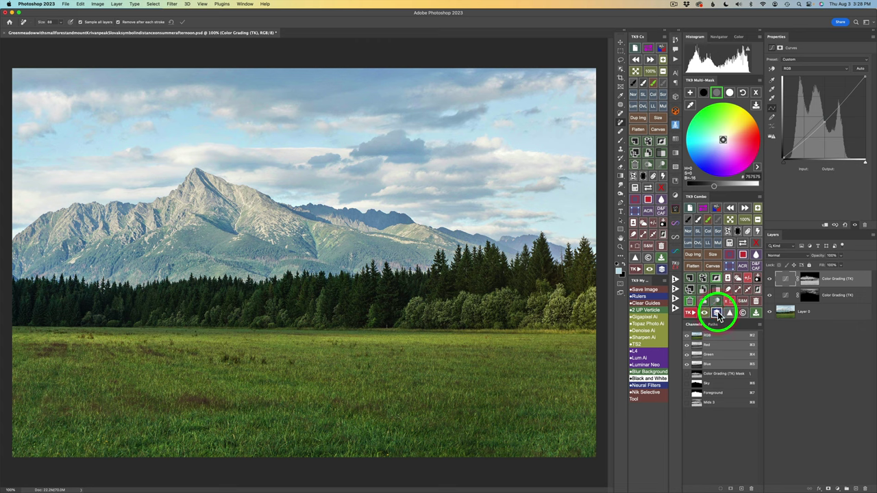
left_click(718, 313)
left_click(717, 313)
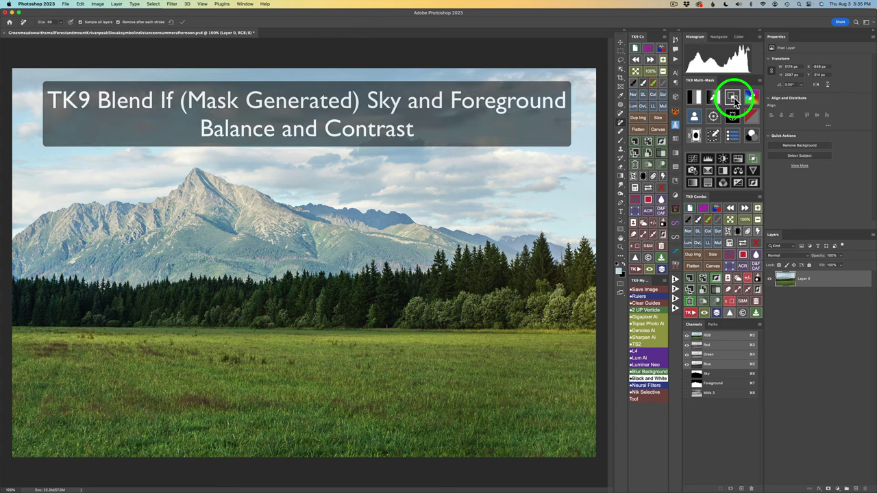
Step: Multiply the saved Sky mask by the Blend If Midtones 3 mask to calculate a sky midtones mask
left_click(695, 116)
left_click(702, 93)
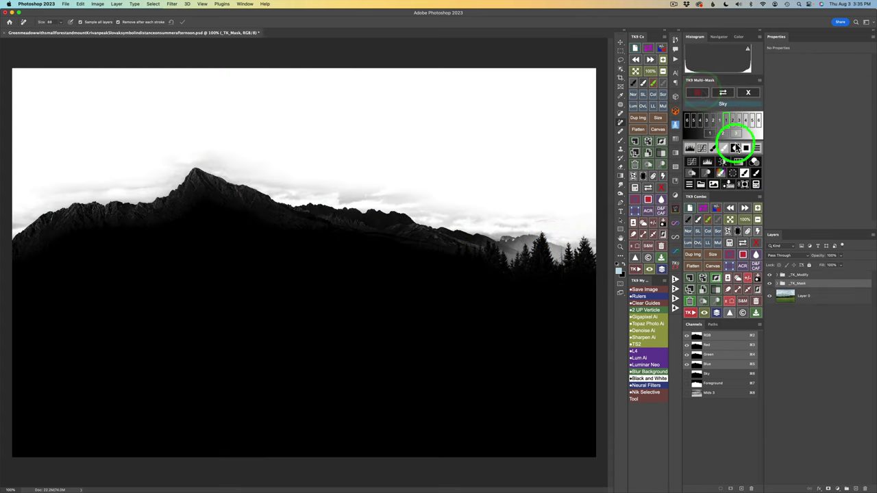
left_click(757, 185)
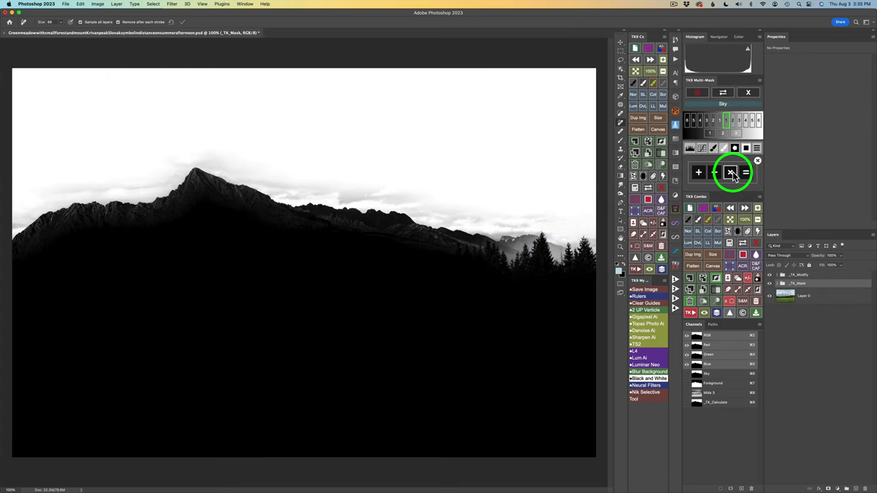
left_click(731, 172)
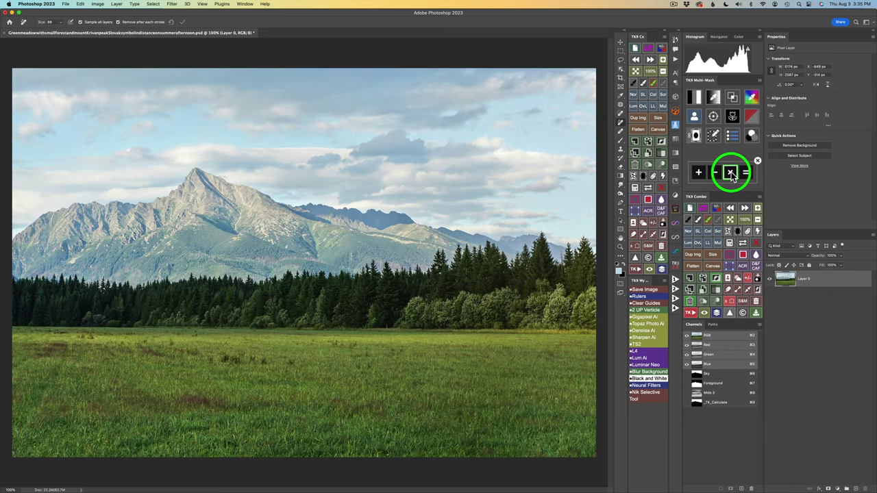
left_click(733, 96)
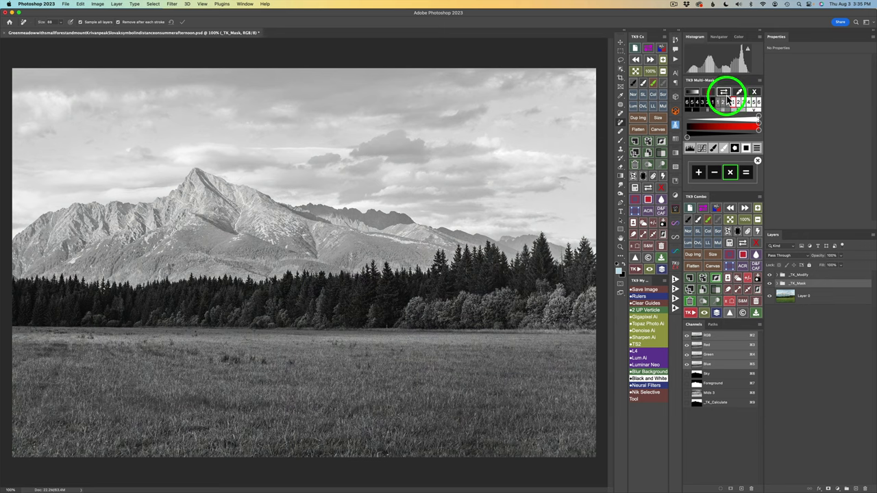
left_click(731, 103)
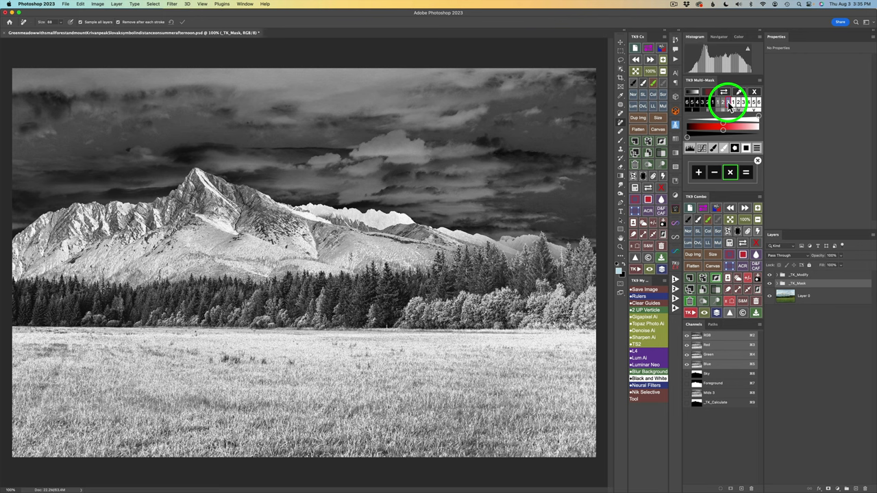
left_click(749, 173)
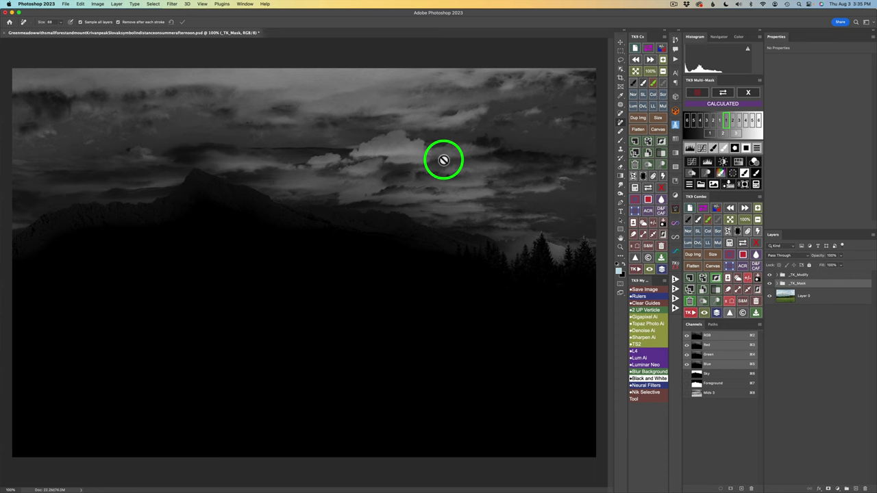
Step: Add a Color Grading layer through the calculated sky midtones mask and set its midtone brightness to -47
left_click(754, 163)
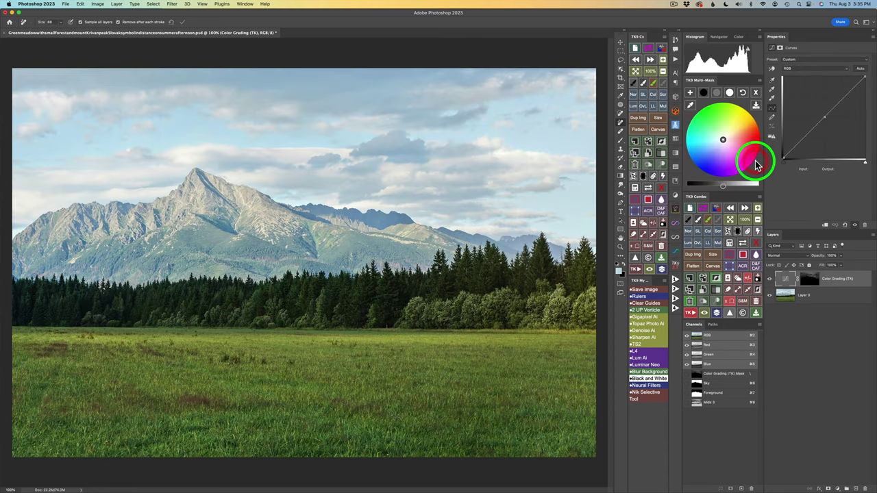
left_click(717, 93)
left_click_drag(725, 189, 696, 185)
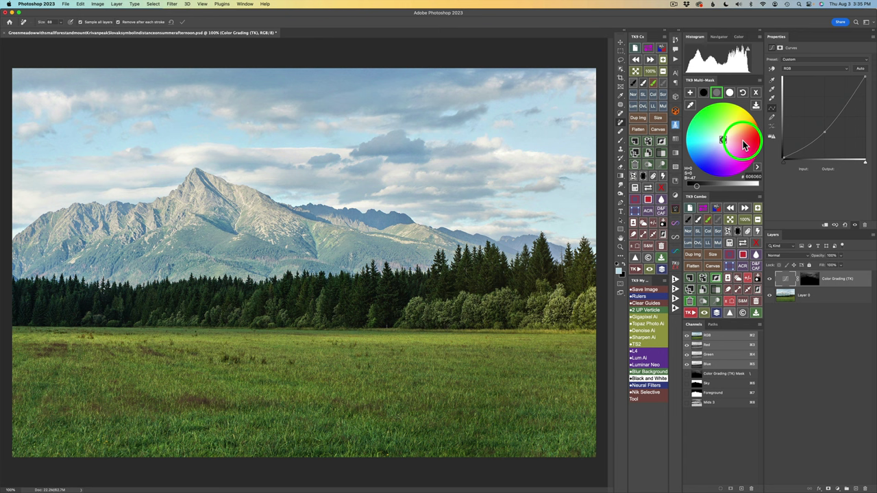
left_click(756, 91)
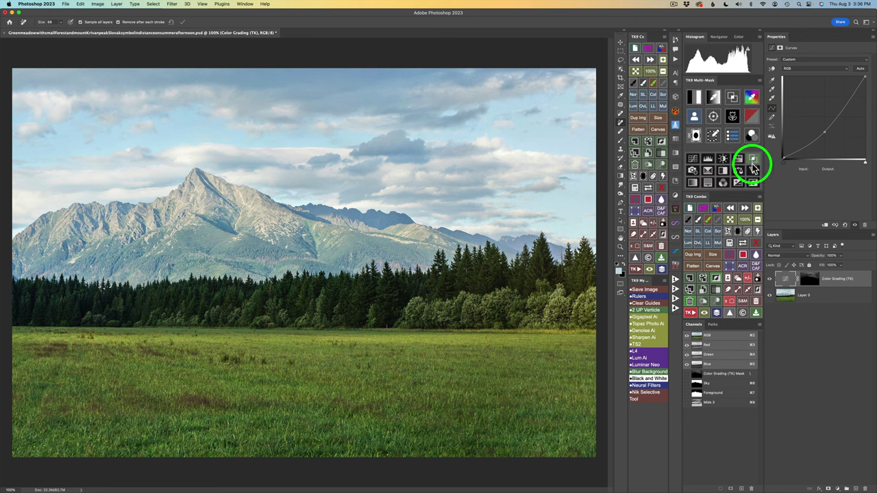
Step: Multiply the saved Foreground mask by the Blend If Midtones 3 mask to calculate a foreground midtones mask
left_click(696, 116)
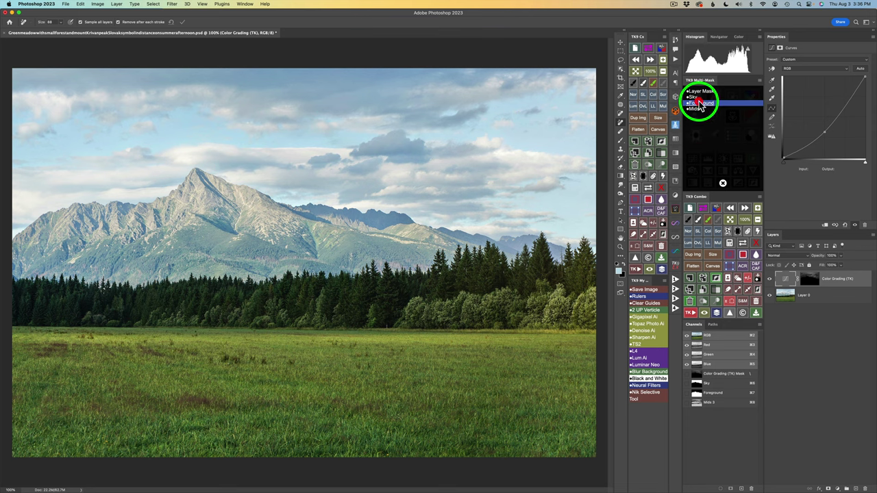
left_click(699, 103)
left_click(757, 184)
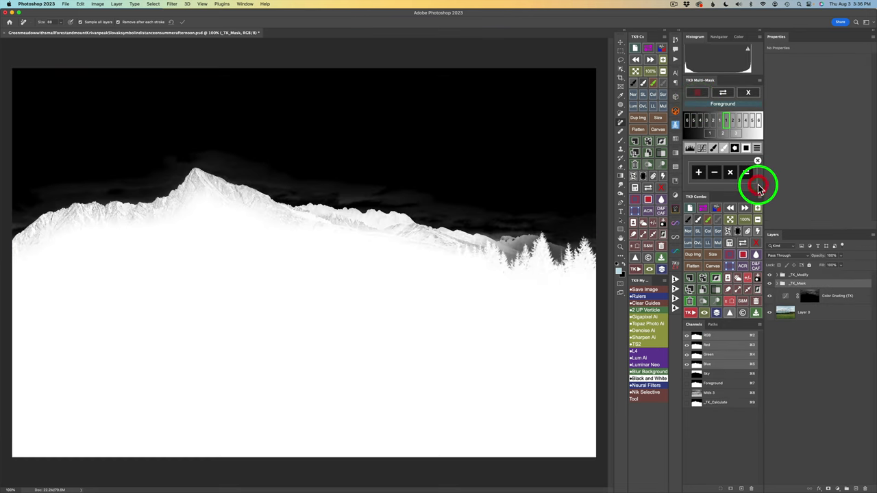
left_click(730, 173)
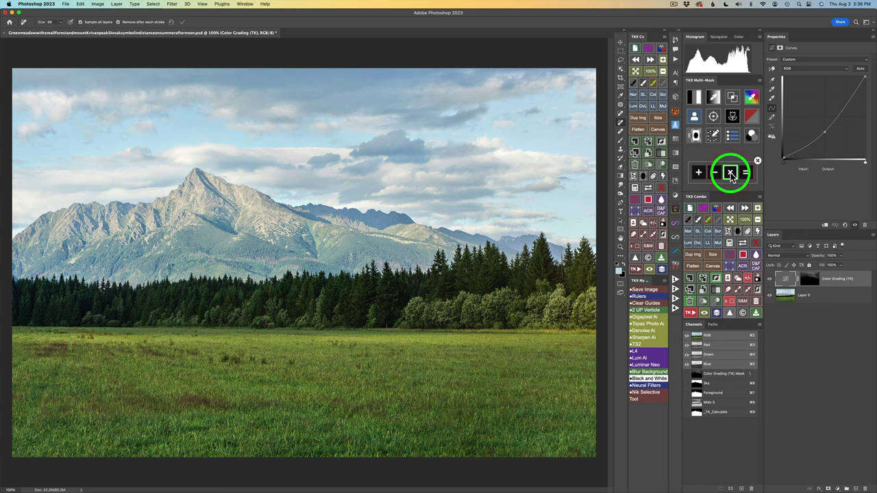
left_click(733, 97)
left_click(732, 103)
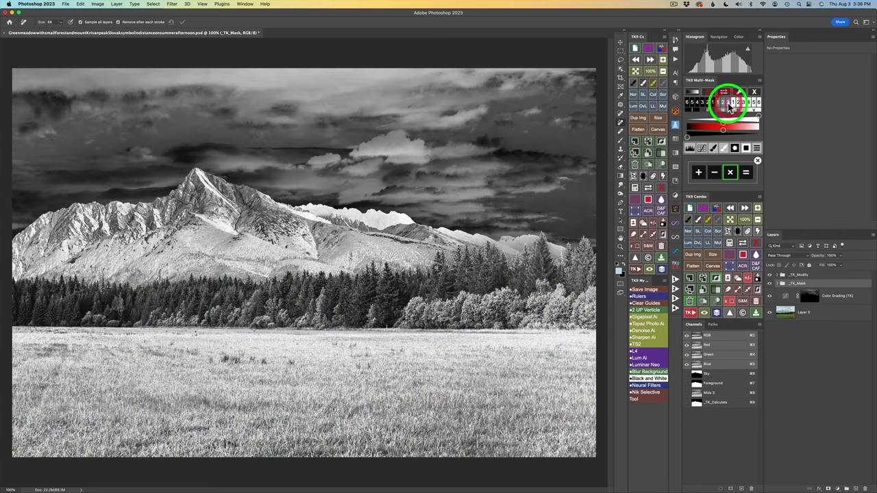
left_click(747, 172)
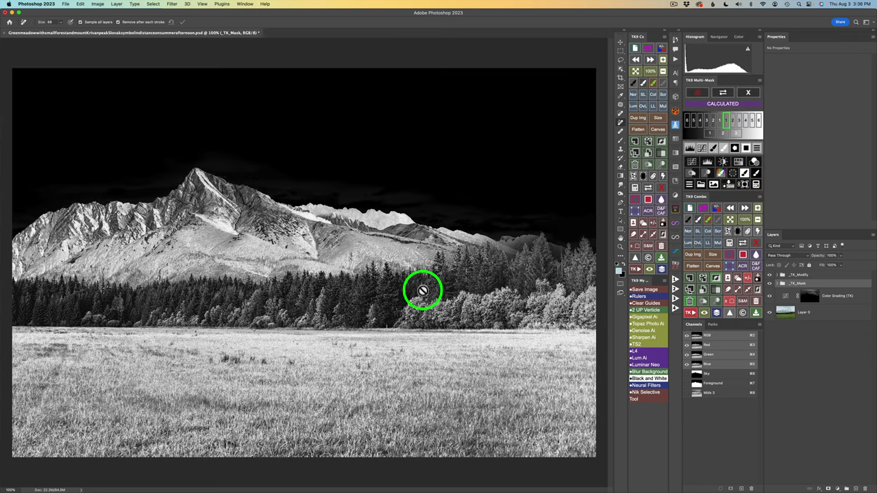
Step: Add a Color Grading layer through the calculated foreground midtones mask and set its midtone brightness to -18
left_click(755, 165)
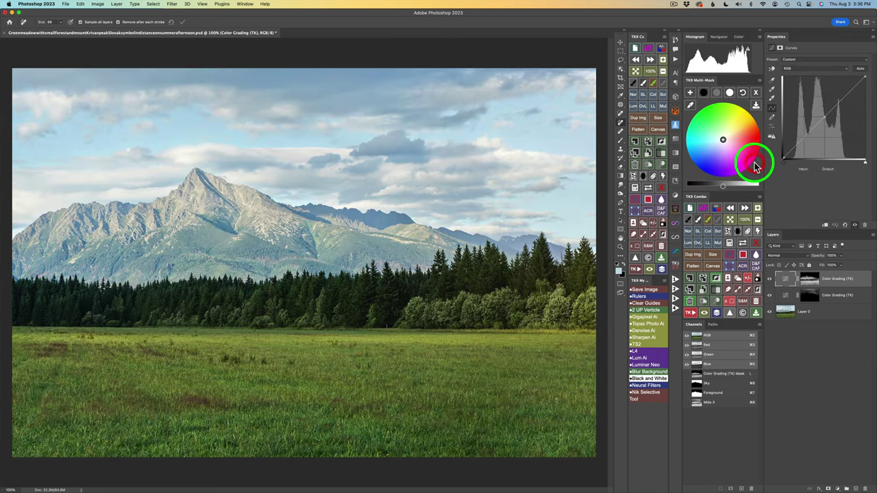
left_click(718, 94)
left_click_drag(723, 186, 713, 185)
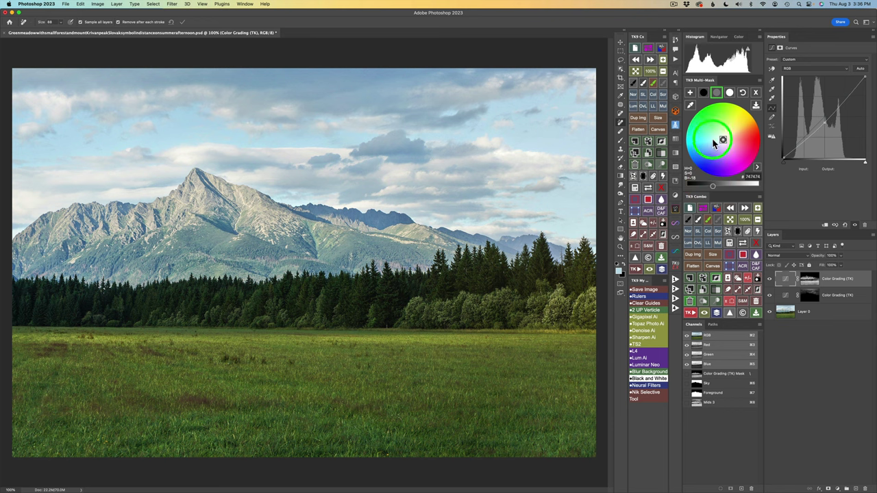
Step: Darken the shadows of the foreground Color Grading layer slightly and tint its midtones yellow-green with saturation 58
left_click(704, 92)
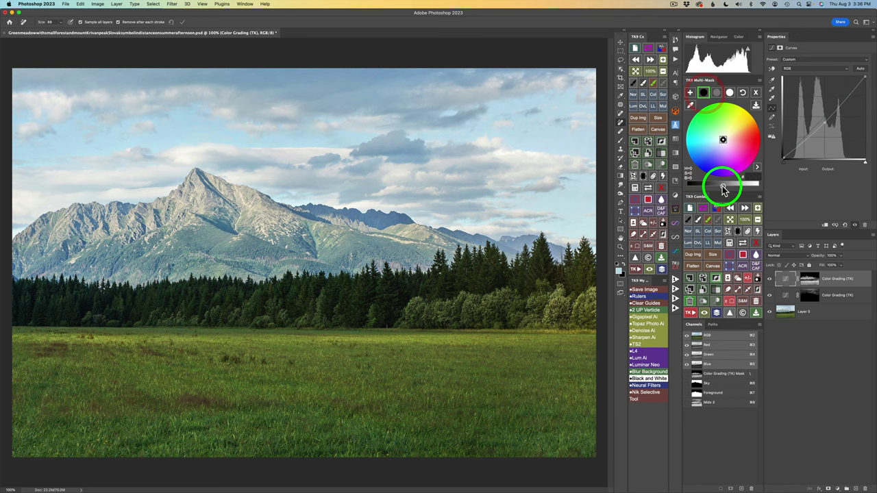
left_click_drag(724, 190, 712, 186)
left_click(717, 94)
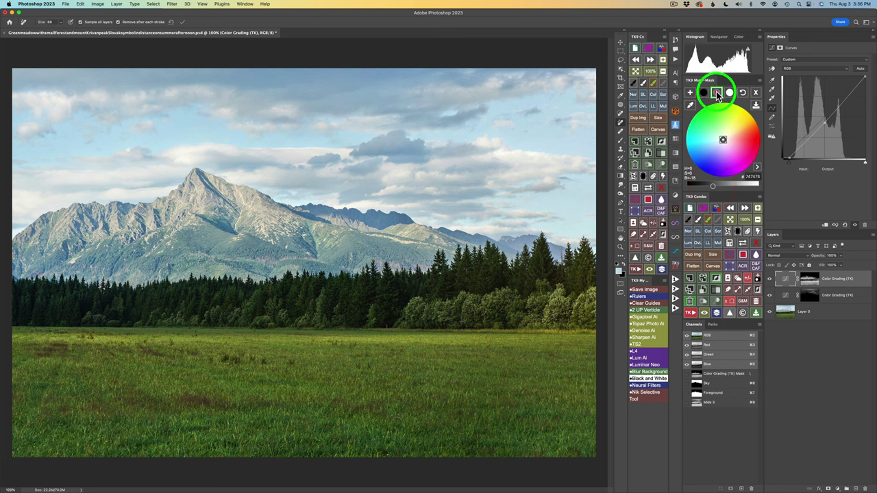
left_click(727, 127)
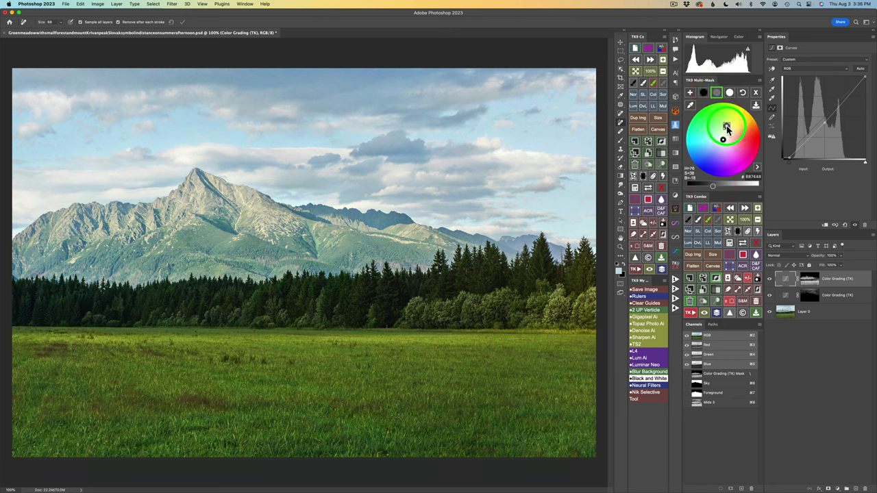
left_click(718, 314)
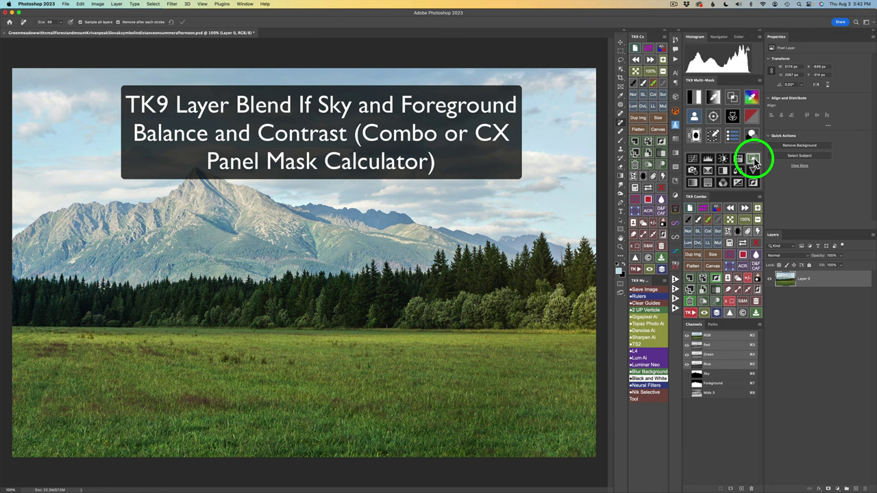
Step: Add an unmasked Color Grading layer above the original photo and restrict it to Midtones 3 with layer Blend If
left_click(752, 134)
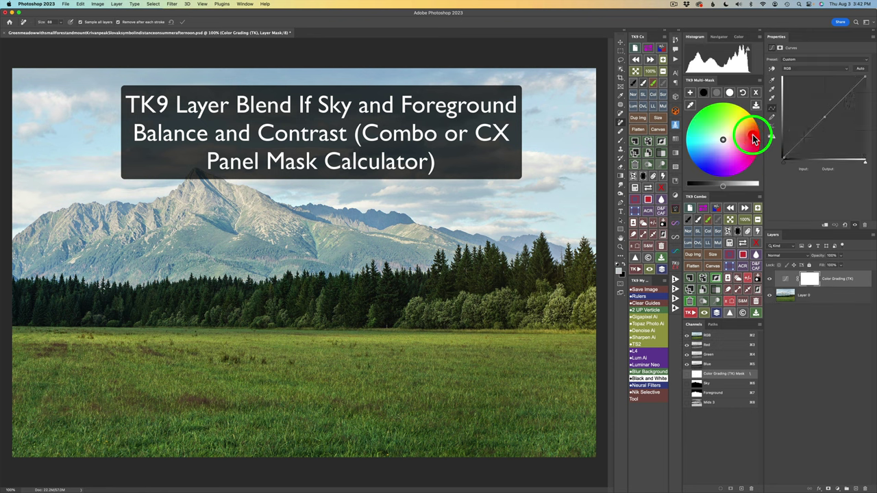
left_click(756, 93)
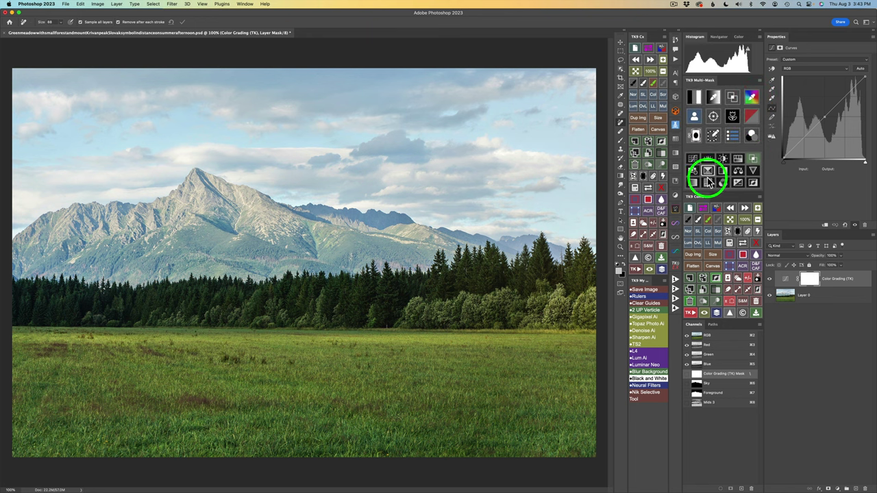
left_click(752, 158)
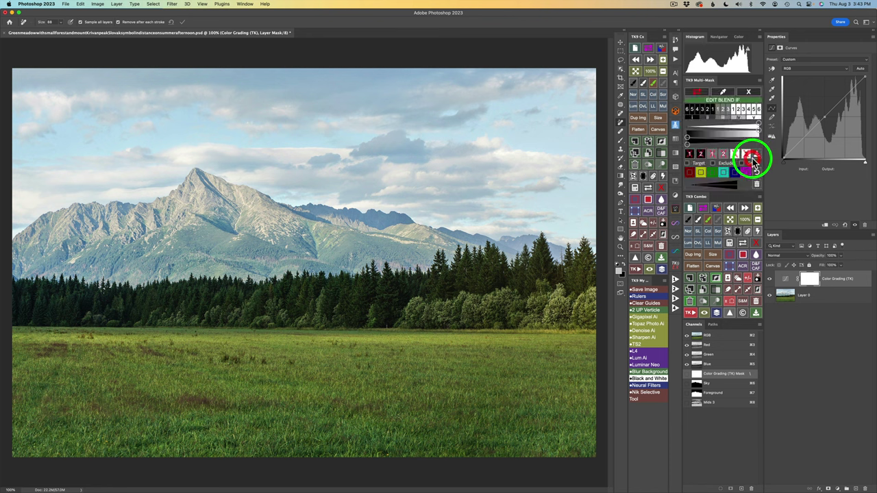
left_click(729, 111)
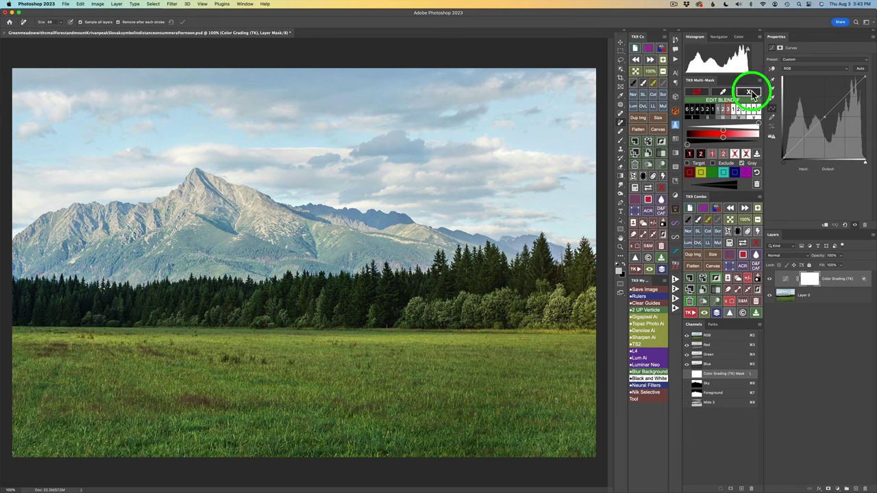
left_click(749, 91)
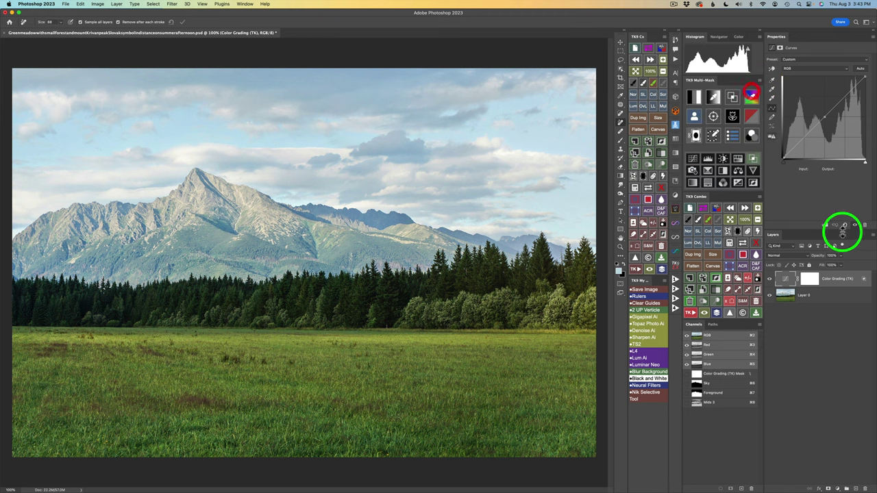
Step: Examine the underlying-layer Blend If sliders in the Color Grading layer's blending options without keeping any change
left_click(865, 282)
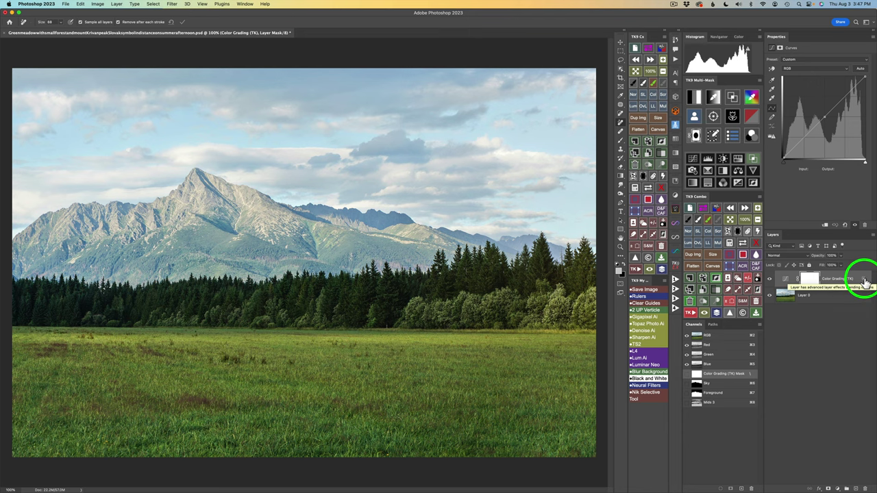
double_click(865, 282)
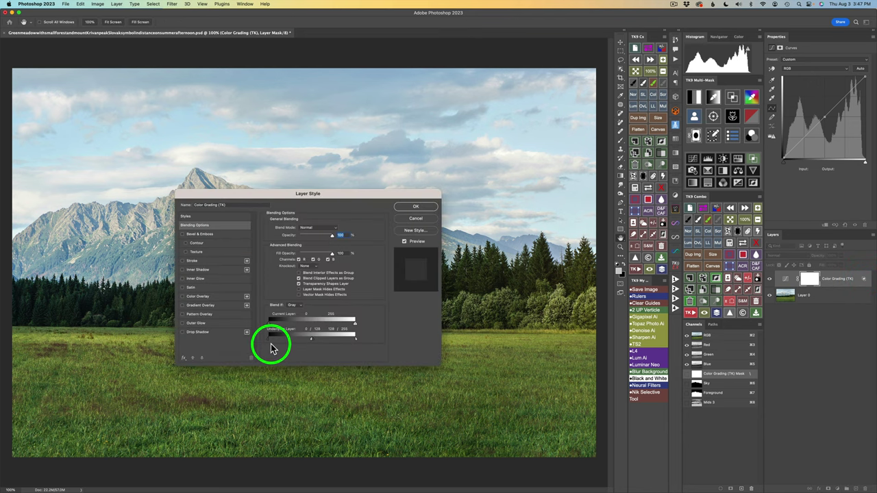
left_click_drag(271, 348, 308, 347)
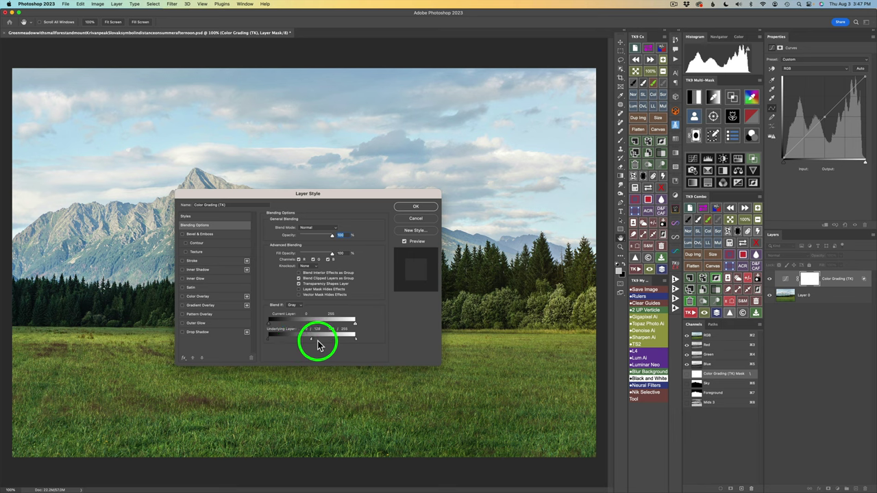
left_click(415, 218)
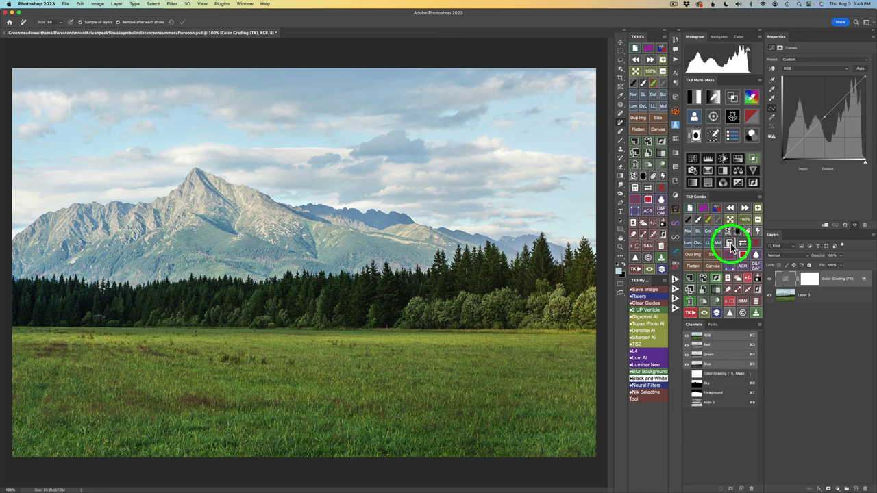
Step: Apply the saved Sky mask to the Color Grading layer as its layer mask using the mask calculator
left_click(731, 244)
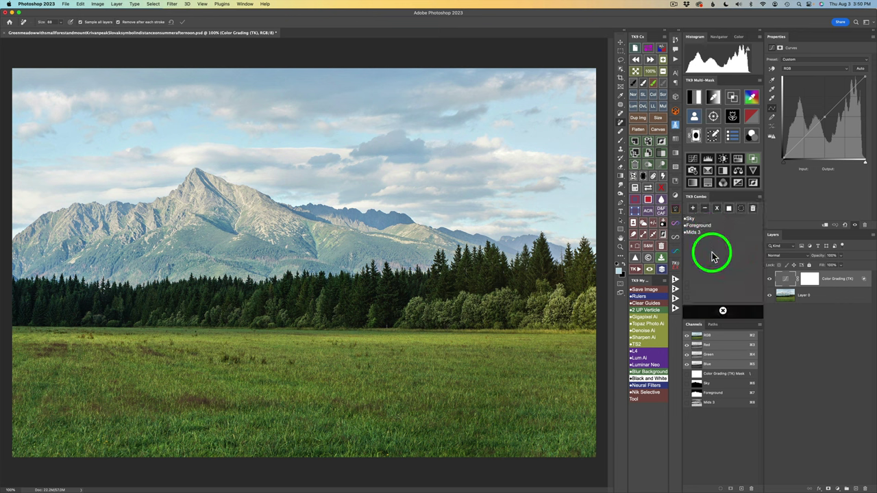
left_click(710, 226)
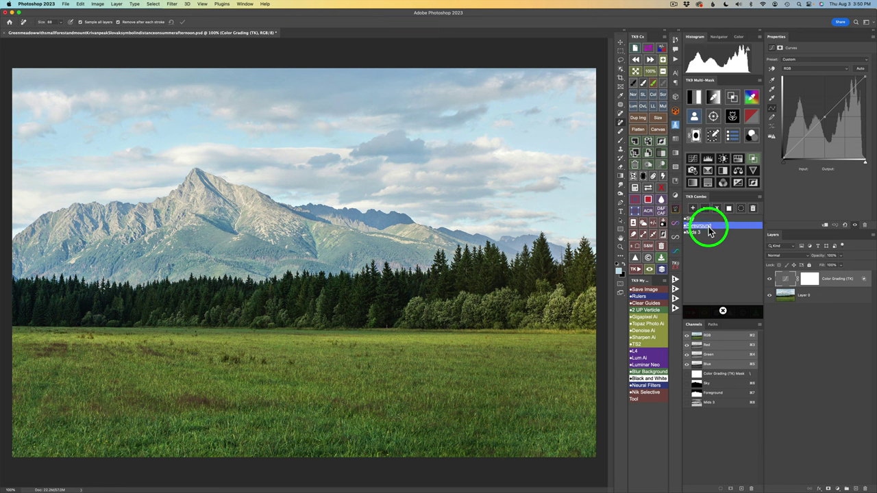
left_click(694, 218)
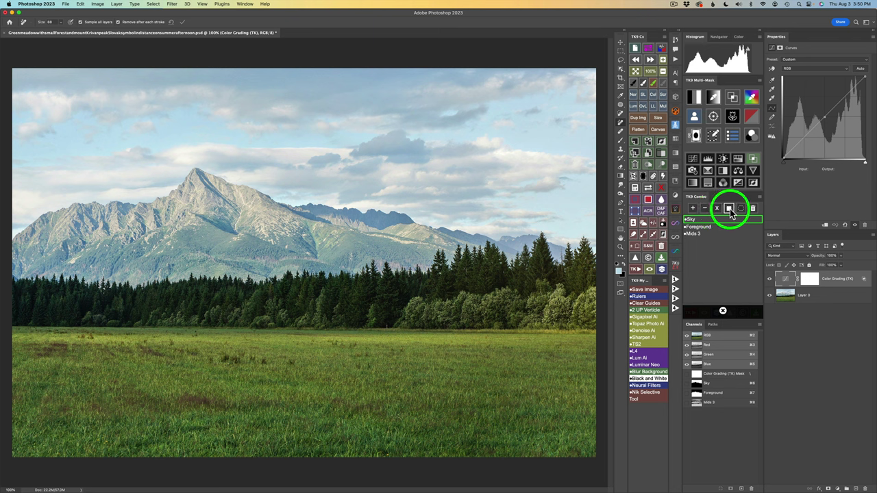
left_click(818, 280)
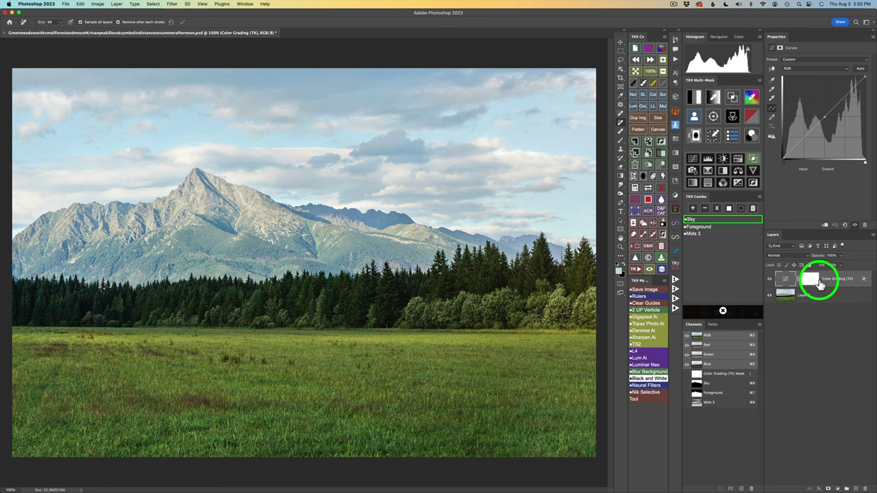
left_click(738, 221)
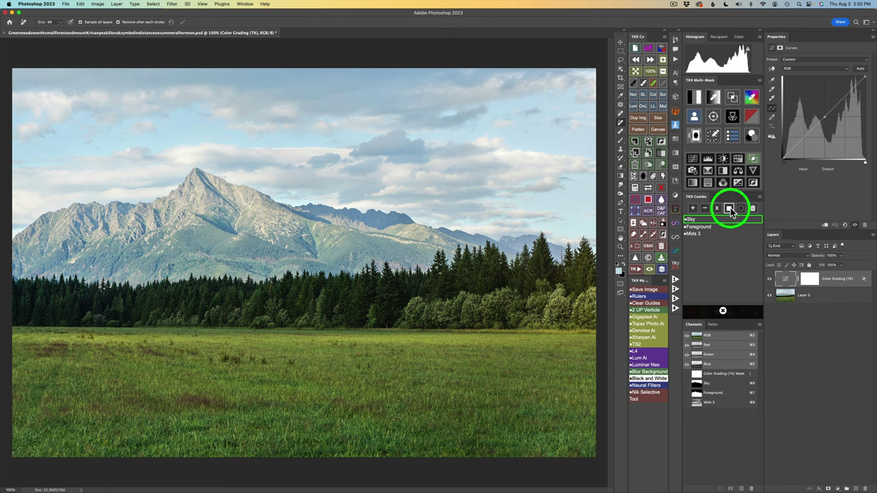
left_click(730, 208)
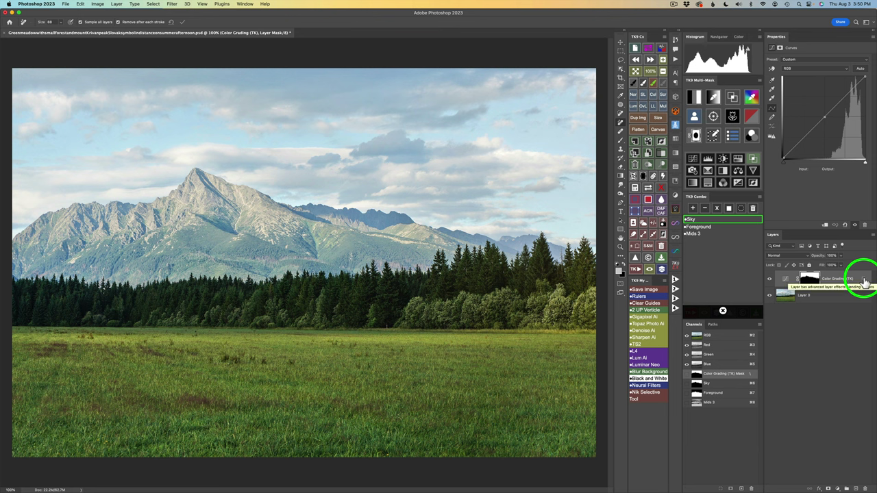
Step: Darken the midtones of the sky-masked Color Grading layer to a brightness of -44
left_click(752, 134)
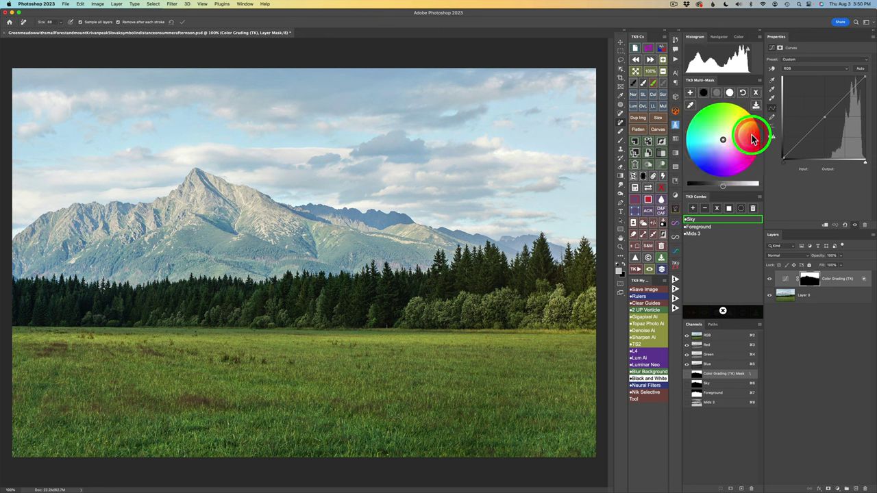
left_click(716, 94)
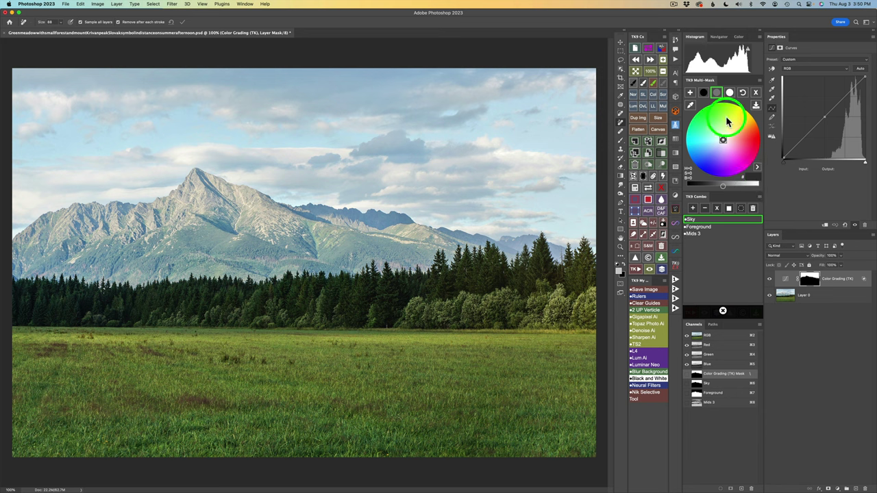
left_click_drag(725, 189, 698, 186)
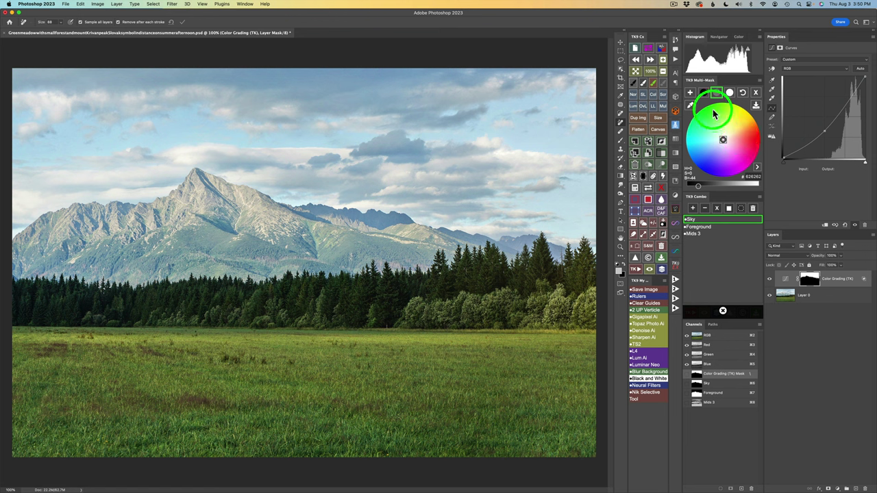
Step: Add a second Color Grading layer above the sky layer and restrict its tonal range with layer Blend If
left_click(691, 94)
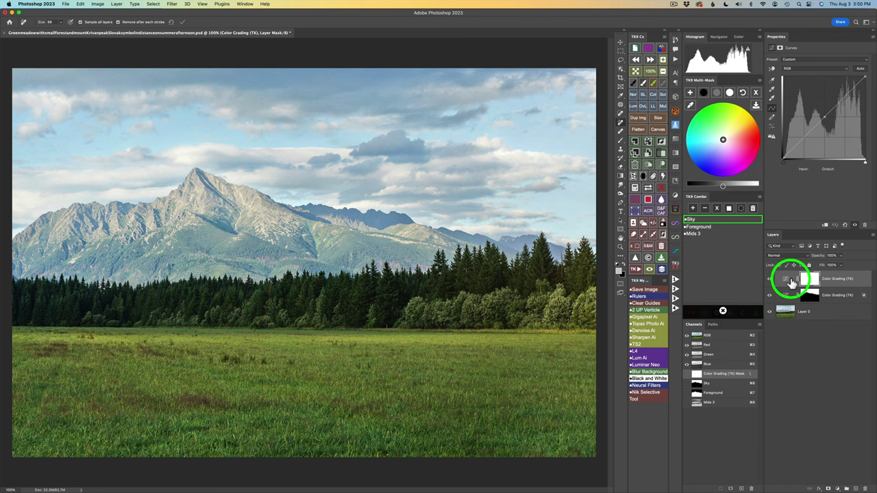
left_click(755, 96)
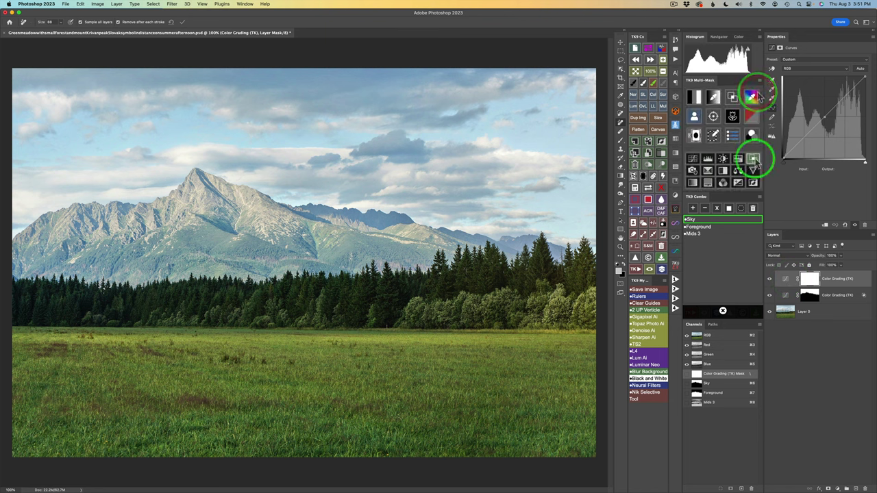
left_click(754, 159)
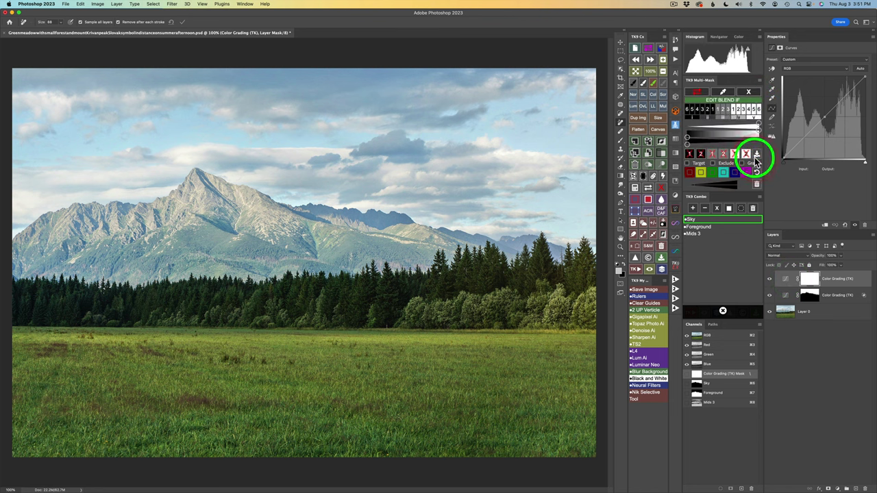
left_click(752, 94)
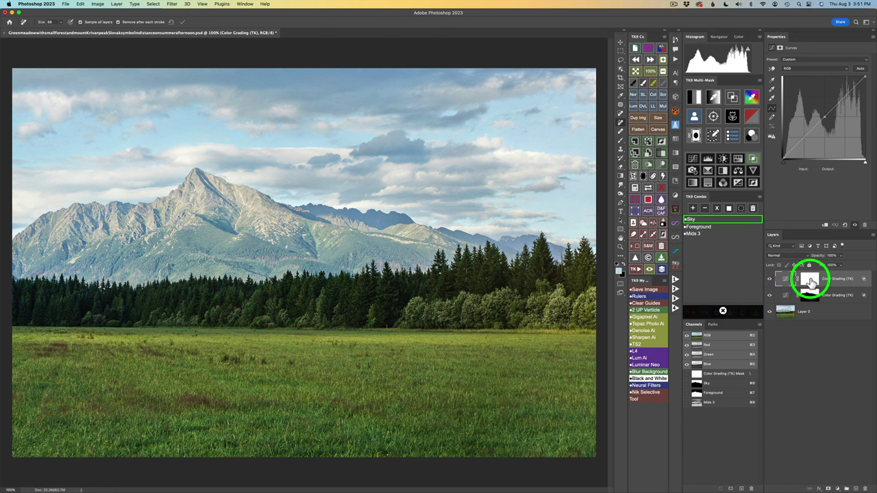
Step: Apply the saved Foreground mask to the upper Color Grading layer's mask by intersecting them in the mask calculator
left_click(725, 228)
left_click_drag(726, 234, 708, 231)
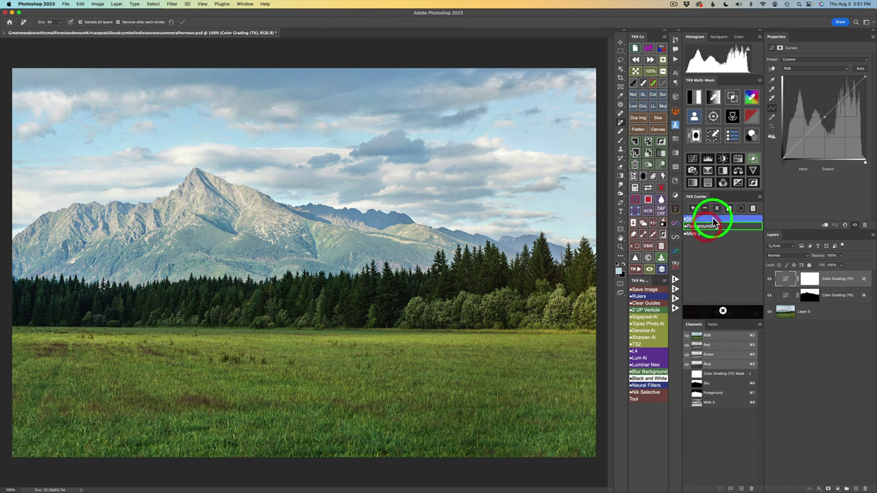
left_click(717, 209)
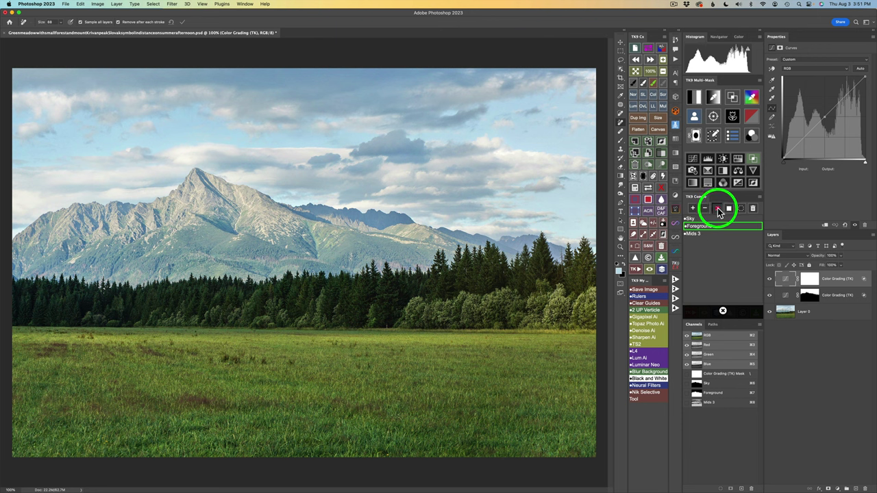
left_click(810, 281)
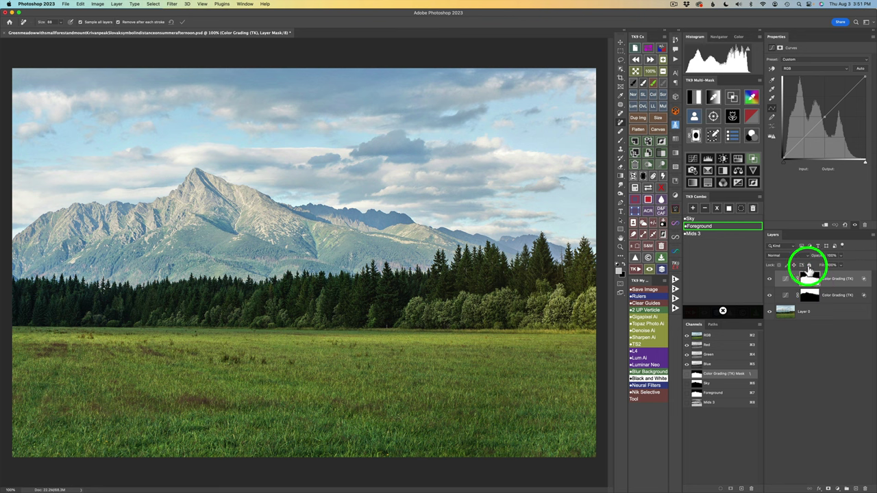
Step: Brighten the midtones of the foreground Color Grading layer and darken its shadows to a brightness of -22
left_click(754, 136)
left_click(718, 95)
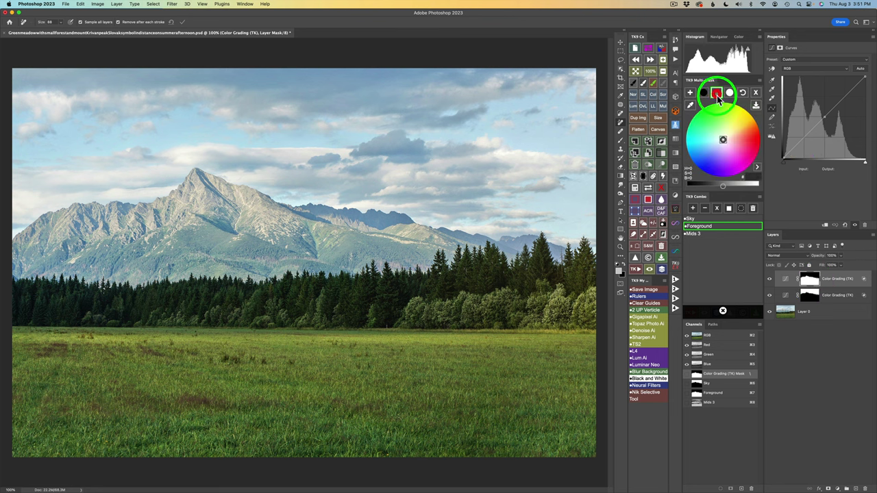
left_click(724, 185)
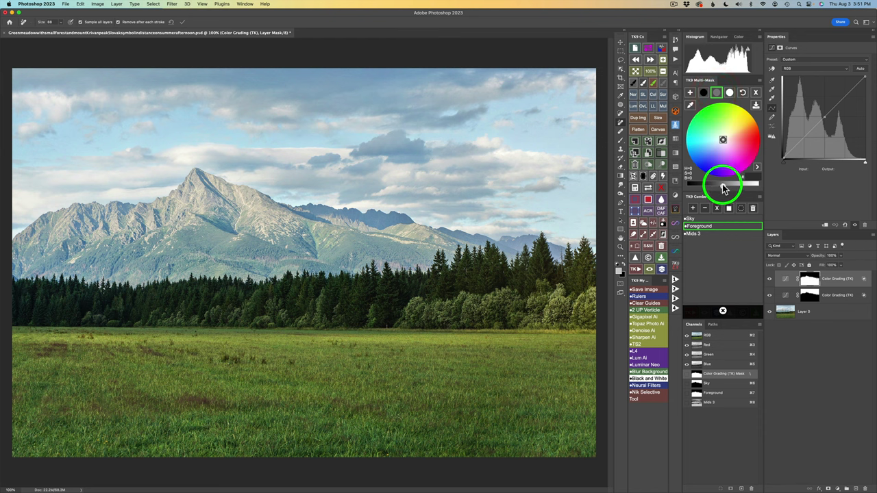
mouse_move(723, 188)
left_mouse_down()
mouse_move(735, 189)
mouse_move(710, 187)
left_mouse_up()
left_click(704, 92)
left_click(723, 180)
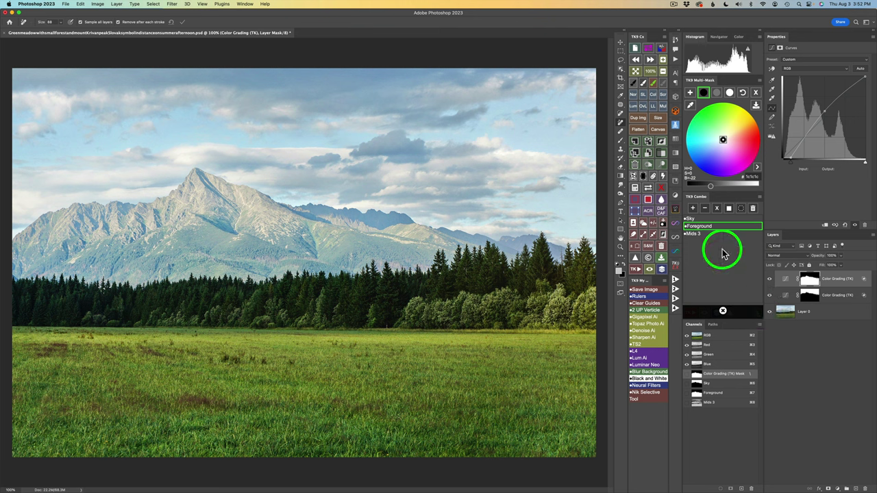
left_click(662, 267)
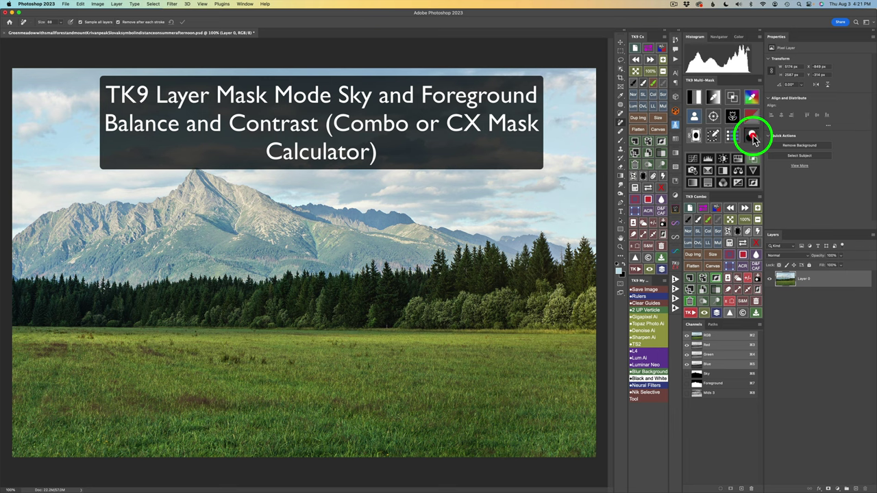
Step: Add a Color Grading layer above the original photo and turn its layer mask into a Midtones 3 mask using Layer Mask Mode
left_click(753, 136)
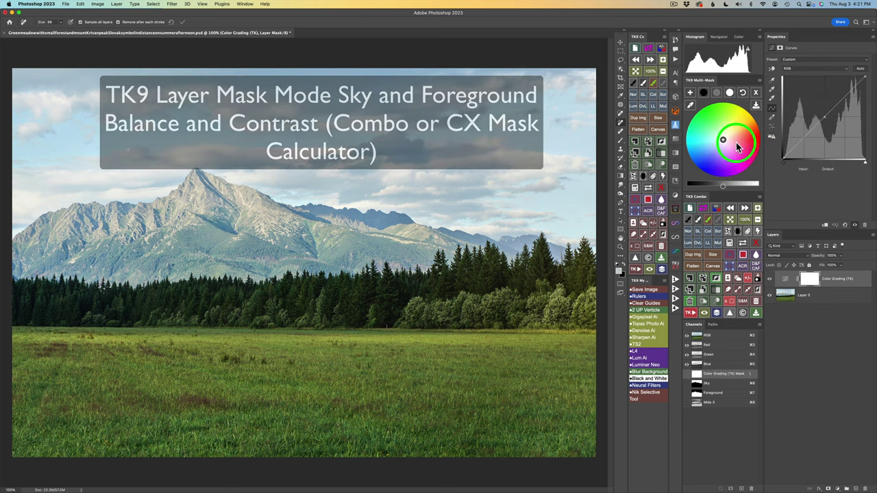
left_click(755, 93)
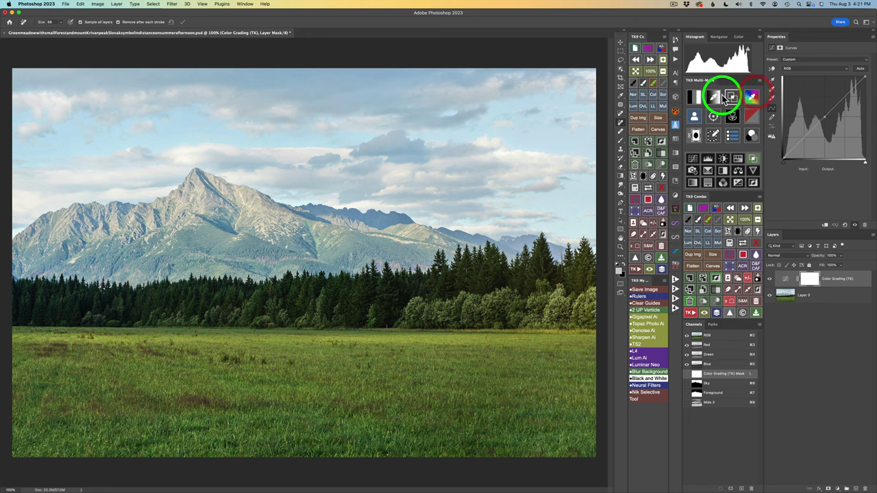
left_click(696, 135)
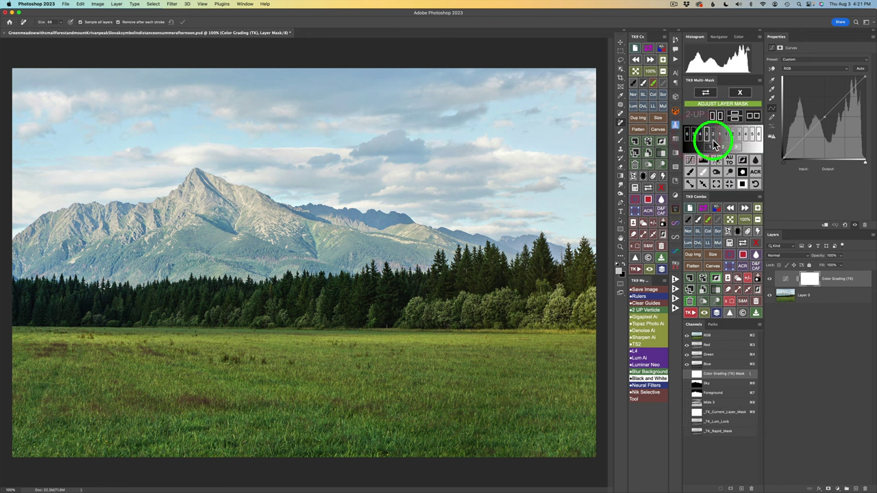
left_click(737, 148)
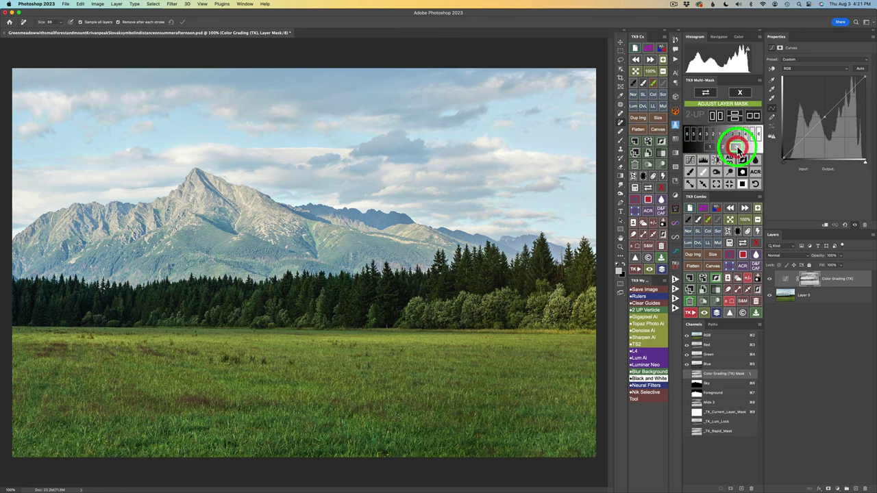
left_click(741, 93)
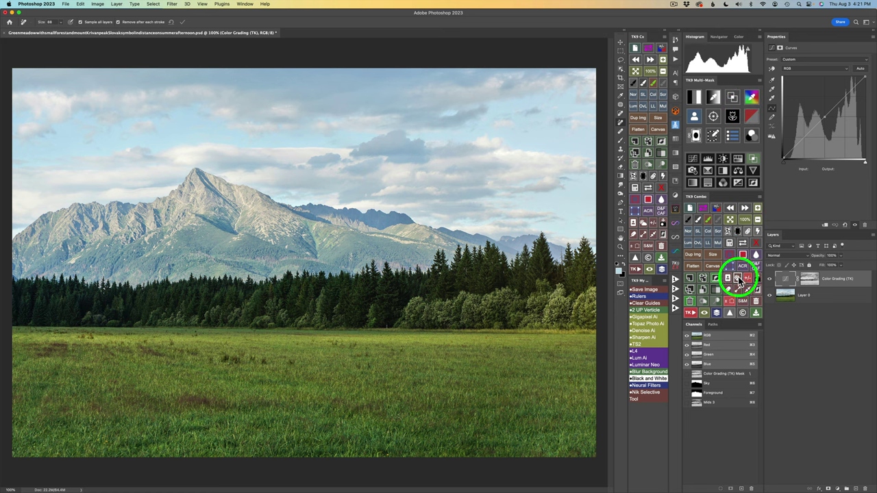
Step: Intersect the Color Grading layer's Midtones 3 mask with the saved Sky mask using the mask calculator
left_click(730, 242)
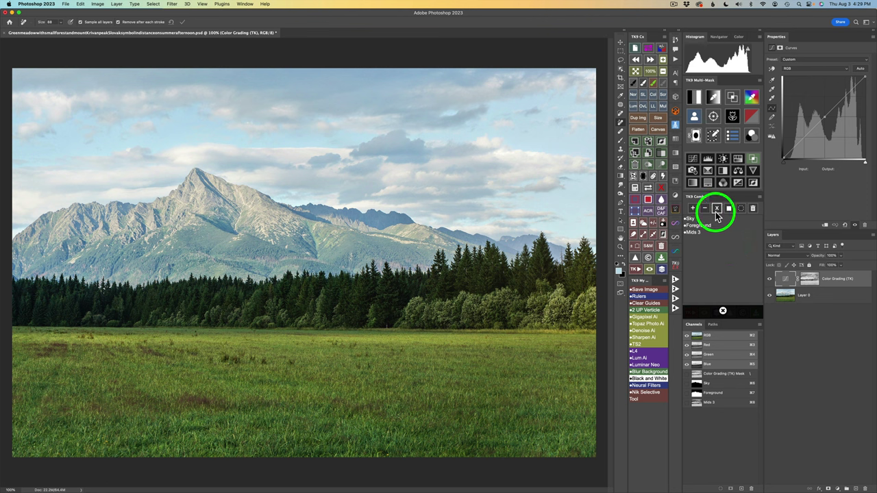
left_click(697, 219)
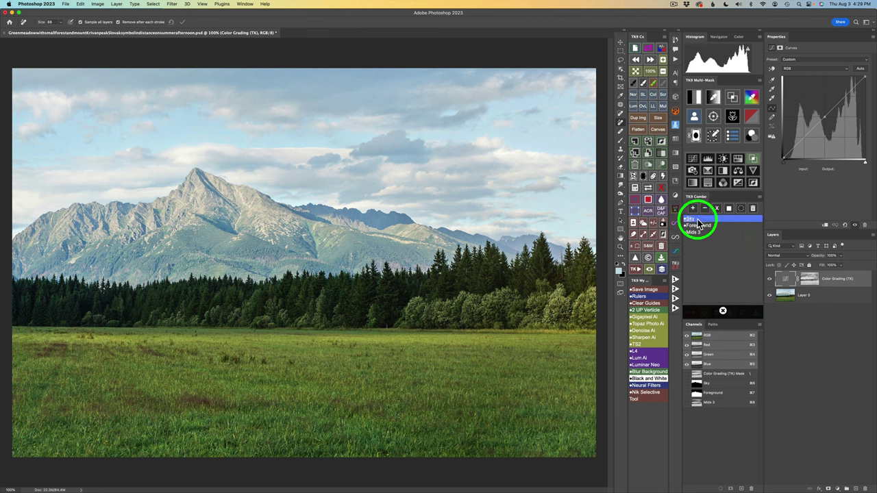
left_click(698, 224)
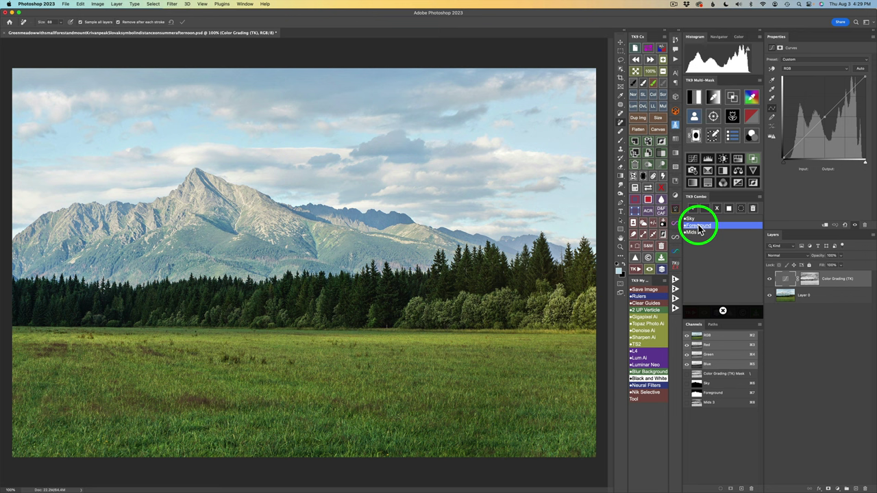
left_click(705, 209)
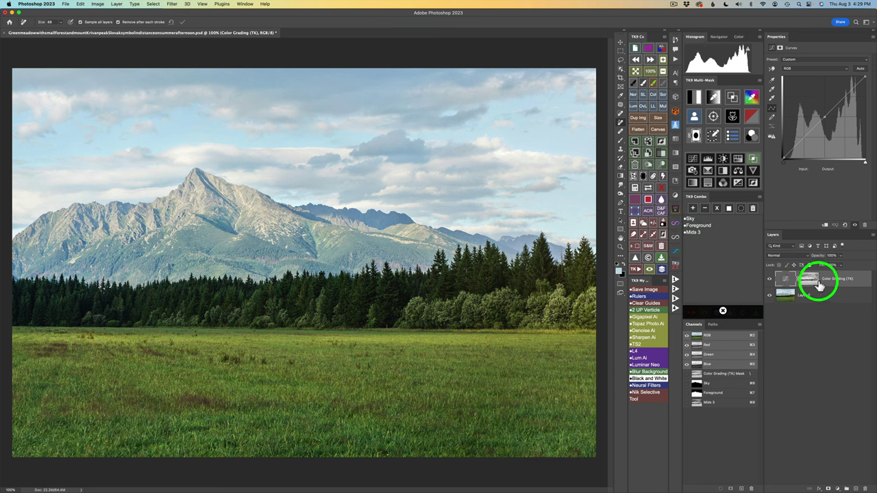
left_click(702, 219)
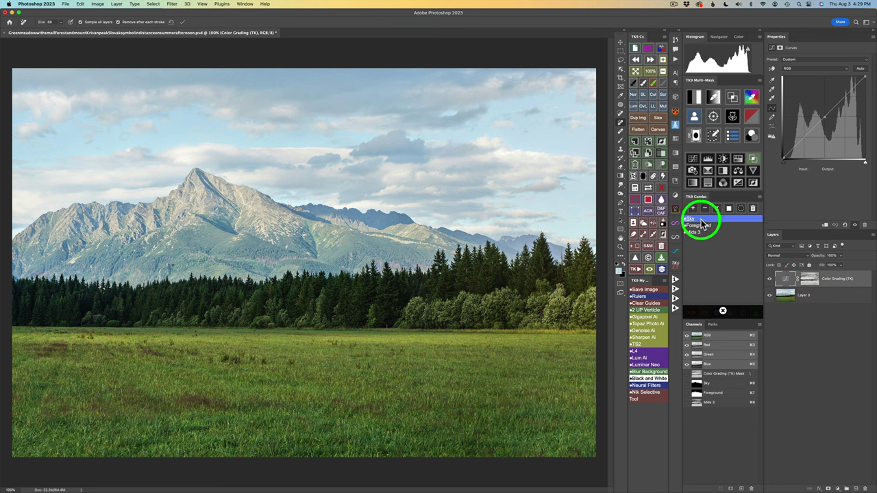
left_click(717, 209)
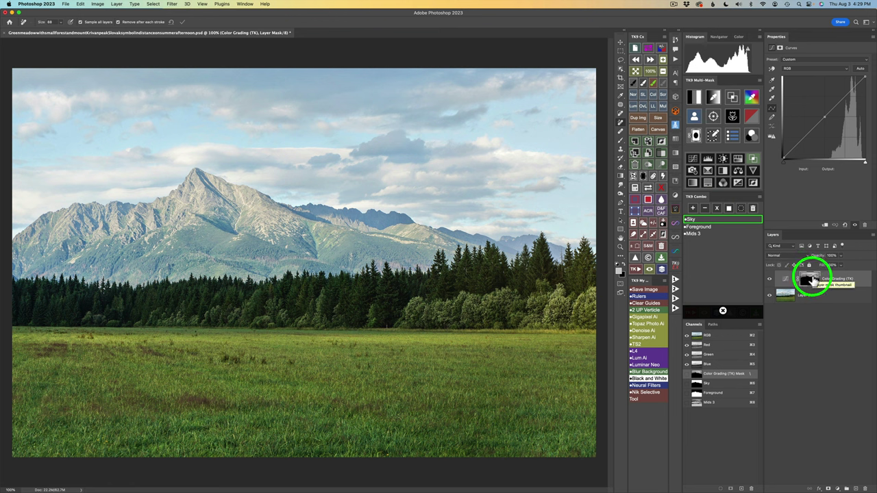
Step: Darken the sky layer's midtones to brightness -44 and tint them blue with hue 229 and saturation 49
left_click(753, 135)
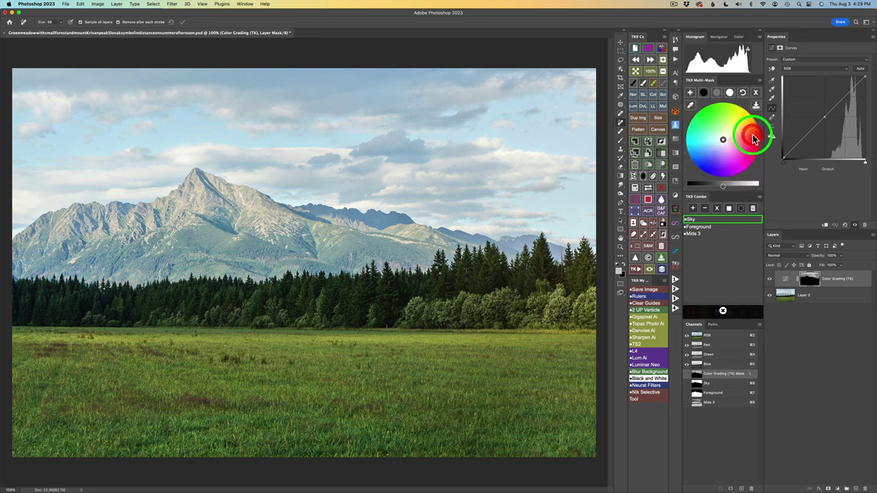
left_click(718, 94)
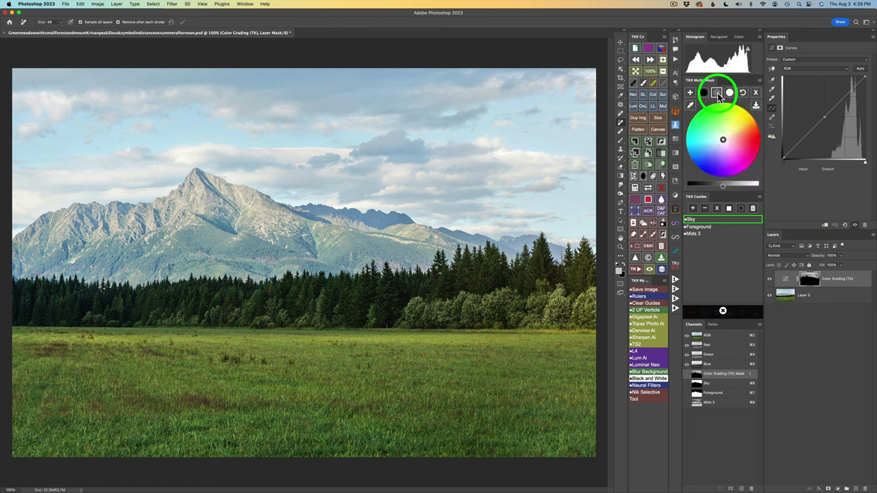
left_click(723, 152)
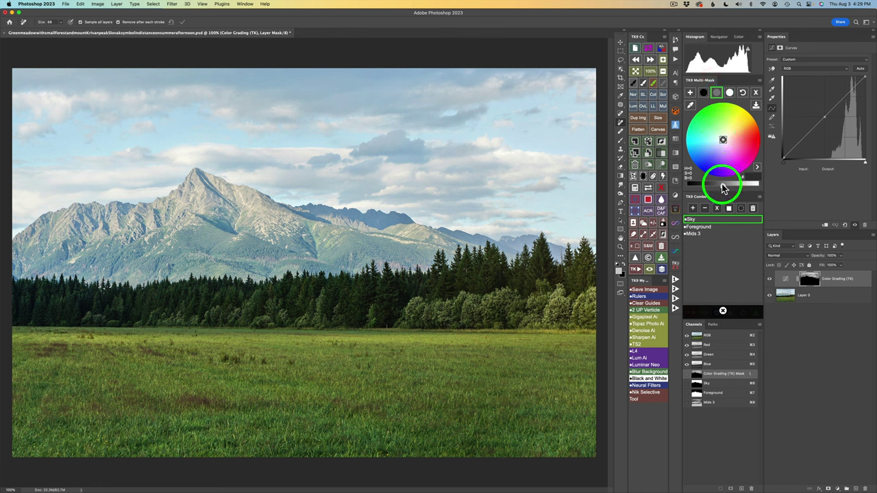
left_click_drag(723, 184, 716, 158)
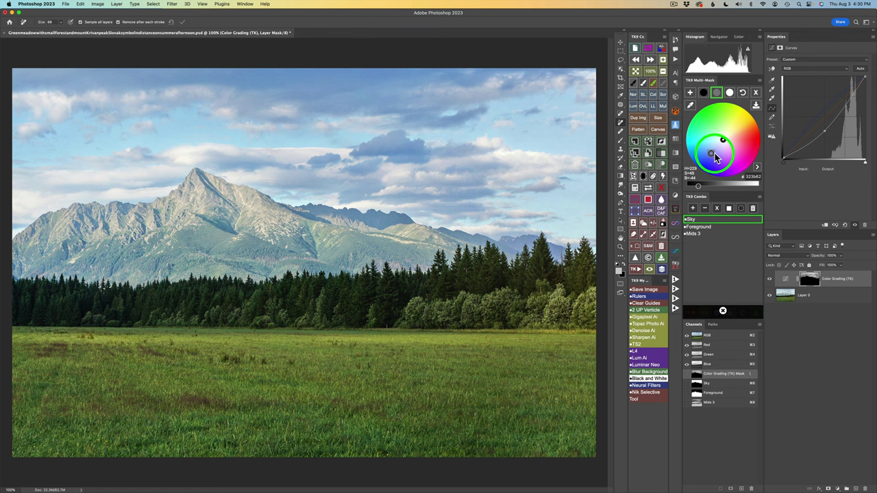
Step: Add another Color Grading layer above the sky layer and give it a Midtones 3 layer mask
left_click(691, 94)
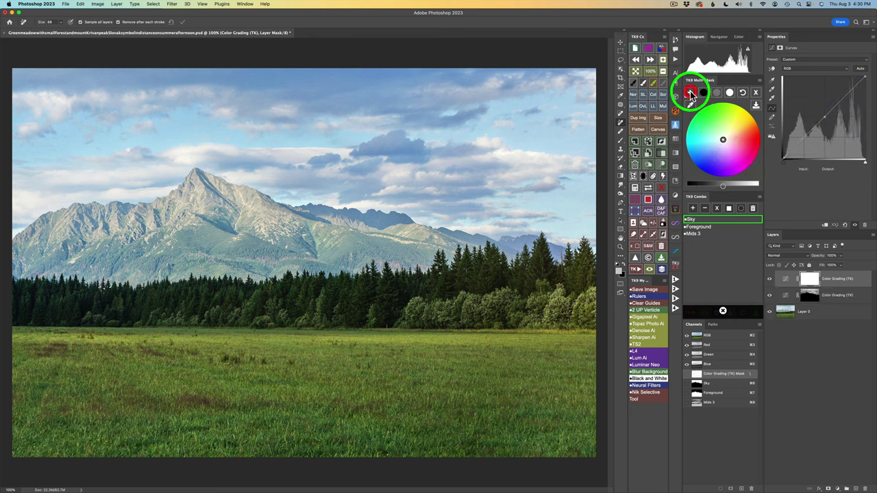
left_click(757, 94)
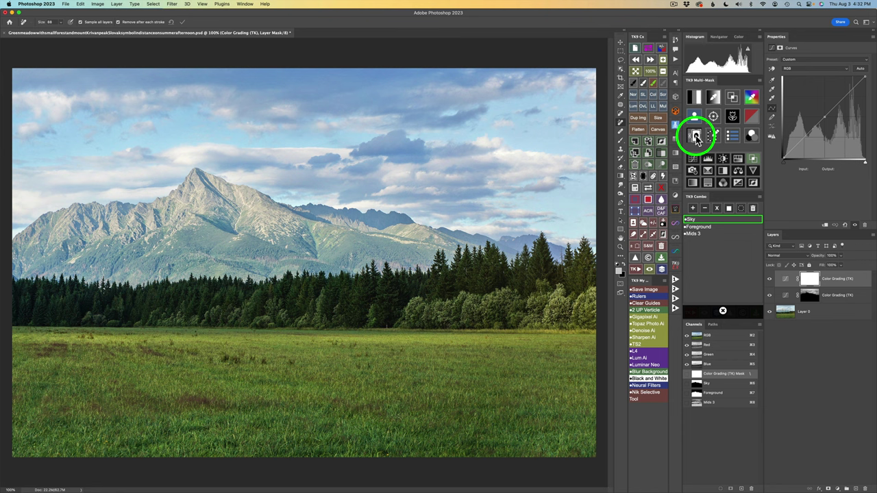
left_click(695, 135)
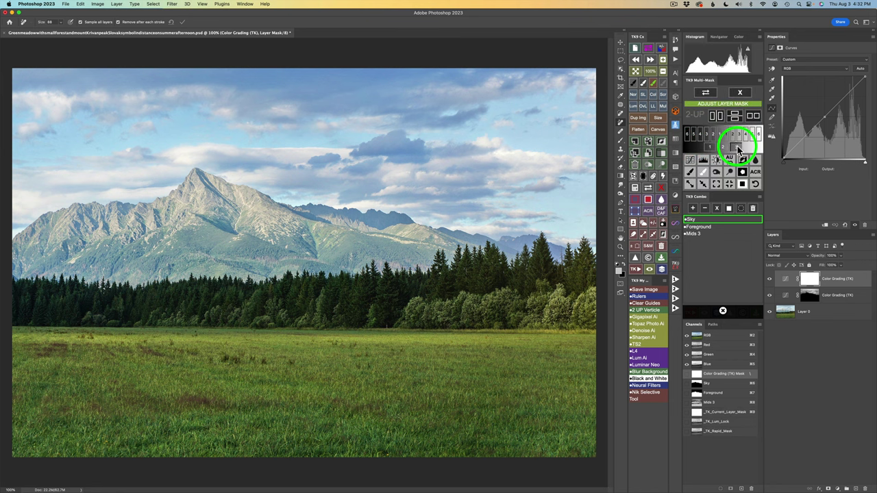
left_click(738, 148)
left_click(811, 282)
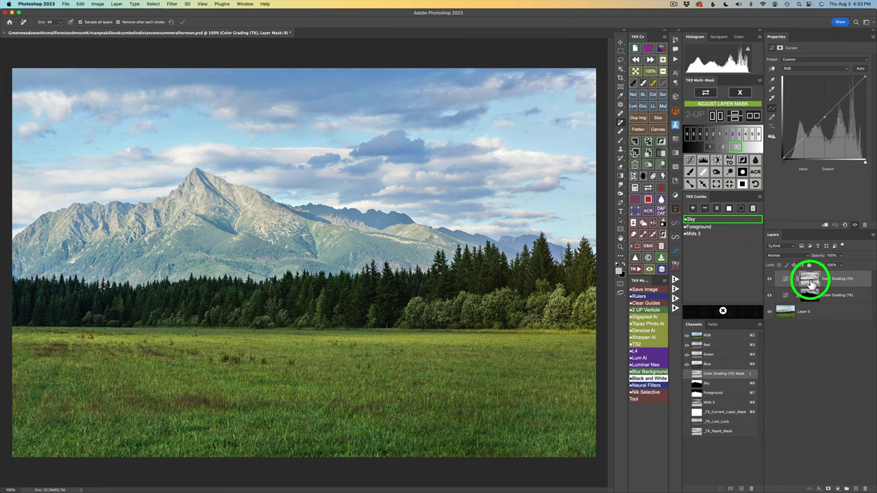
left_click(740, 91)
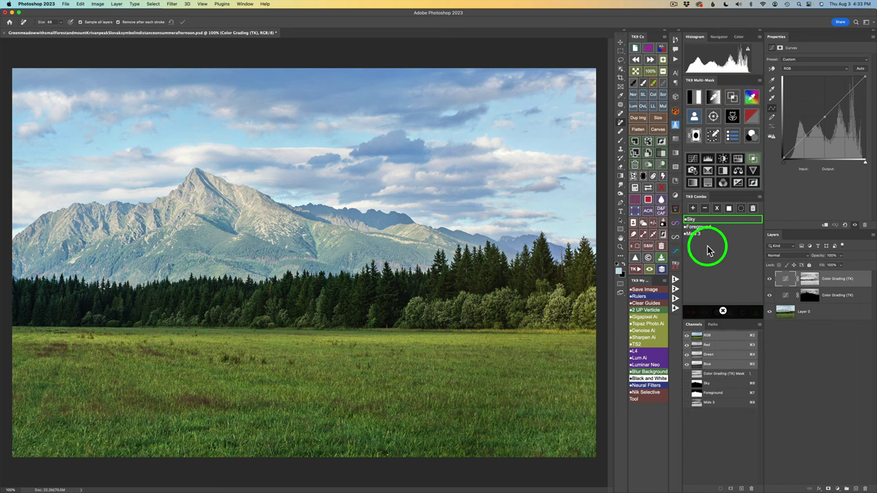
Step: Subtract the saved Sky mask from the new Color Grading layer's Midtones 3 mask using the mask calculator
left_click(700, 221)
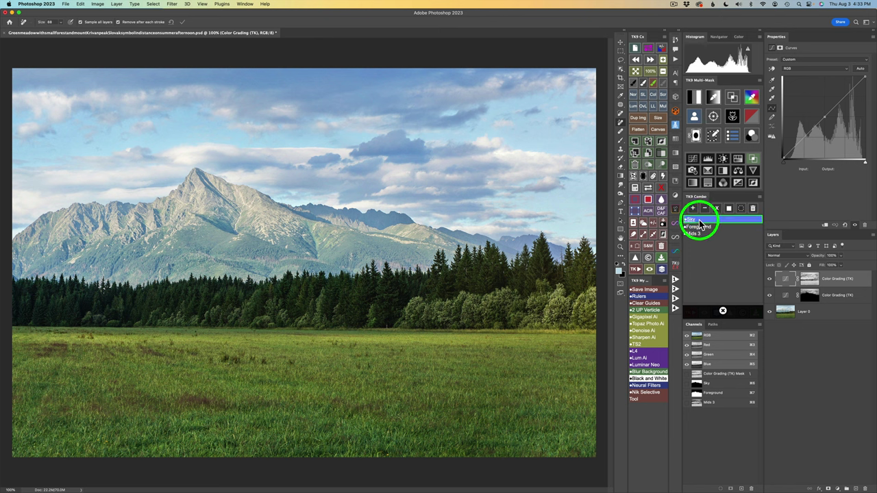
left_click(704, 209)
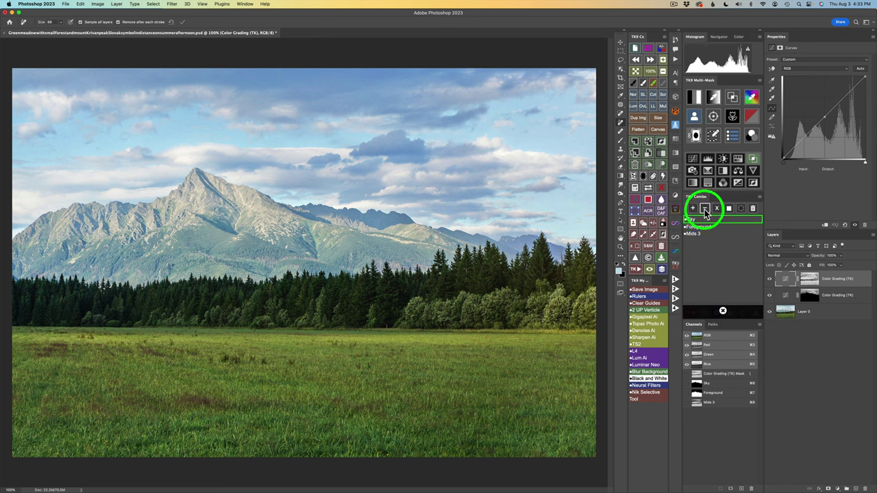
left_click(699, 228)
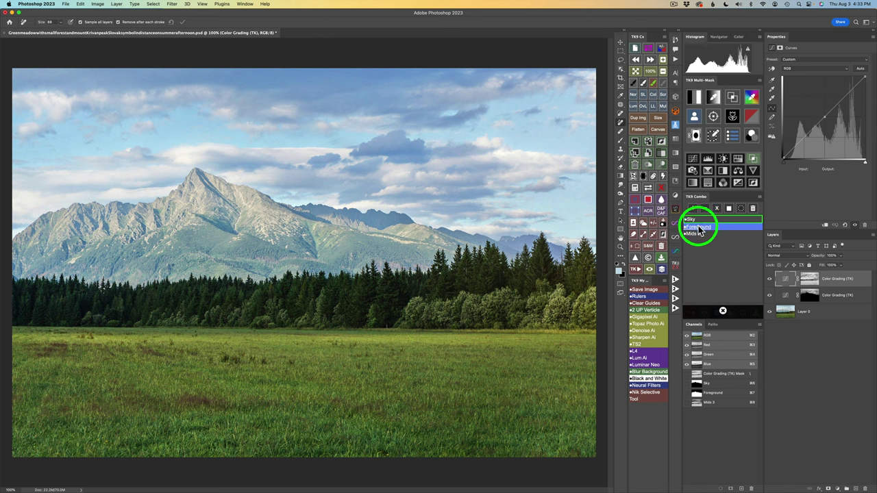
left_click(717, 208)
left_click(699, 221)
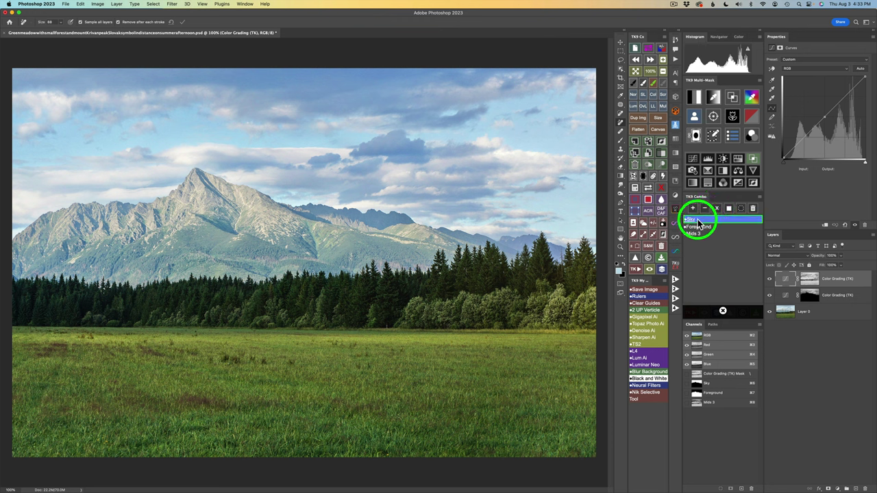
left_click(705, 209)
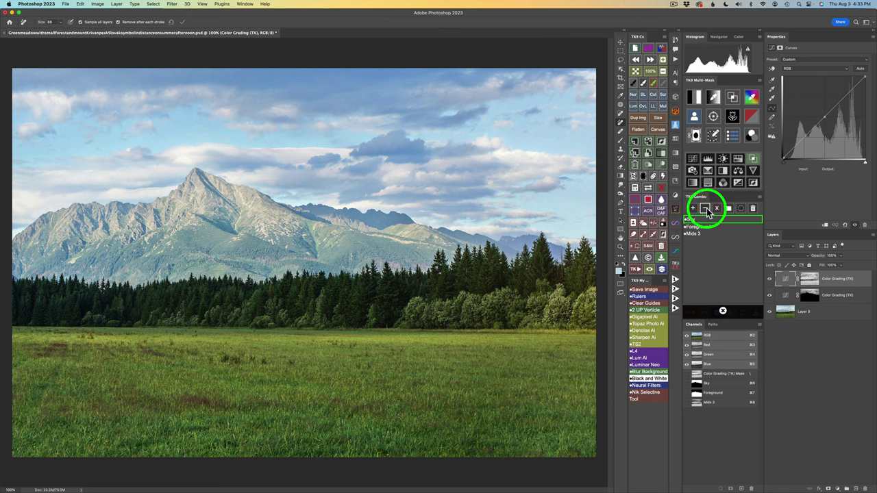
left_click(706, 210)
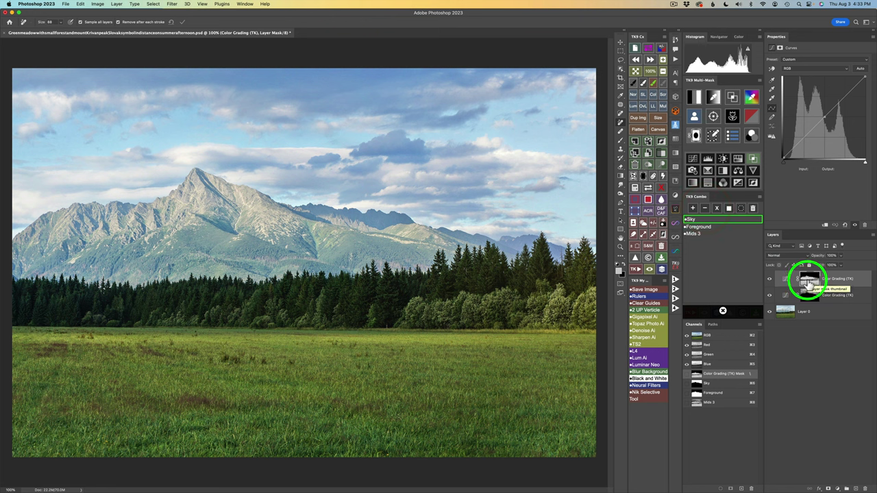
Step: Brighten the foreground Color Grading layer's midtones slightly and darken its shadows to brightness -27
left_click(752, 135)
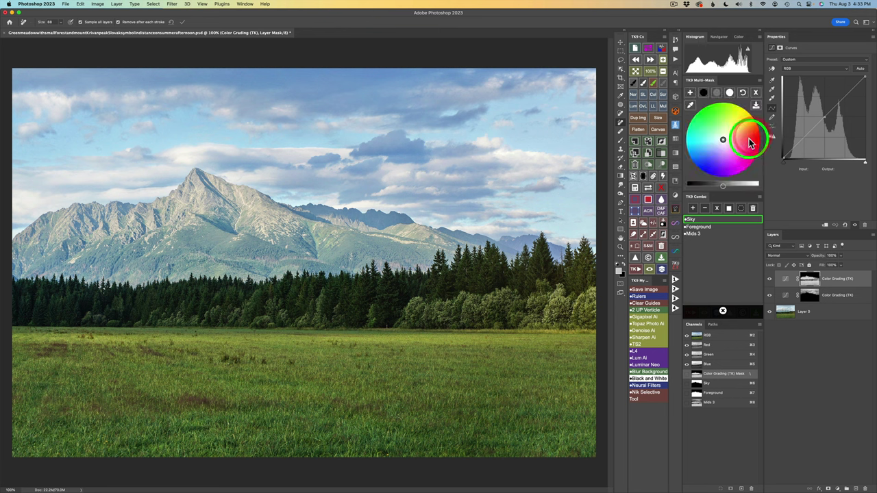
left_click(718, 93)
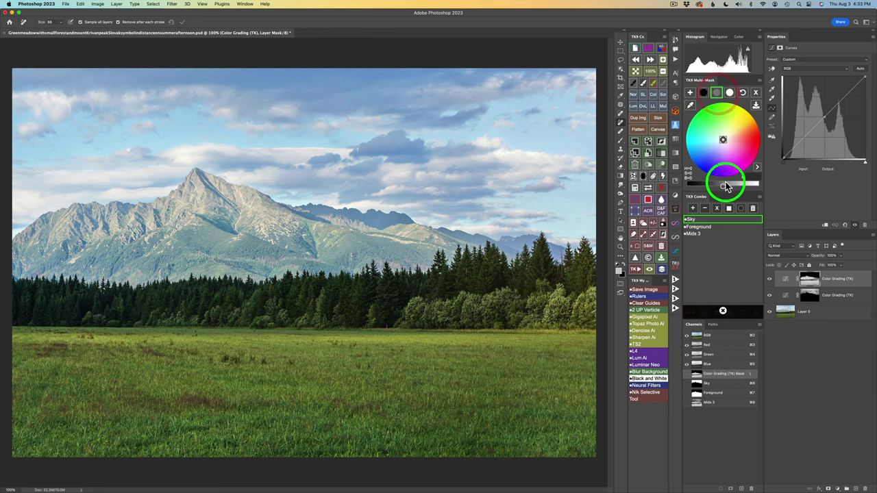
left_click_drag(734, 189, 708, 187)
left_click(706, 96)
left_click(718, 147)
left_click_drag(717, 147, 720, 150)
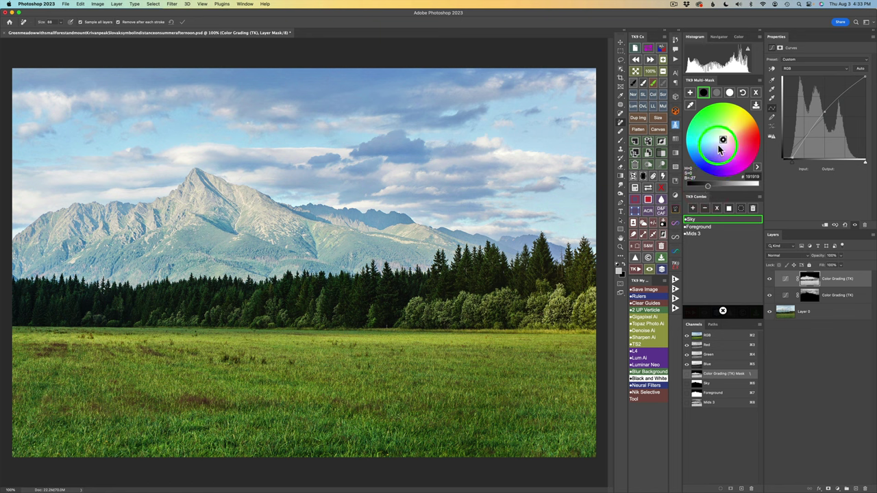
Step: Compare the image before and after by toggling the visibility of the foreground and sky Color Grading layers
left_click(783, 283)
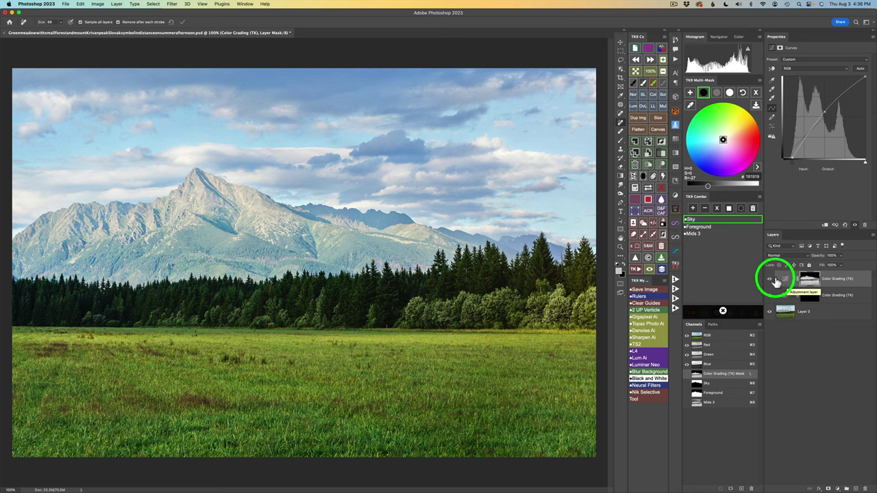
left_click(770, 280)
left_click(771, 280)
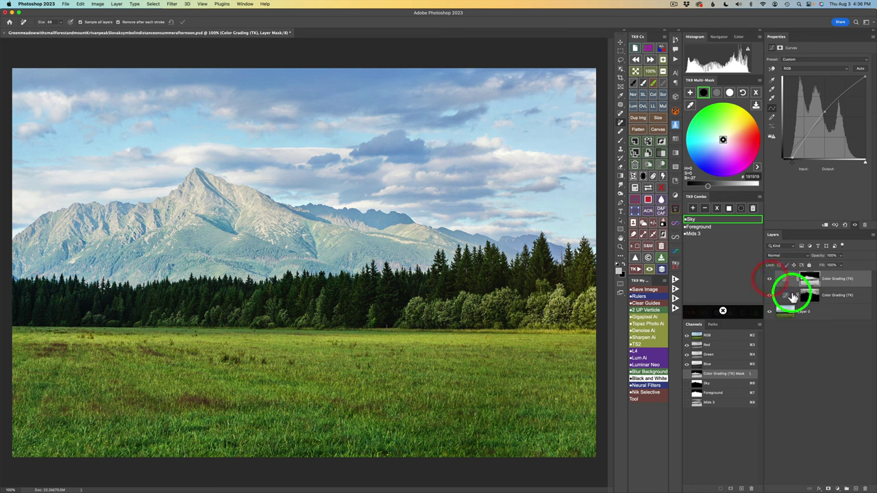
left_click(770, 296)
left_click(770, 295)
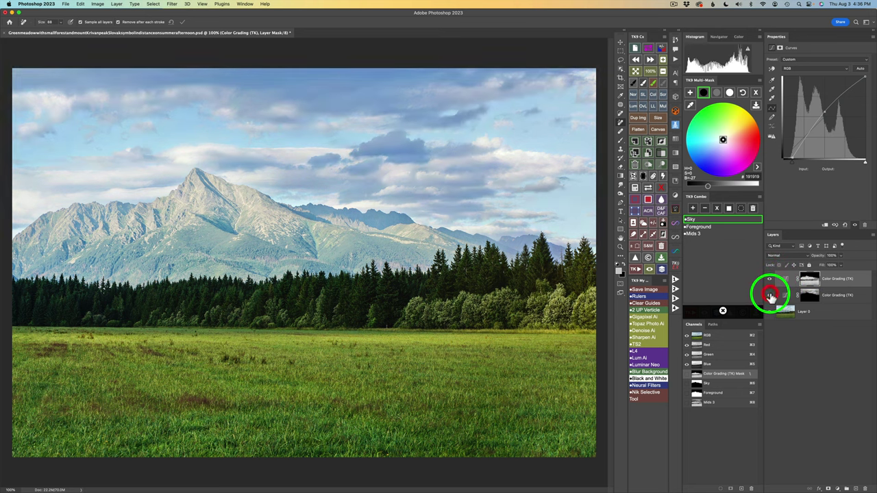
Step: Open the mask calculator and add a Color Grading layer with a Midtones 3 luminosity mask above the original photo
left_click(662, 268)
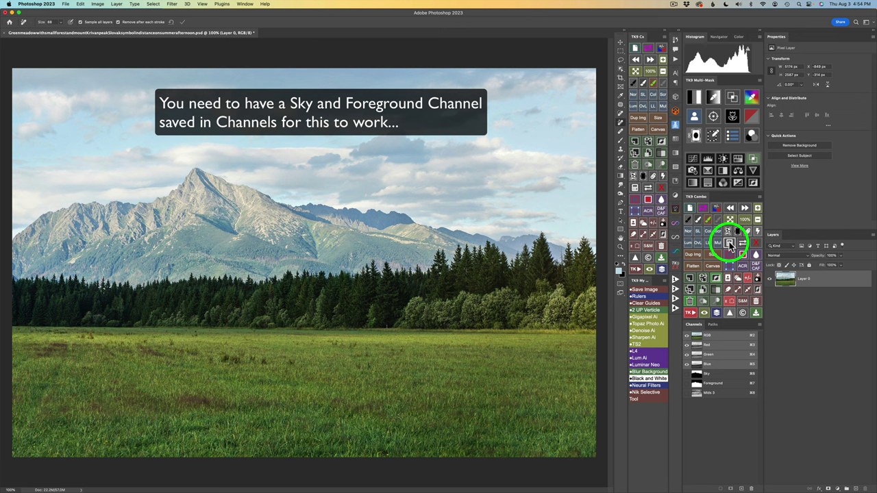
left_click(729, 242)
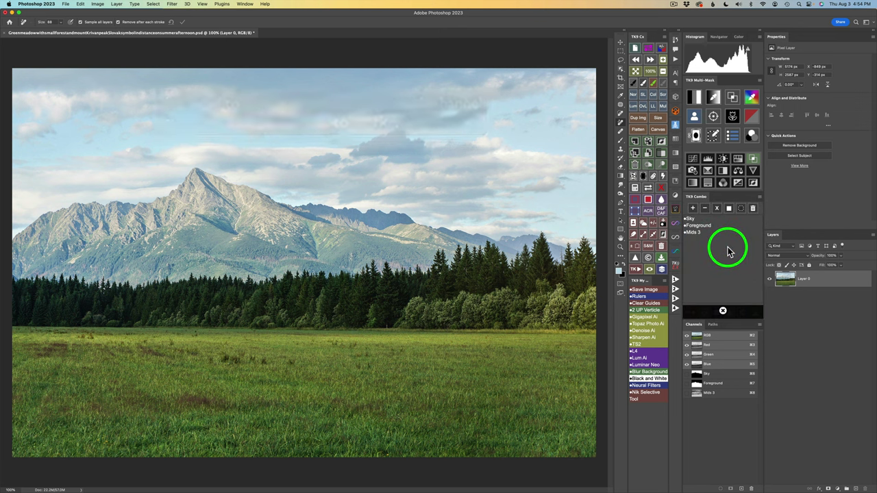
left_click(696, 98)
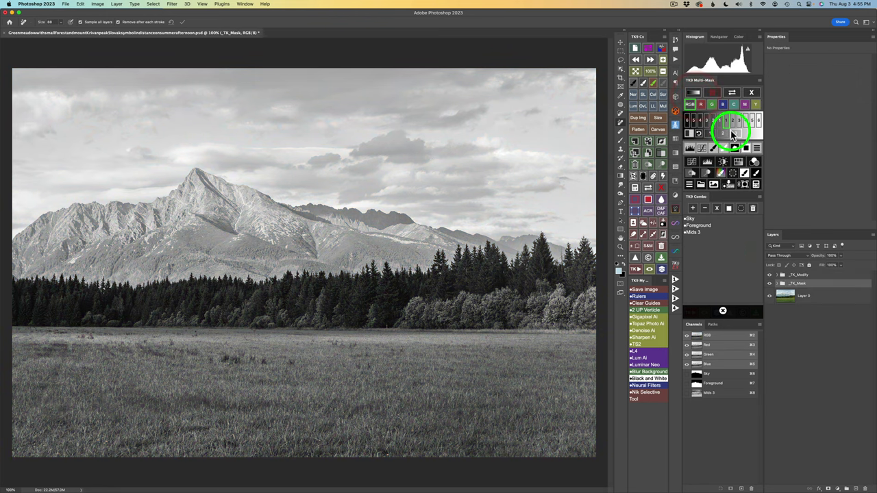
left_click(737, 133)
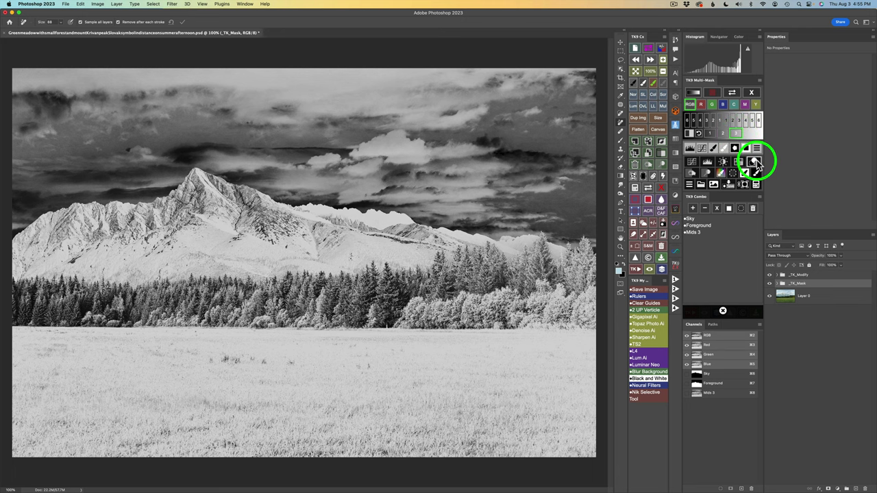
left_click(756, 162)
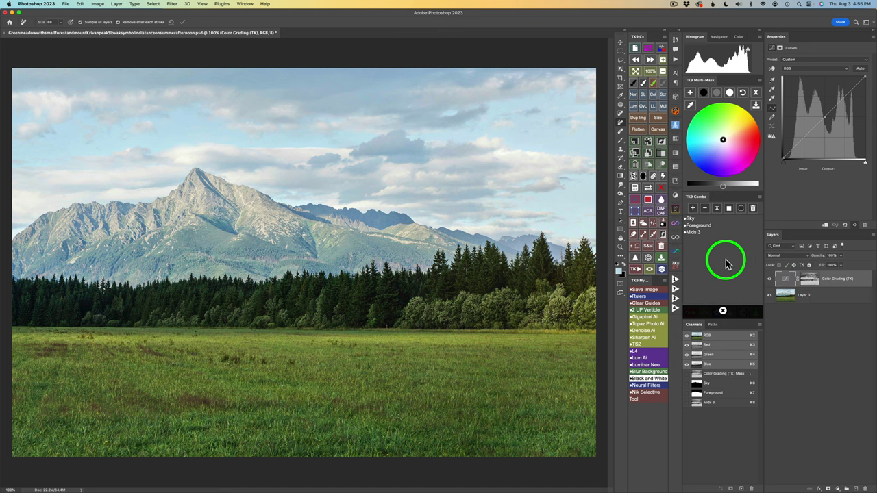
Step: Intersect the Color Grading layer's Midtones 3 mask with the saved Sky mask
left_click(695, 220)
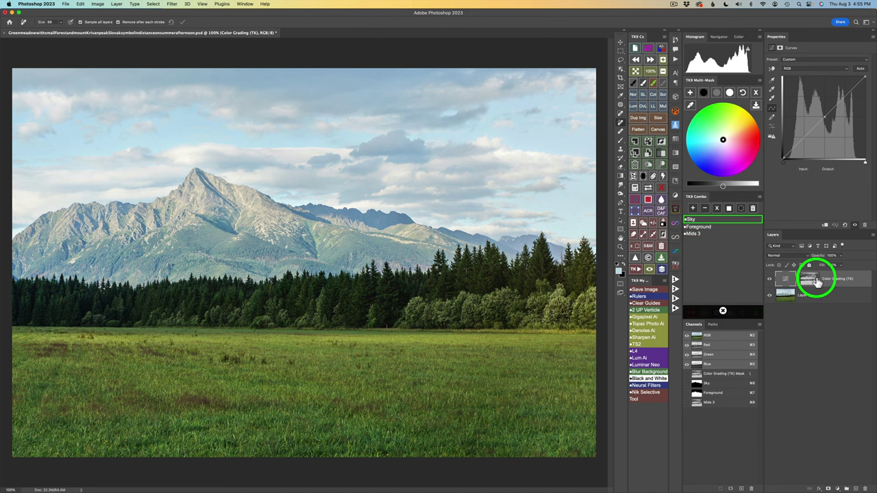
left_click_drag(816, 282, 709, 211)
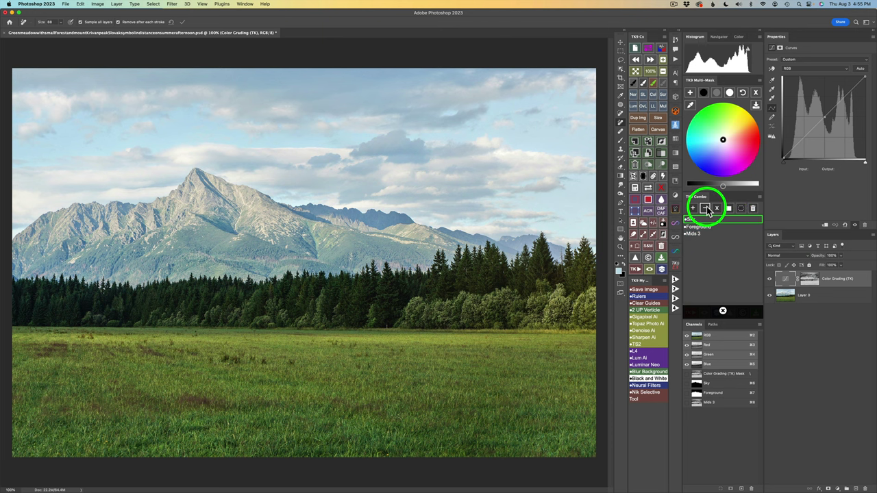
left_click(718, 207)
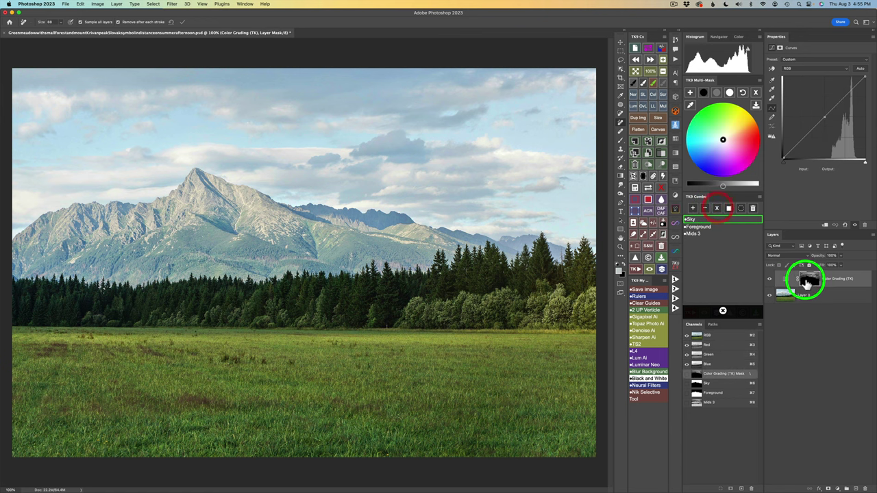
left_click(807, 282)
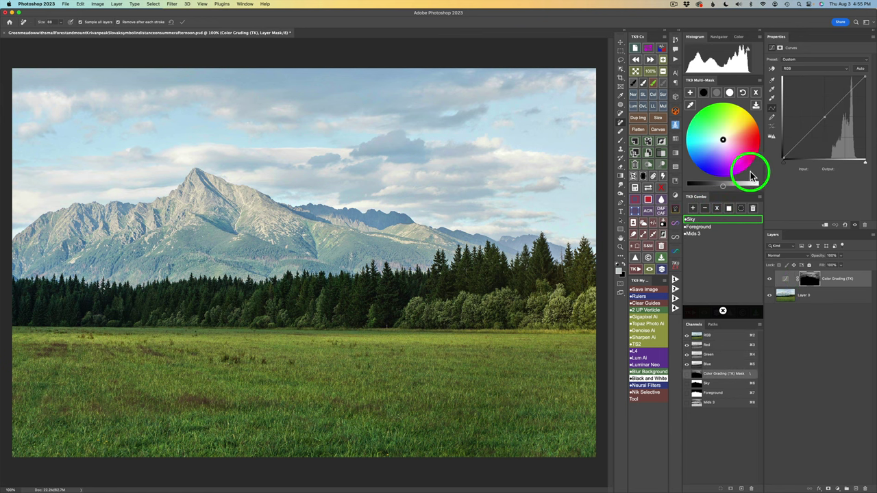
Step: Darken the sky layer's midtones to brightness -40, tint them blue with hue 227 and saturation 57, and close the color grading controls
left_click(717, 94)
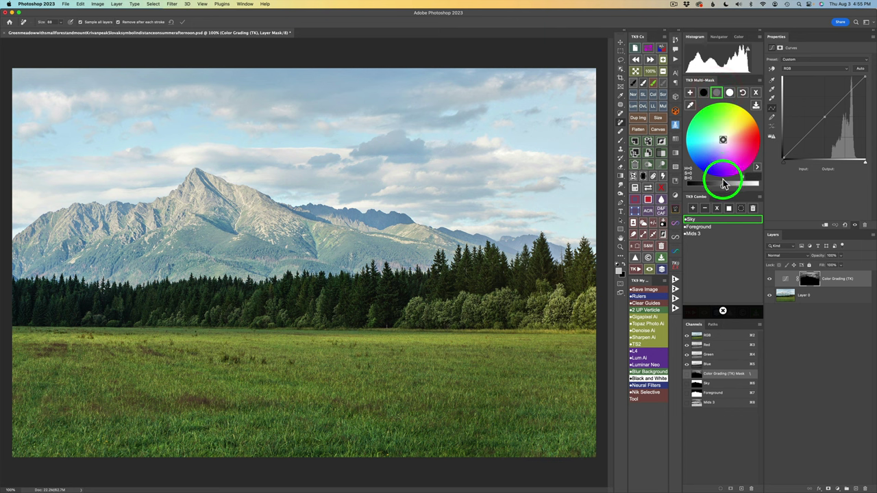
left_click_drag(723, 190, 709, 158)
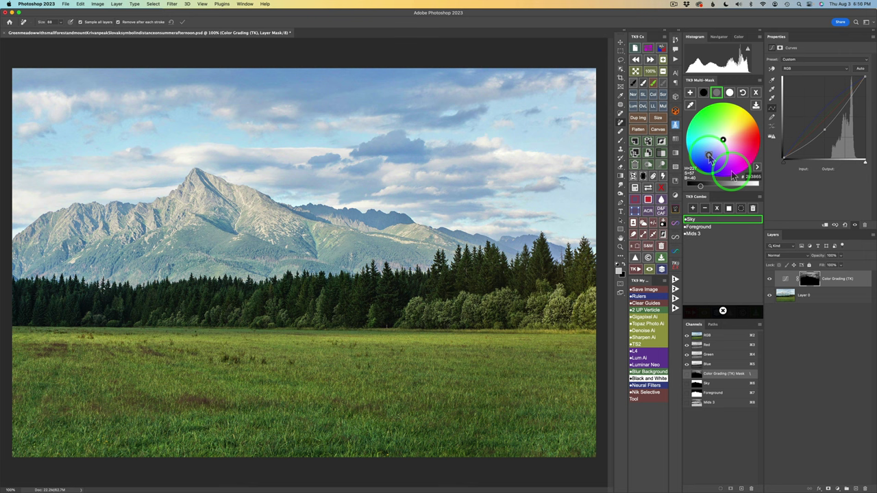
left_click_drag(729, 160, 731, 127)
left_click(756, 93)
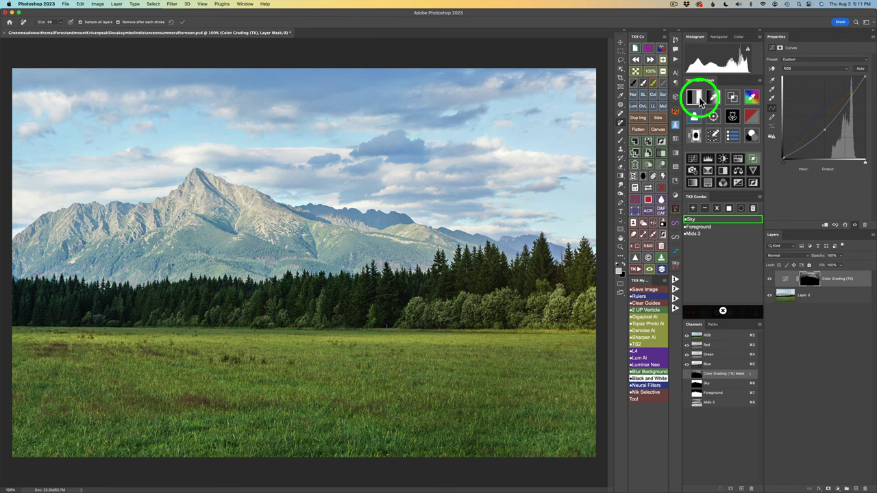
Step: Add a second Color Grading layer above the sky layer with a Midtones 3 luminosity mask
left_click(694, 96)
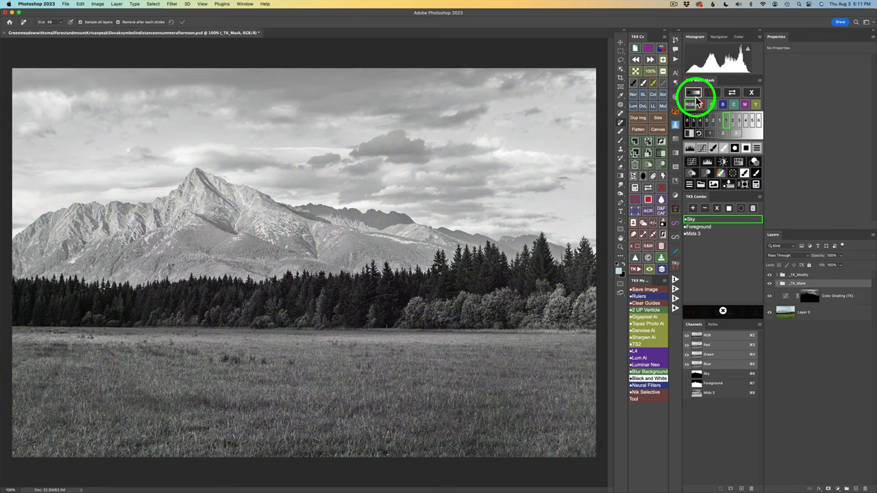
left_click(736, 134)
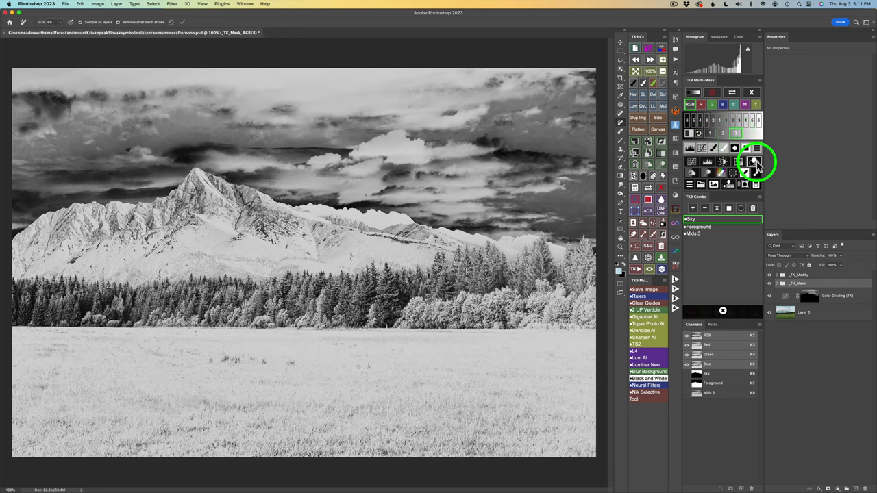
left_click(754, 162)
Step: Subtract the Sky mask from the second Color Grading layer's Midtones 3 mask to limit it to the foreground
left_click(713, 227)
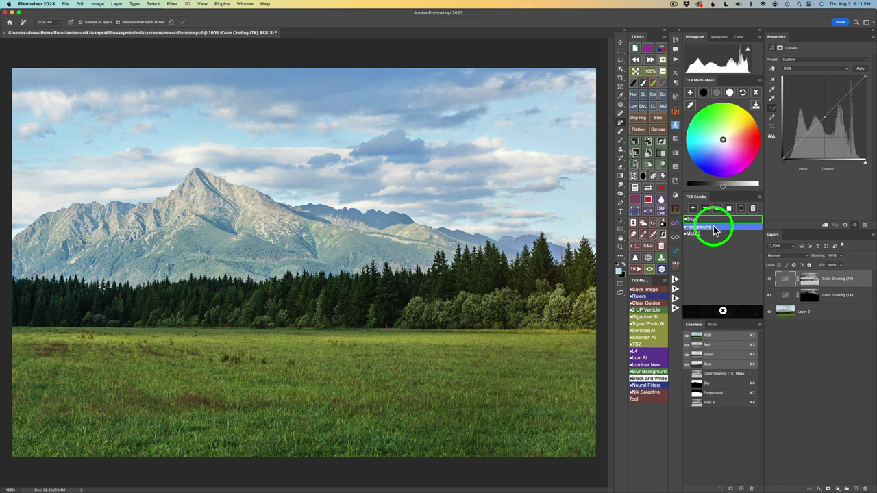
left_click_drag(715, 230, 707, 225)
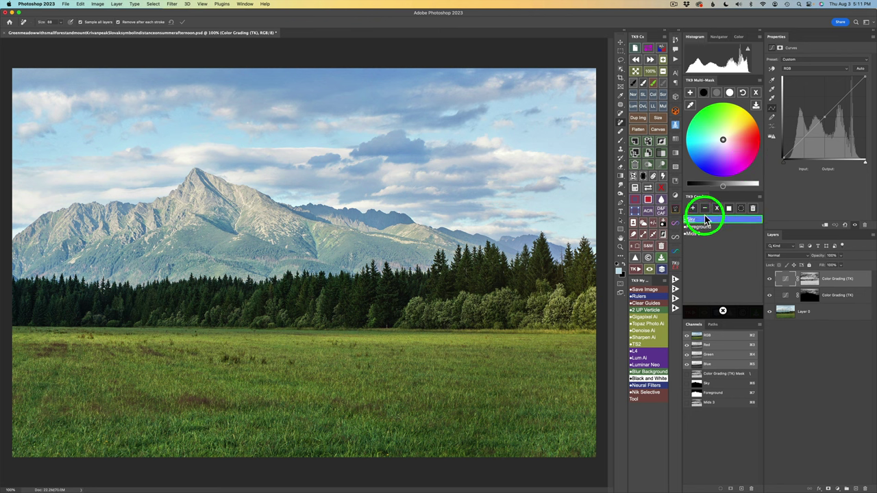
left_click(709, 212)
left_click(706, 220)
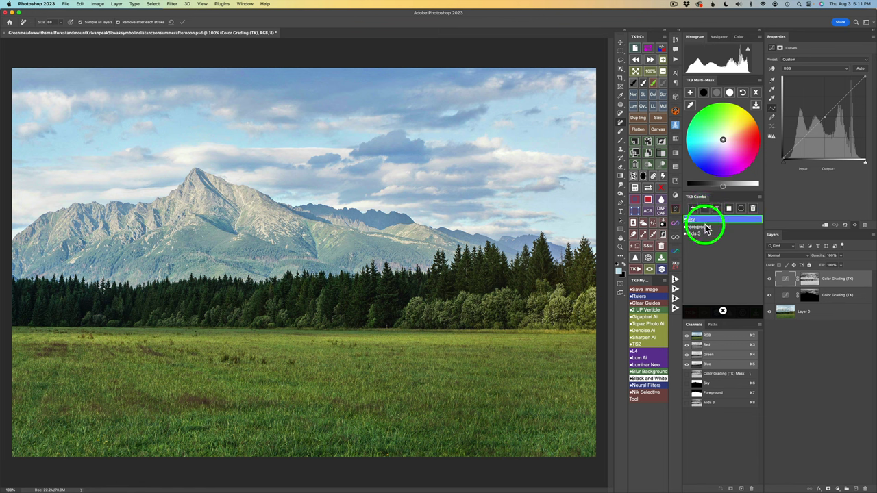
left_click(718, 211)
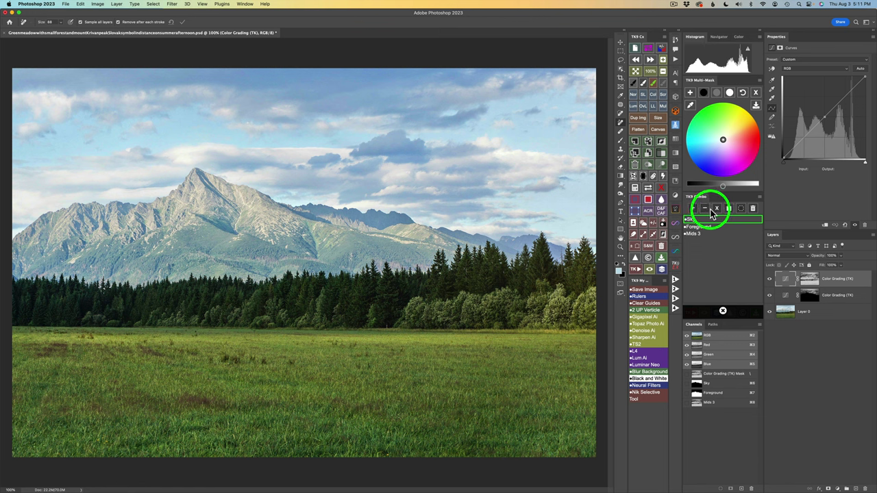
left_click(701, 220)
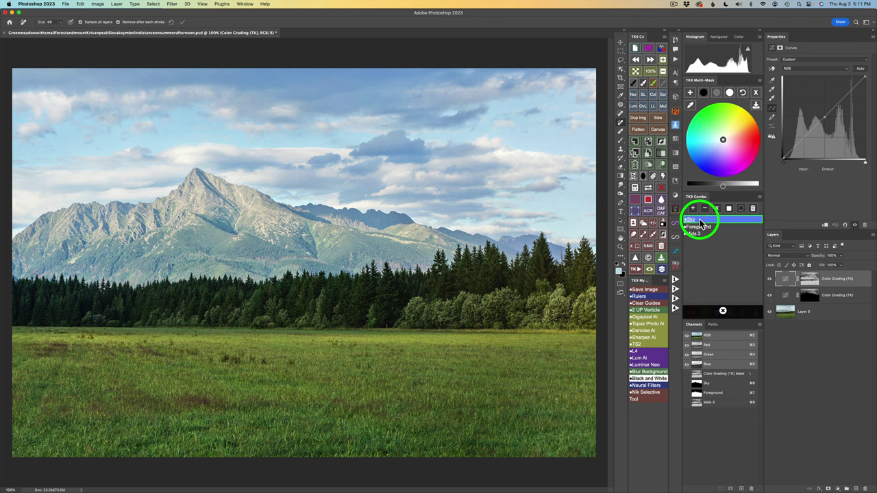
left_click(706, 209)
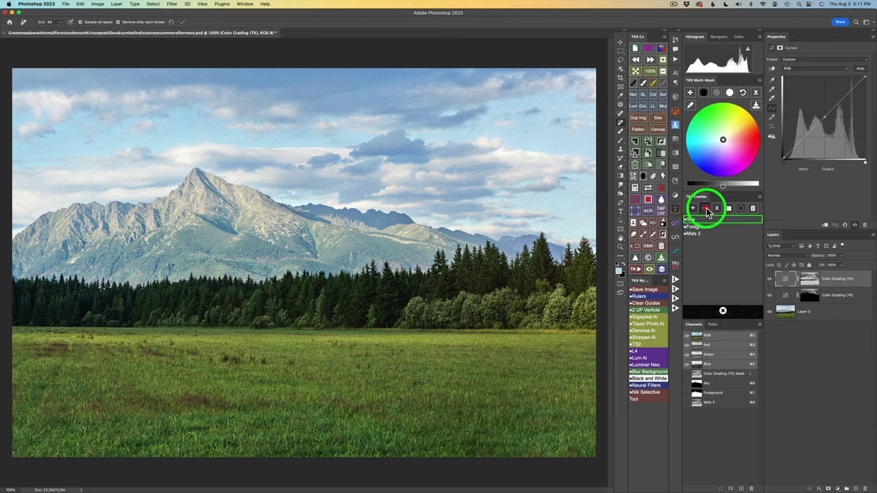
left_click(808, 276)
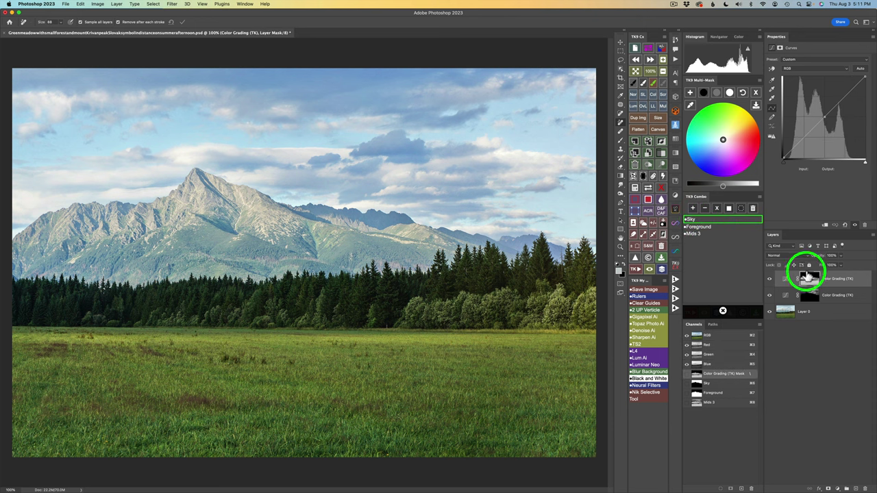
Step: Raise the foreground layer's midtones to brightness 14 and darken its shadows to brightness -24
left_click(725, 96)
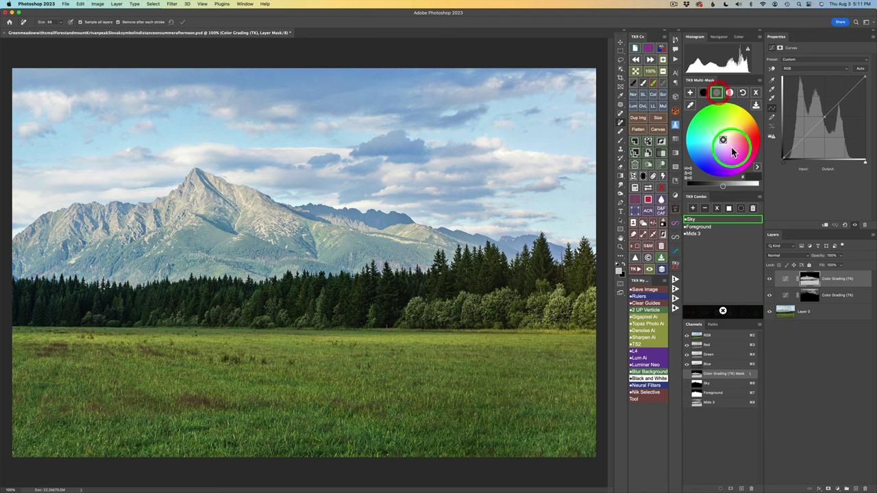
left_click_drag(724, 186, 703, 184)
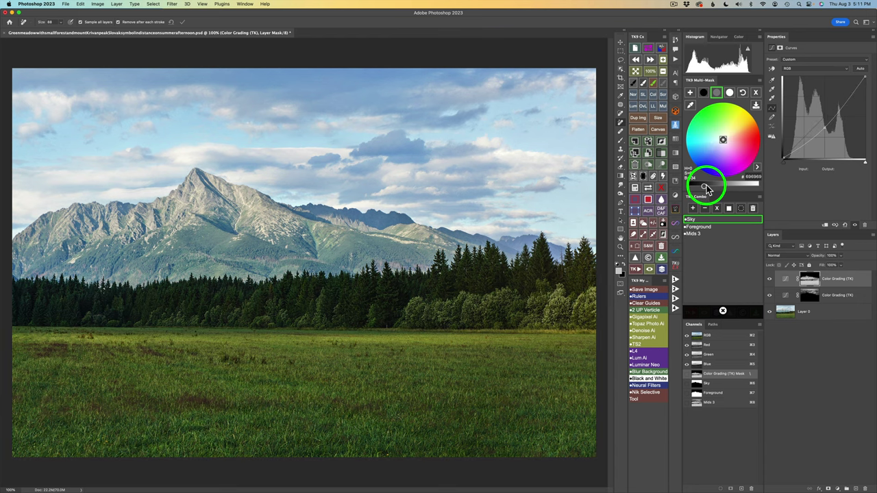
left_click_drag(705, 186, 734, 187)
left_click(704, 93)
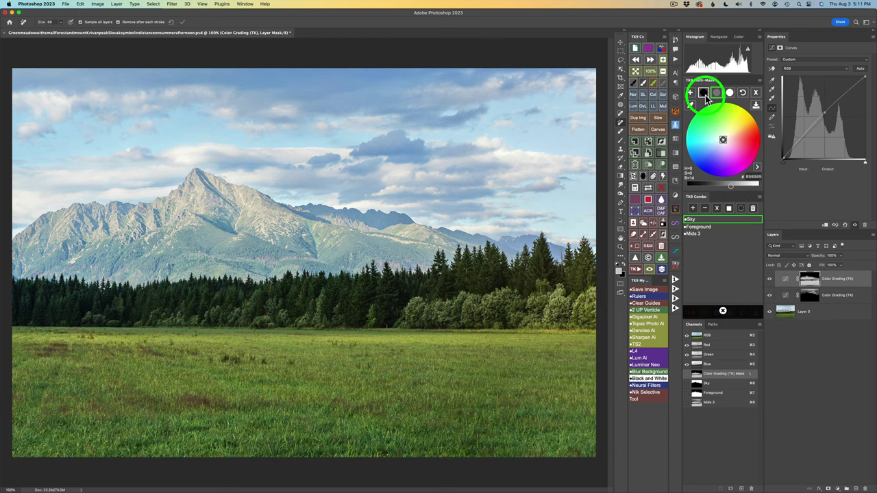
left_click(725, 188)
left_click_drag(725, 189, 708, 186)
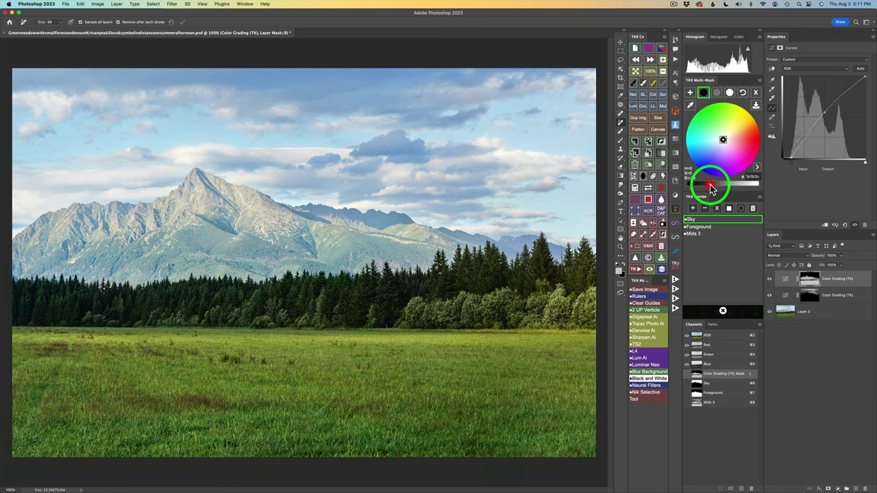
Step: Tint the foreground layer's midtones yellow-green with hue 77 and saturation 41
left_click(725, 98)
left_click(723, 100)
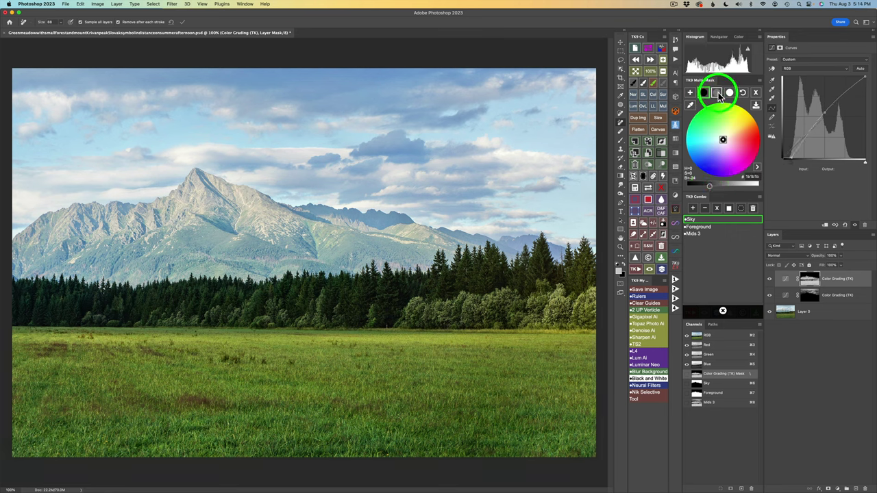
left_click(717, 93)
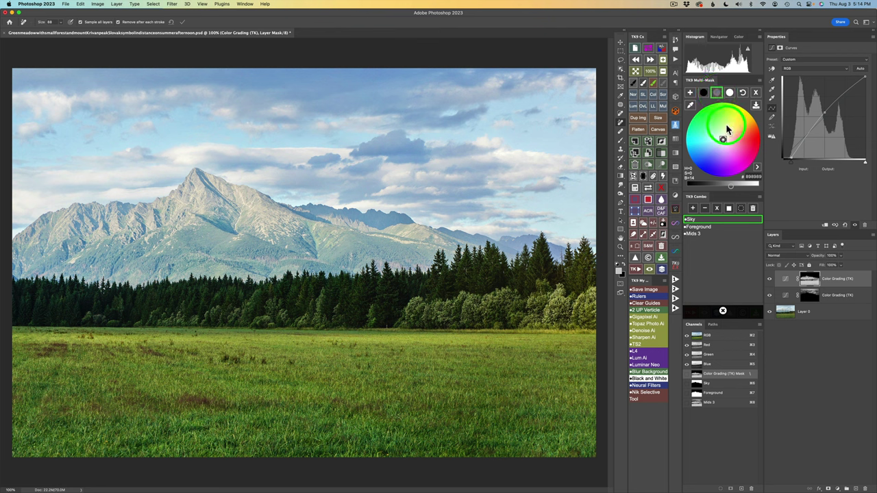
left_click(727, 124)
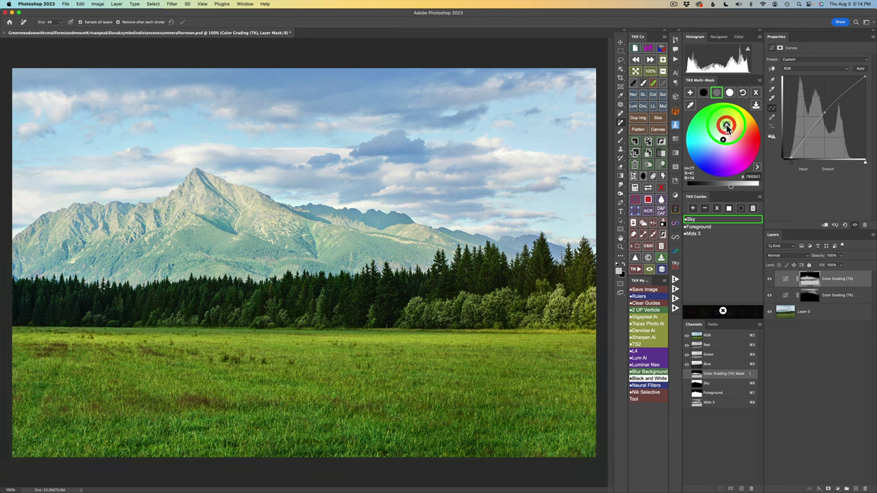
Step: Toggle the visibility of the two Color Grading layers to compare the image before and after grading
left_click(770, 280)
left_click(771, 280)
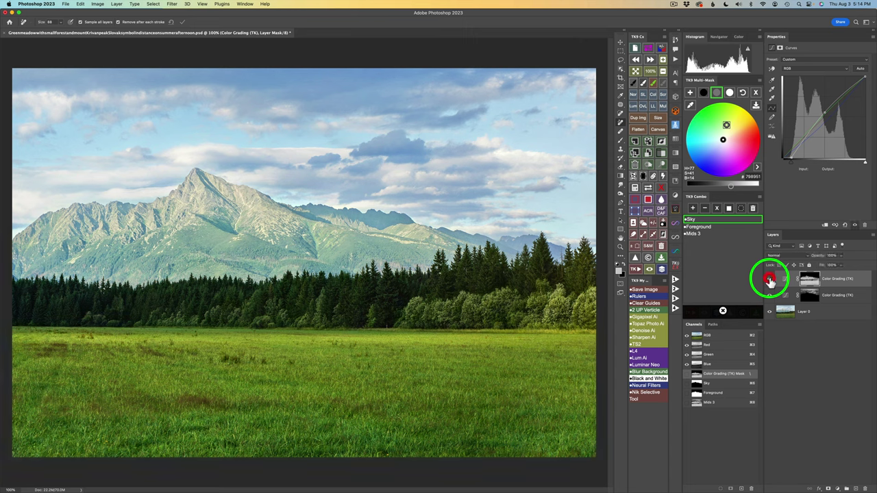
left_click(770, 280)
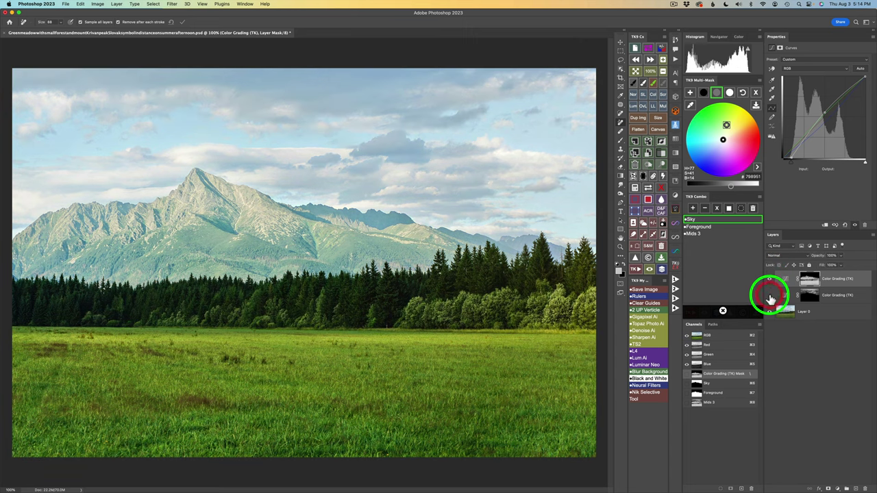
left_click(769, 281)
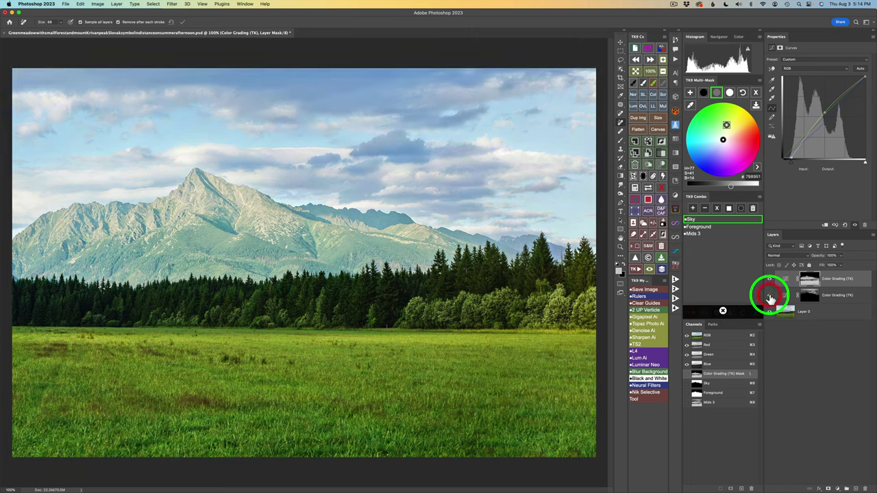
left_click(662, 268)
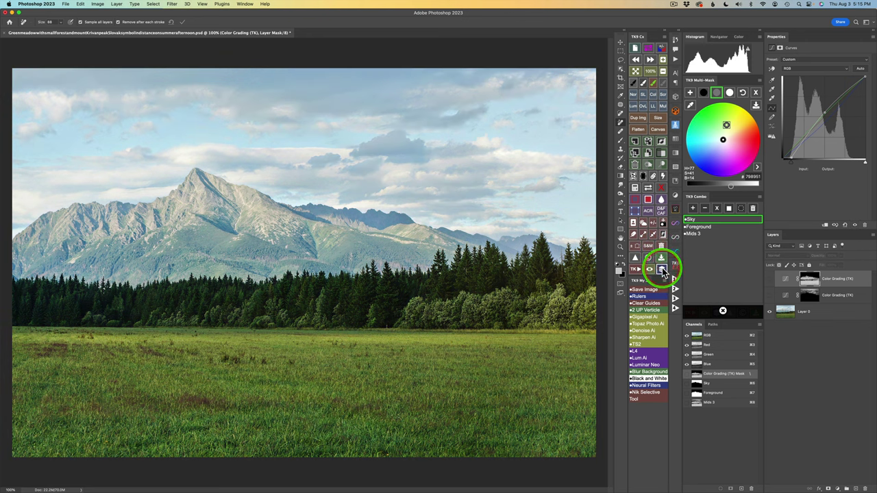
left_click(662, 268)
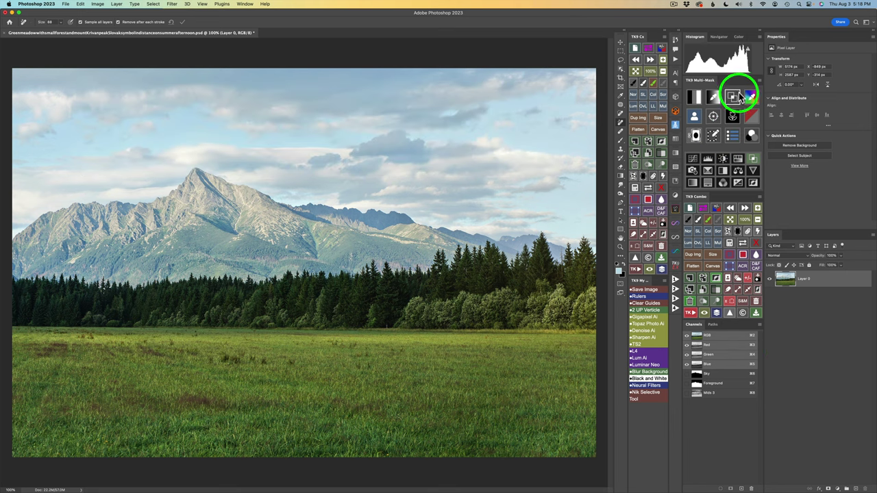
Step: Add a Color Grading layer above Layer 0 with a Midtones 3 luminosity mask
left_click(733, 97)
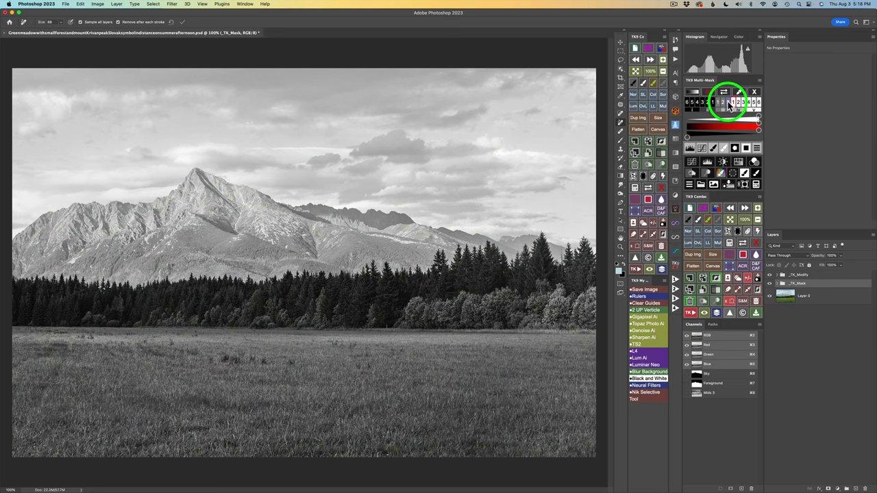
left_click(731, 103)
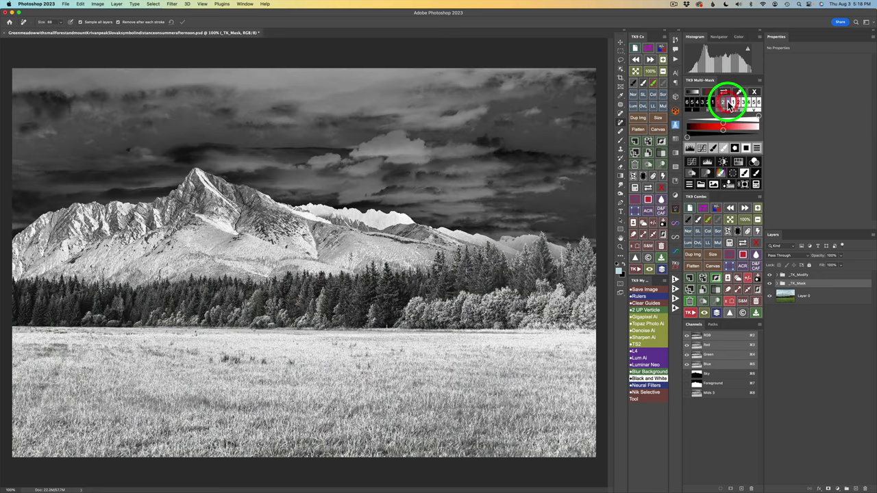
left_click(755, 162)
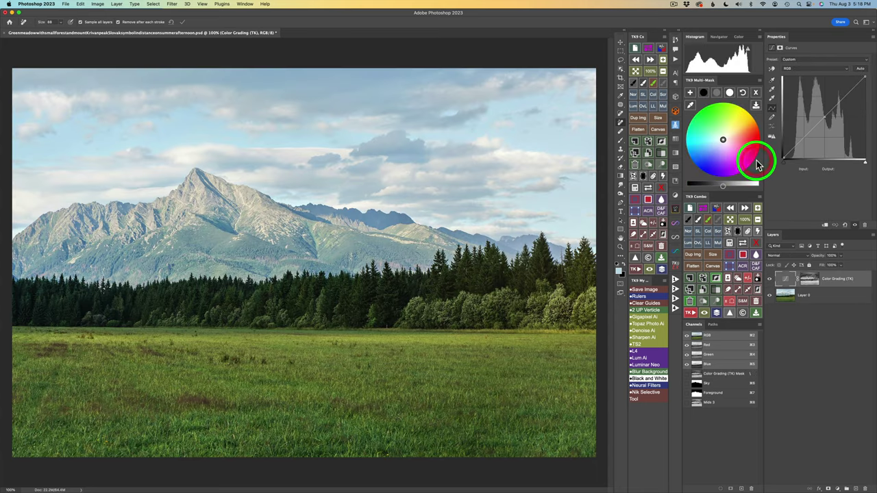
Step: Intersect the new Color Grading layer's Midtones 3 mask with the saved Sky mask to limit it to the sky
left_click(730, 243)
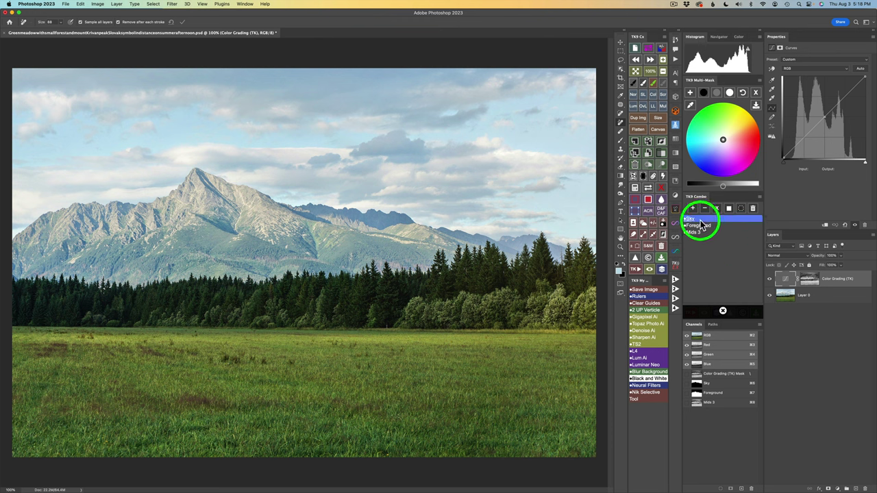
left_click(698, 220)
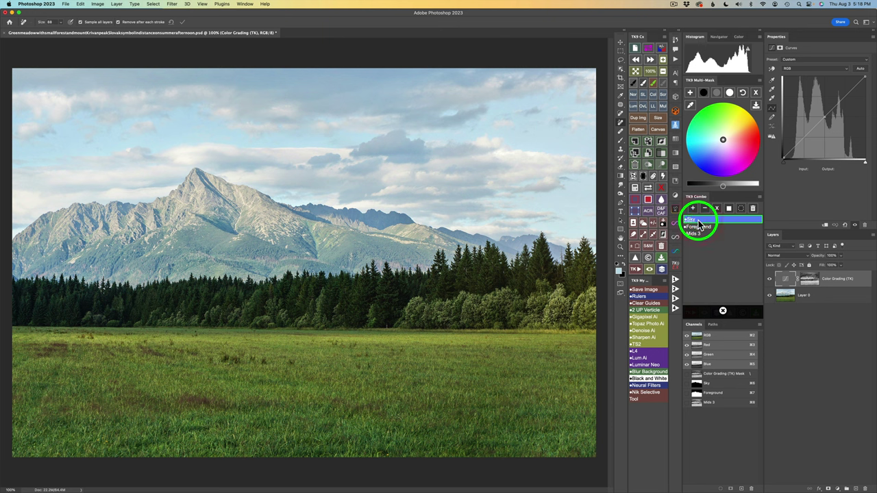
left_click(717, 209)
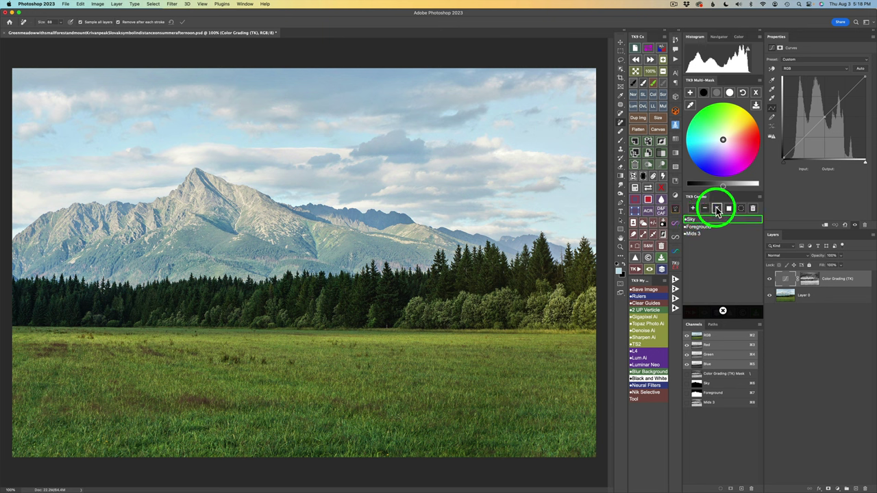
left_click(697, 220)
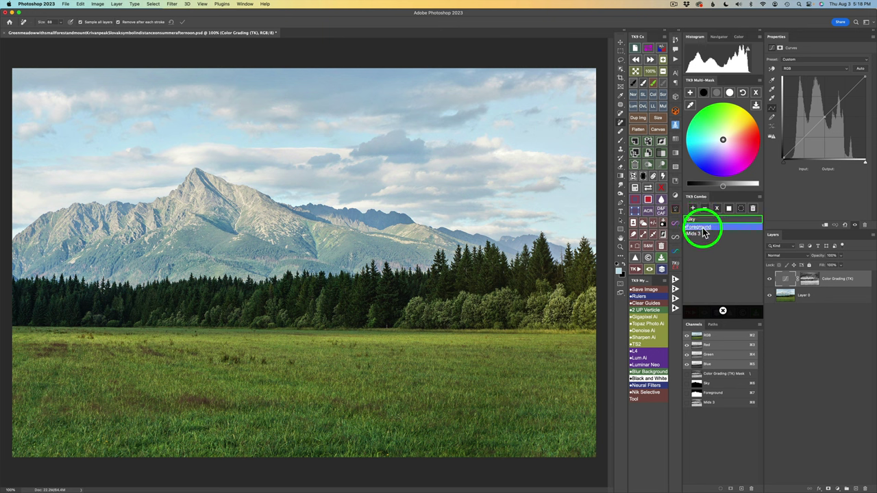
left_click(708, 211)
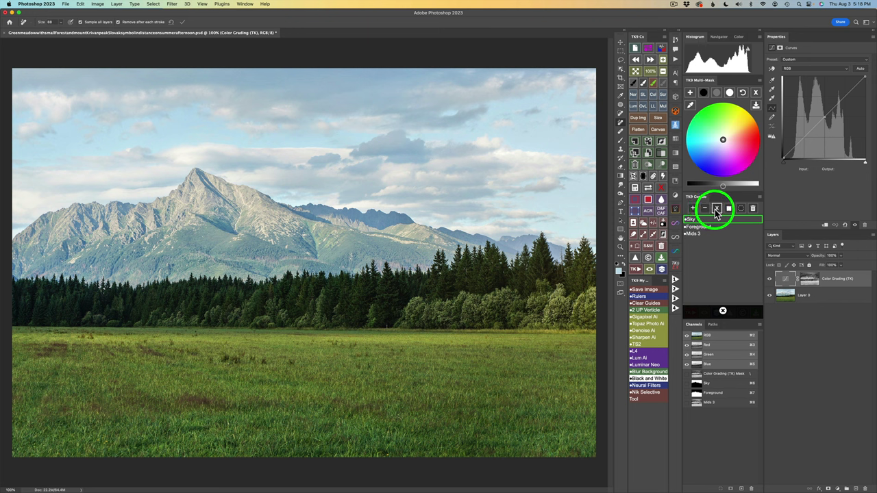
left_click(699, 219)
left_click(716, 210)
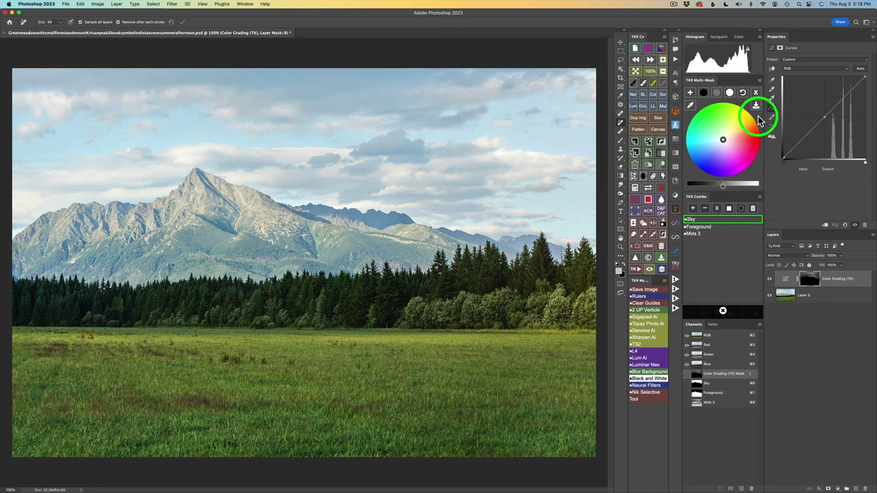
Step: Darken the sky layer's midtones to brightness -40 and close the color grading controls
left_click(717, 94)
left_click_drag(723, 185, 704, 186)
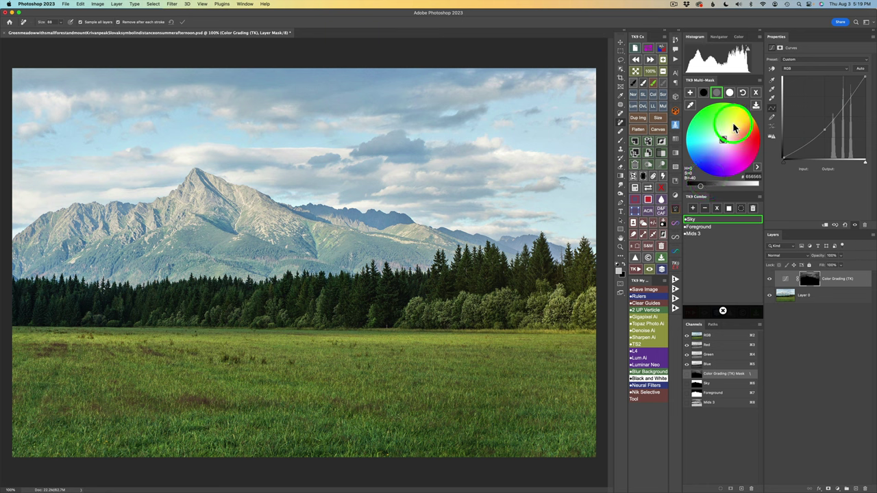
left_click(756, 93)
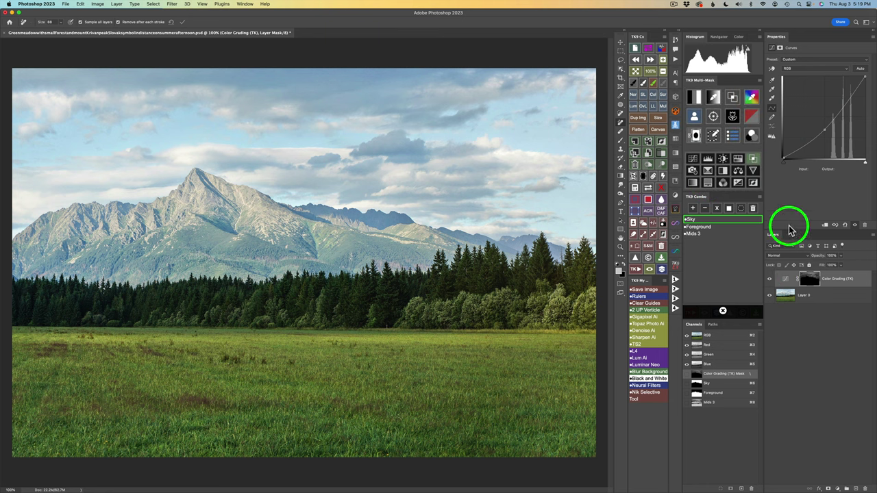
Step: Add a second Color Grading layer above the sky layer with a Midtones 3 luminosity mask
left_click(733, 98)
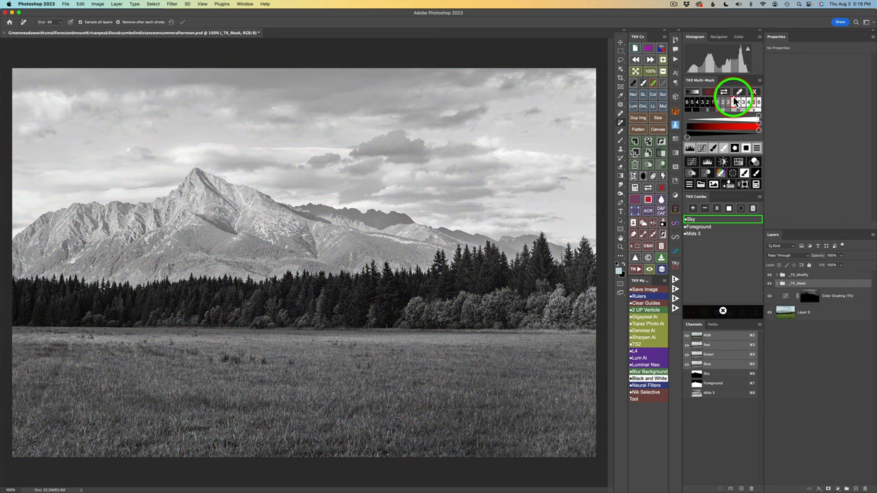
left_click(730, 103)
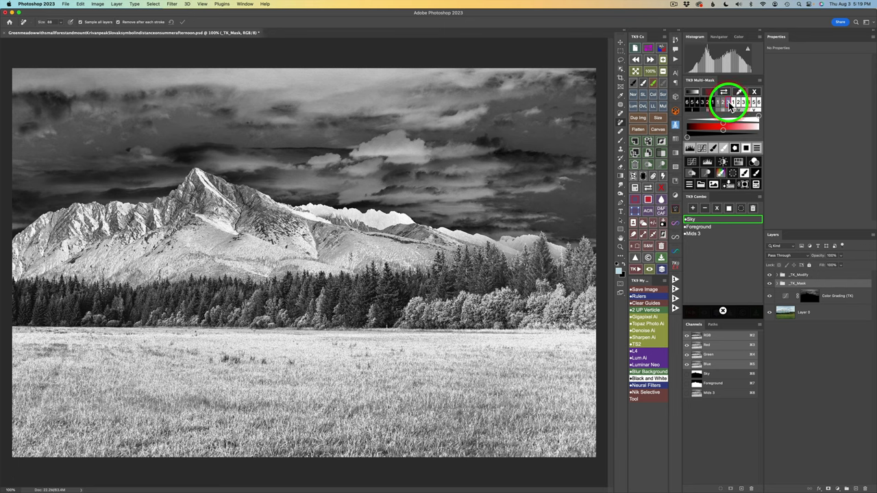
left_click(754, 162)
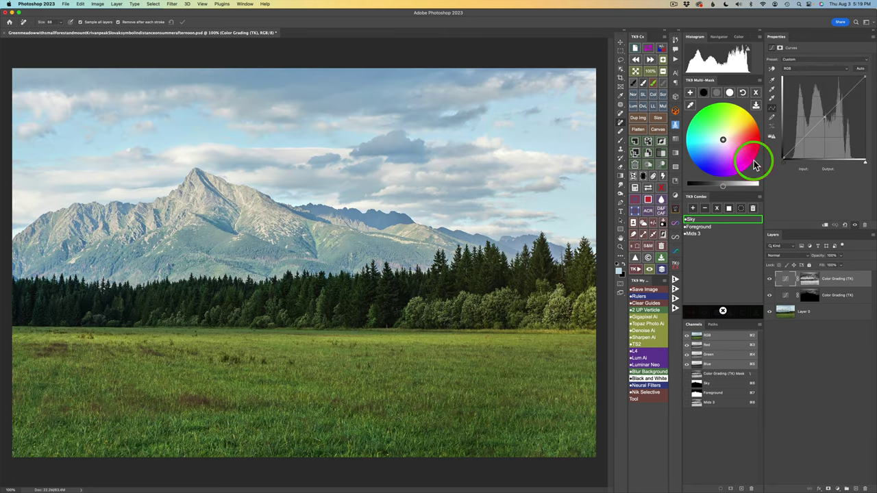
Step: Subtract the saved Sky mask from the second Color Grading layer's mask to limit it to the foreground
left_click(711, 243)
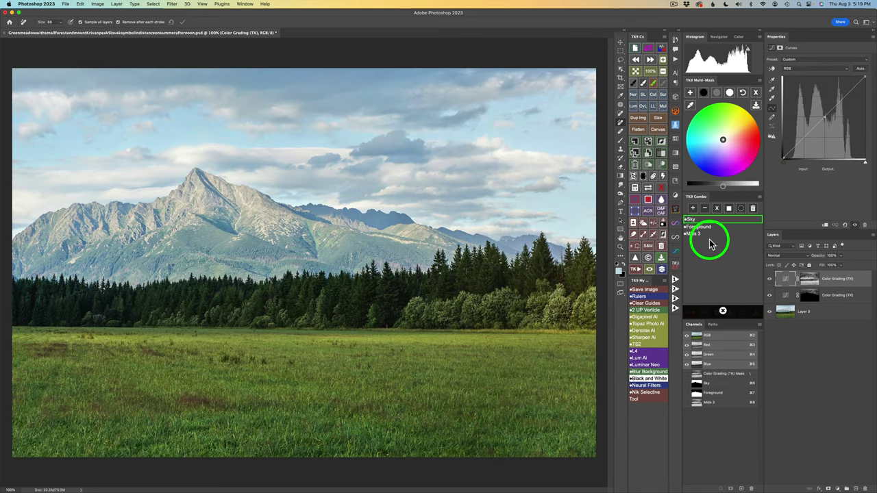
left_click(701, 220)
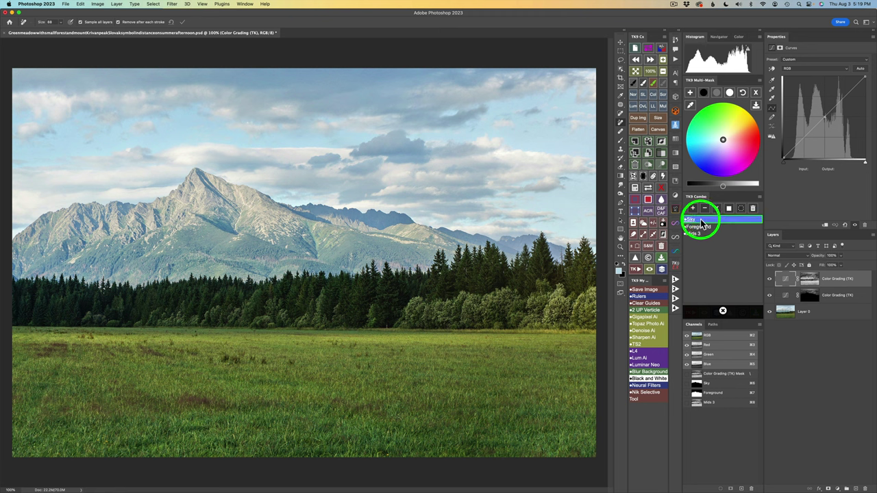
left_click(704, 208)
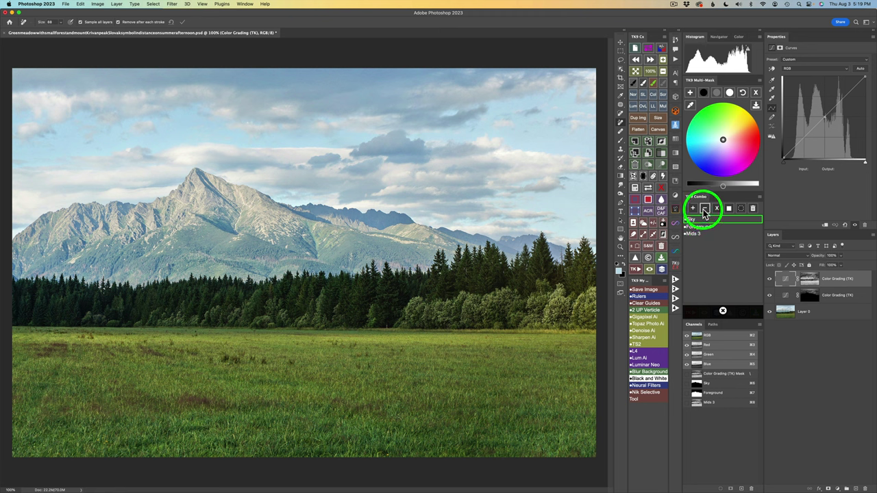
left_click(699, 227)
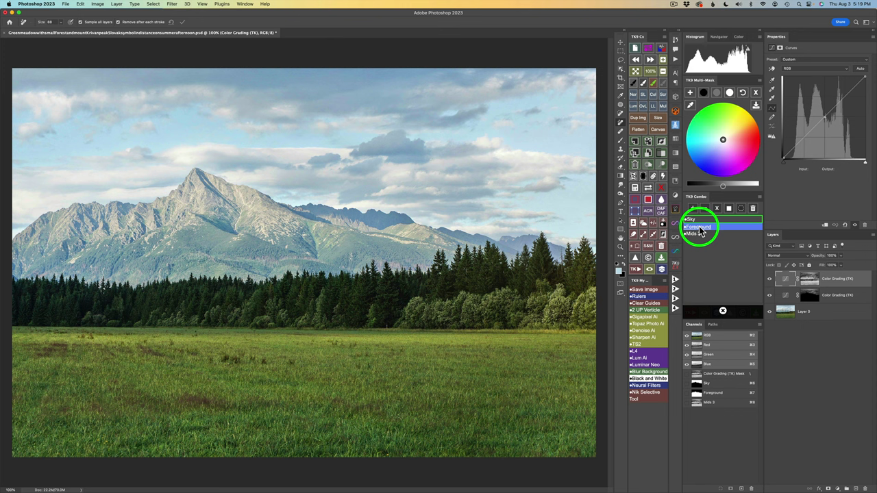
left_click(700, 221)
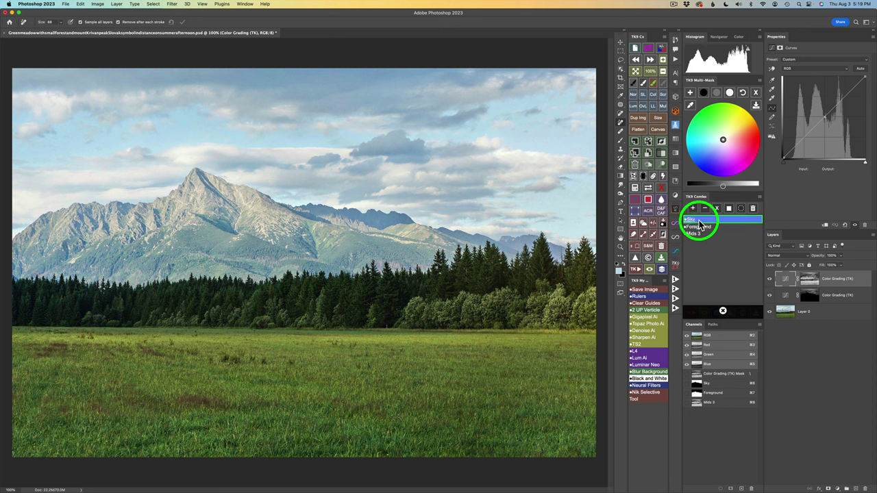
left_click(704, 208)
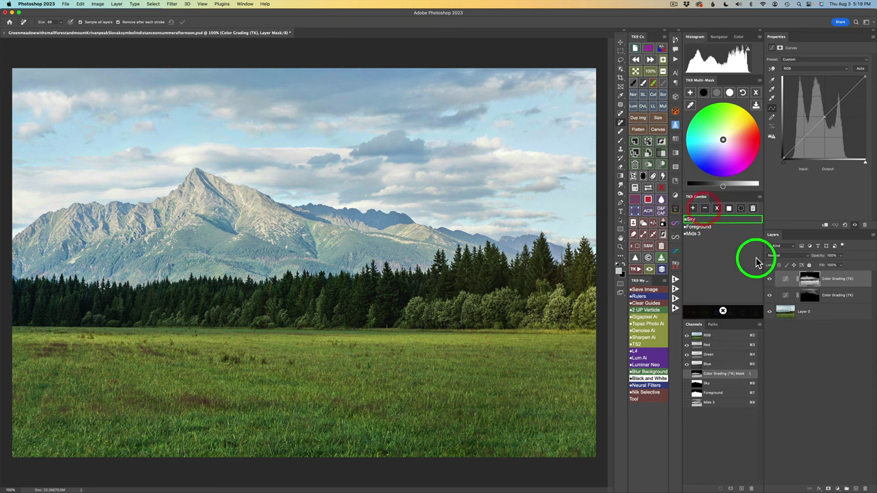
Step: Brighten the foreground layer's midtones to about 23 and darken its shadows to brightness -24
left_click(718, 93)
left_click_drag(725, 186, 739, 188)
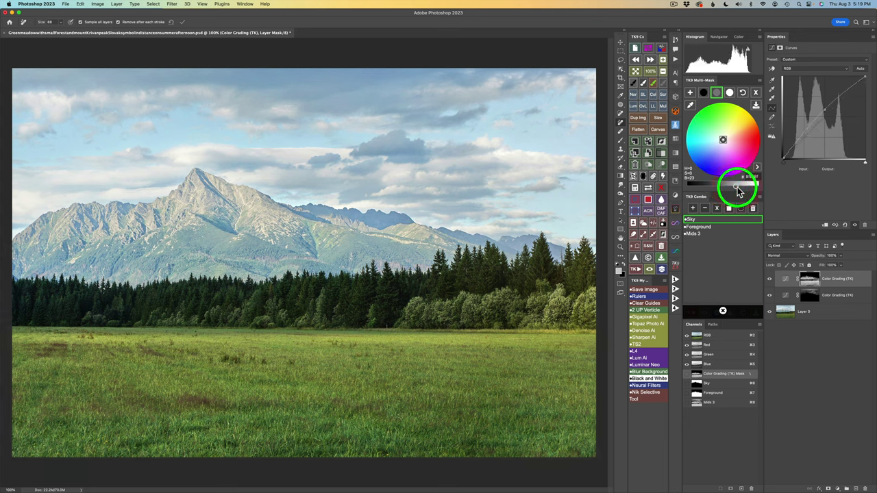
left_click(704, 93)
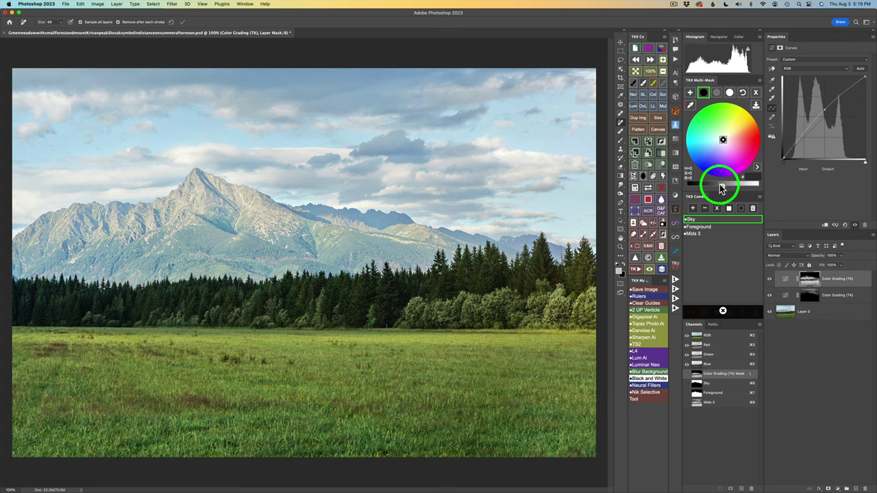
left_click_drag(722, 189, 710, 186)
left_click(727, 138)
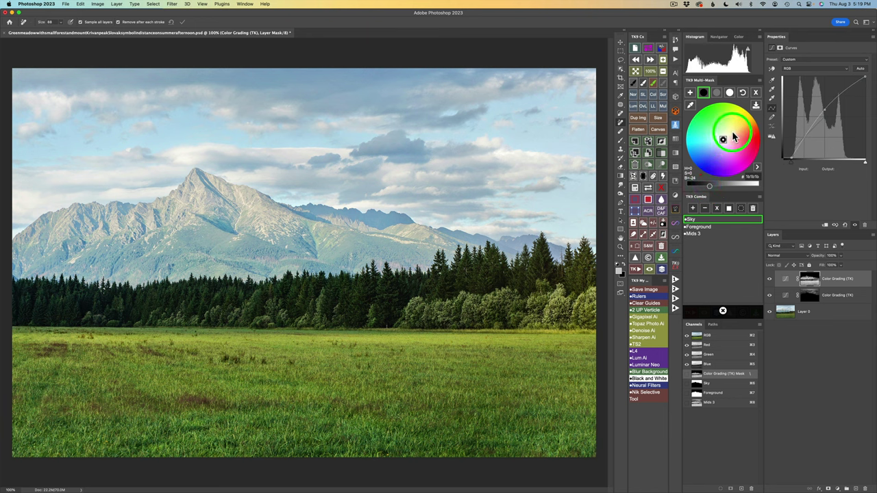
Step: Tint the foreground layer's midtones a warm orange, hue 38 and saturation 36
left_click(718, 93)
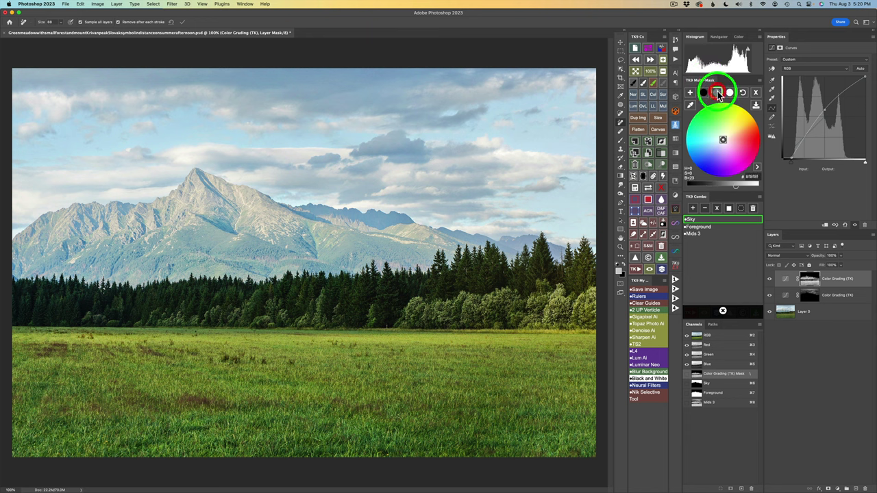
left_click(733, 132)
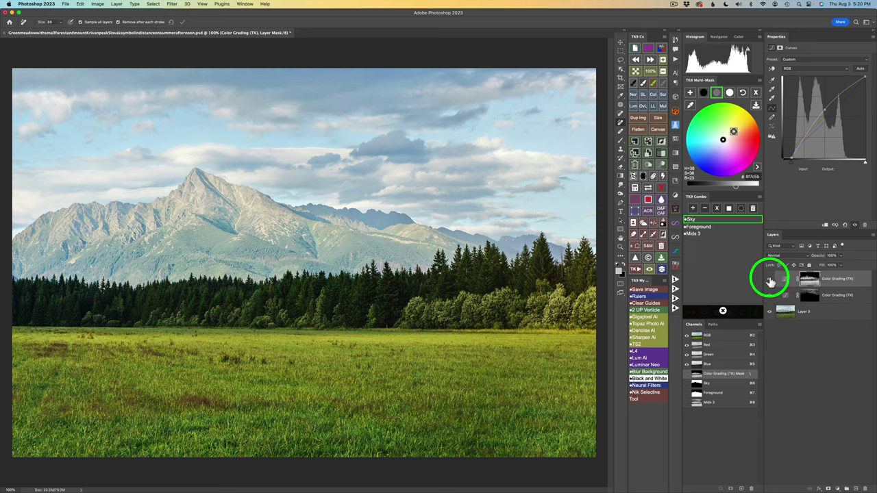
Step: Compare the image with and without the Color Grading adjustments, layer by layer and with both hidden together
left_click(769, 279)
left_click(769, 279)
left_click(769, 296)
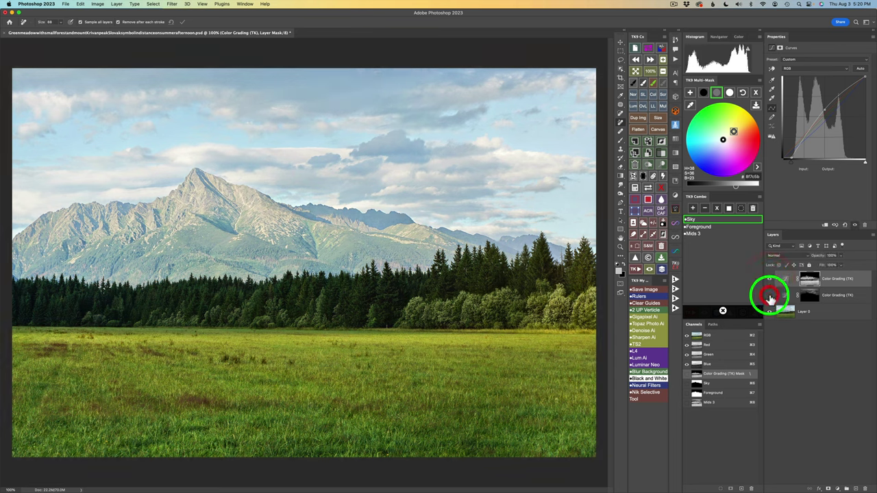
left_click(769, 295)
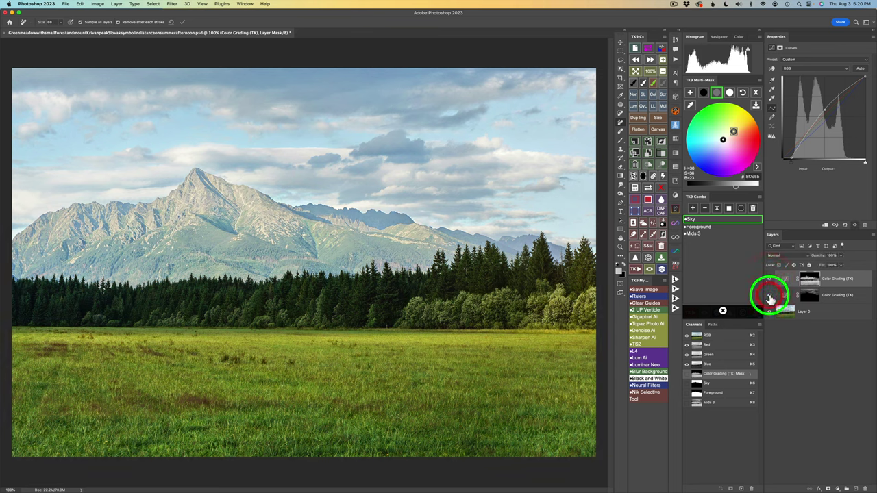
left_click(661, 268)
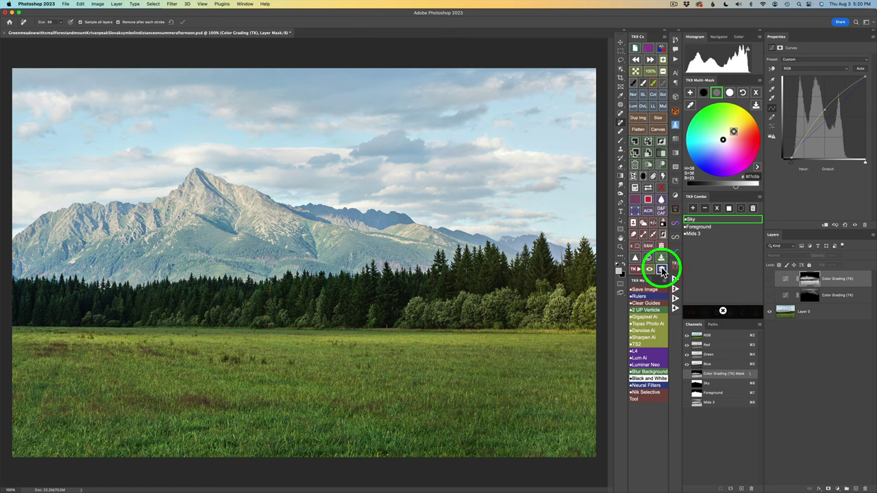
left_click(662, 269)
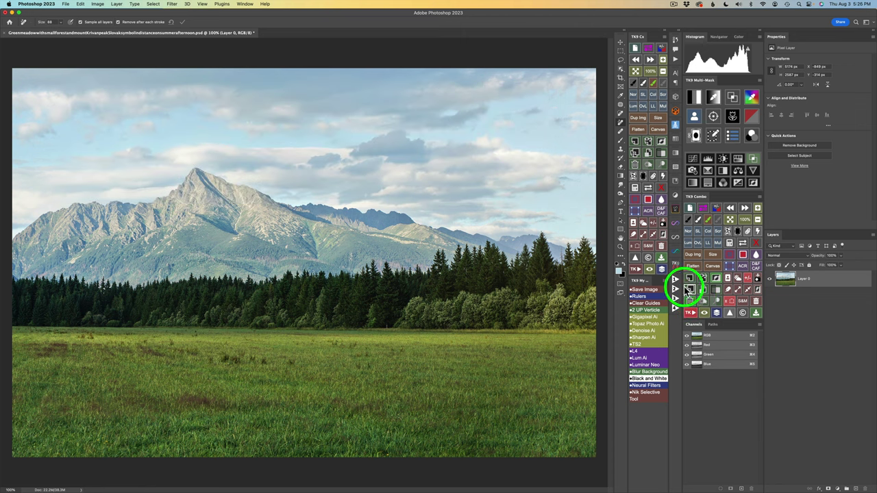
Step: Save selections of the sky and of the land below it as channels named Sky and Foreground
left_click(741, 278)
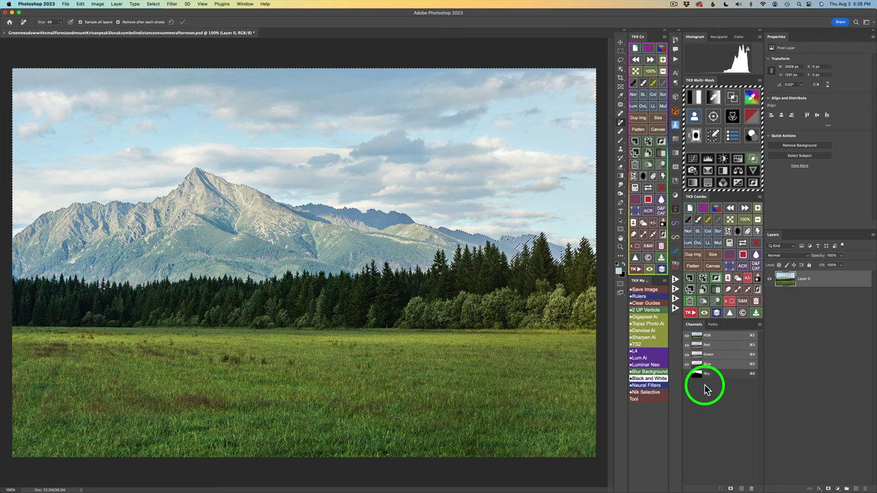
left_click(738, 279)
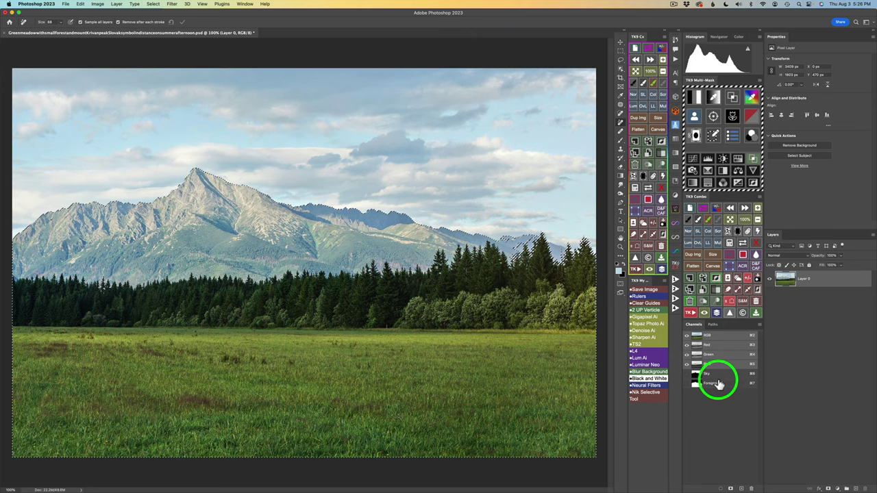
Step: Generate a Midtones 3 luminosity mask, save it as a channel named Mids3 and leave the mask preview
left_click(694, 98)
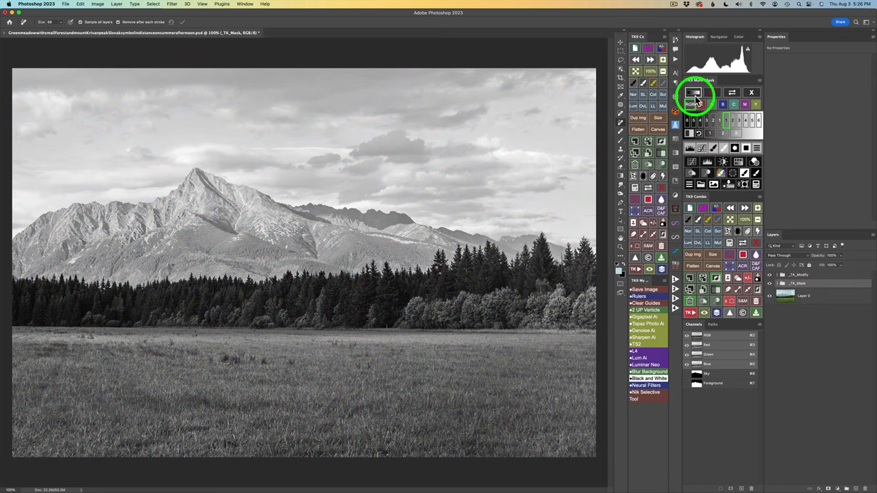
left_click(736, 130)
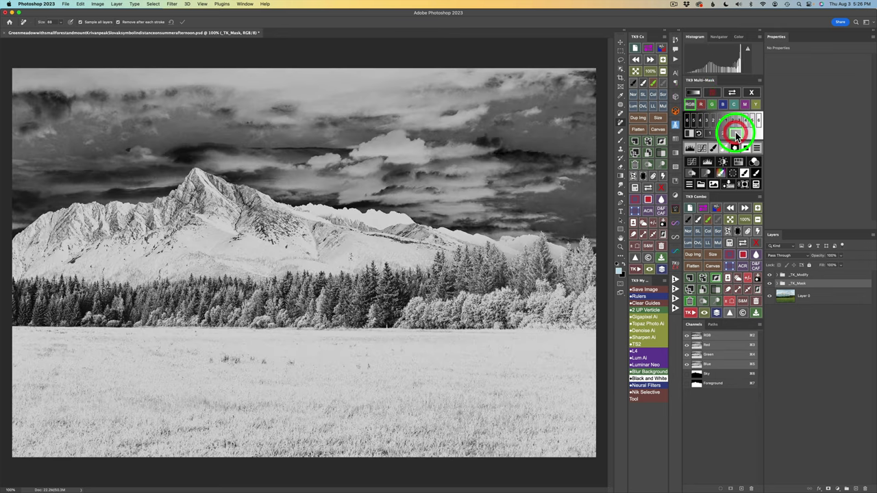
left_click(728, 184)
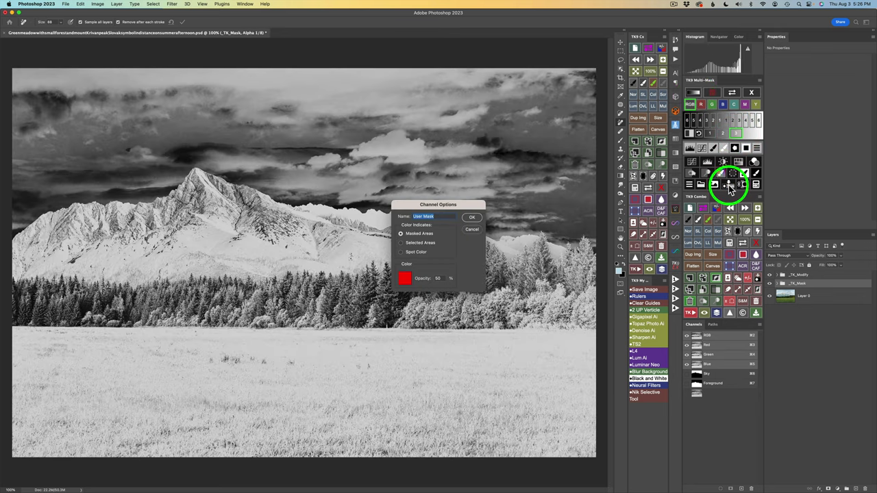
type("Mids3")
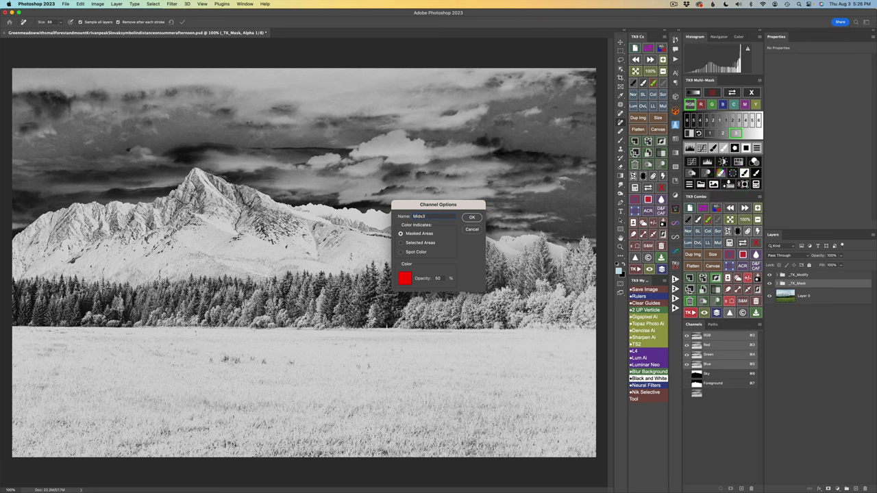
left_click(471, 218)
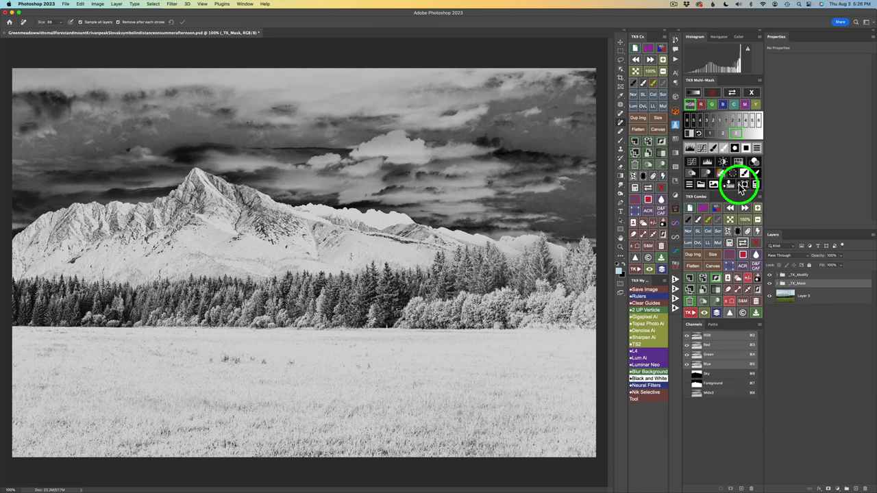
left_click(752, 92)
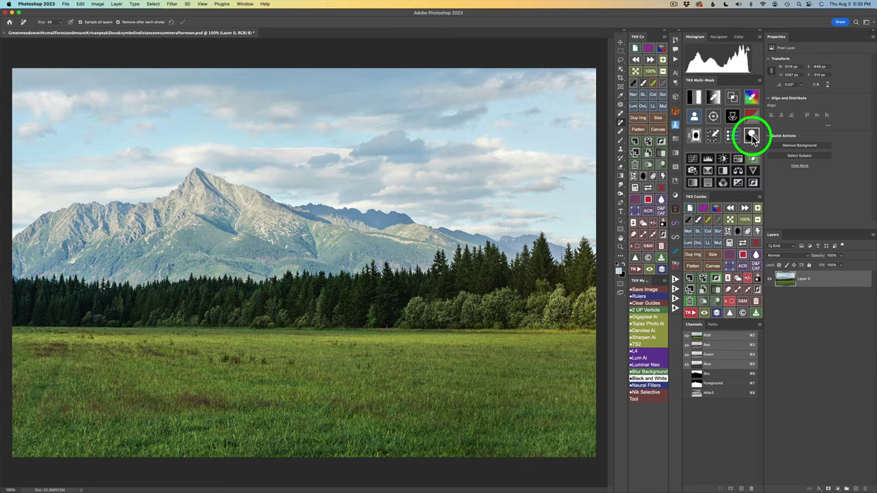
Step: Add a Color Grading layer above the photo and rename it Sky (TK)
left_click(752, 136)
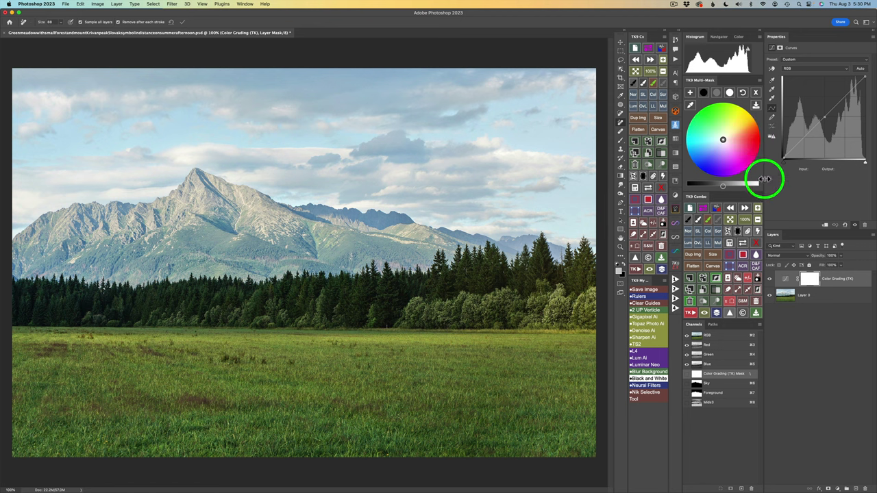
double_click(832, 280)
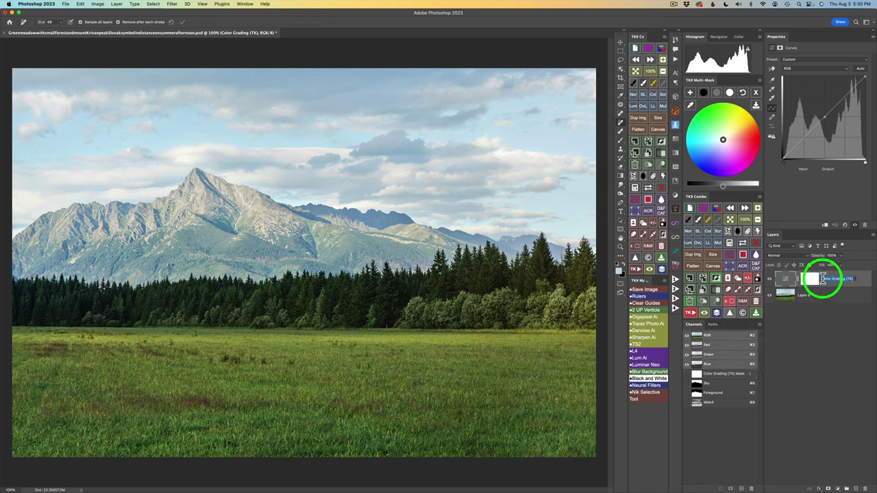
left_click(822, 279)
double_click(840, 278)
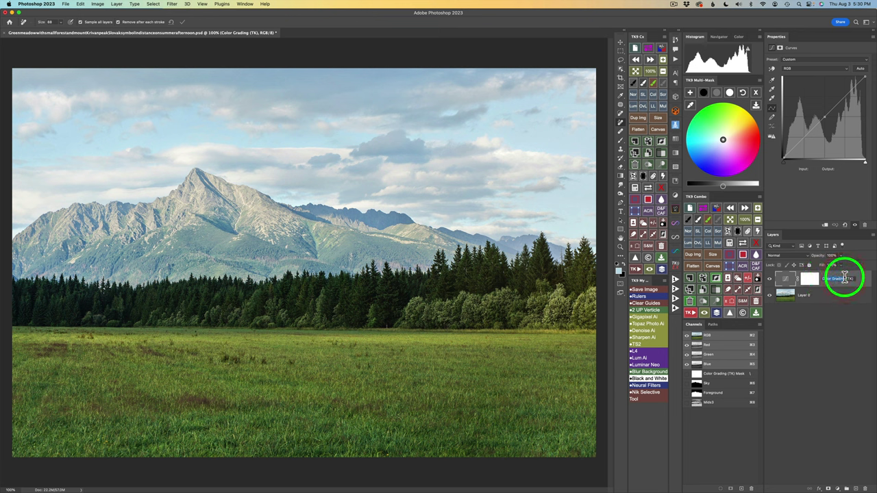
type("Sky")
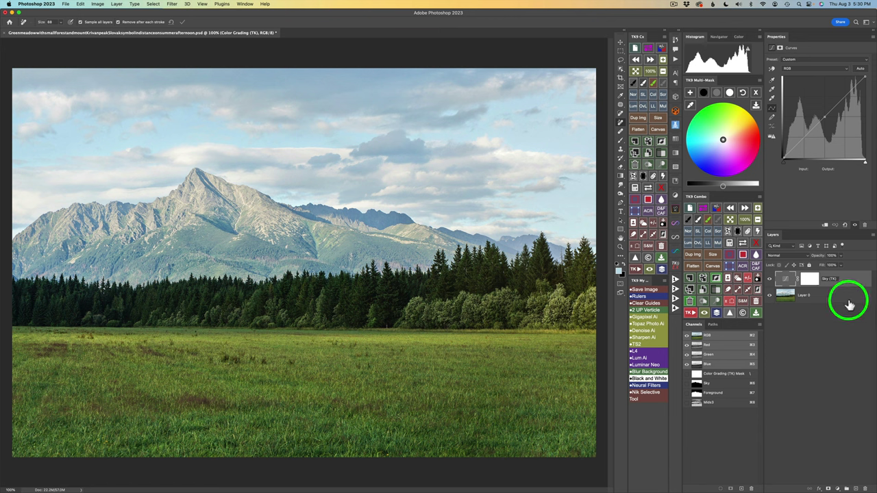
double_click(835, 279)
left_click(811, 281)
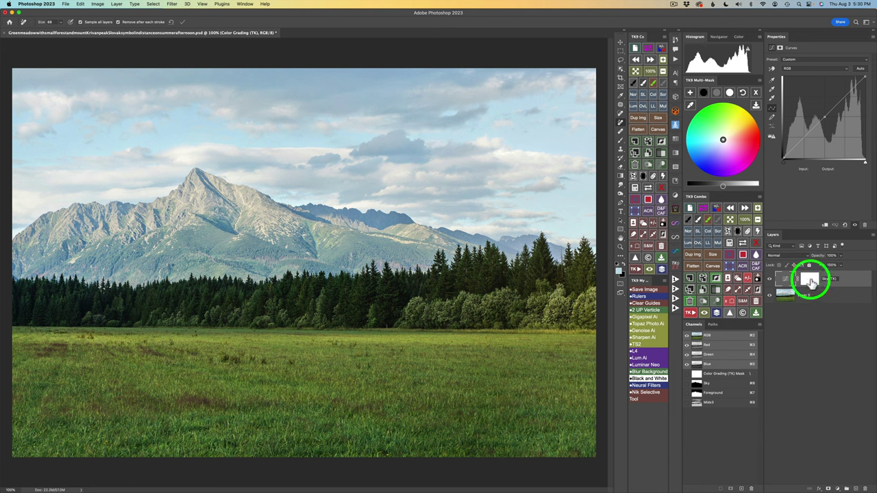
left_click(822, 283)
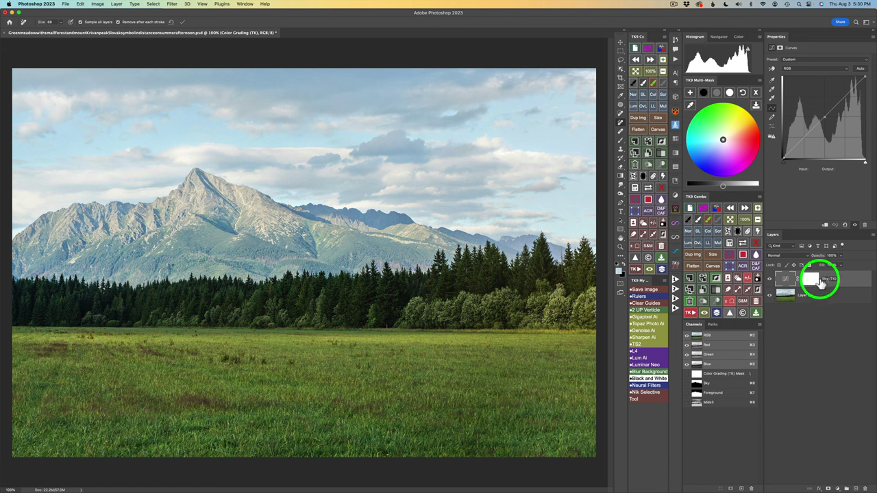
left_click(792, 193)
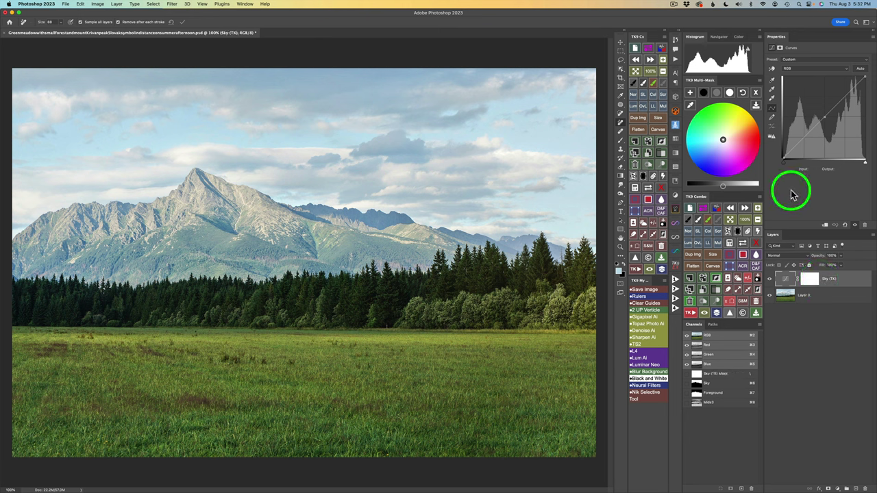
Step: Add a second Color Grading layer above the Sky (TK) layer and rename it FG (TK)
left_click_drag(791, 194, 714, 121)
left_click(691, 94)
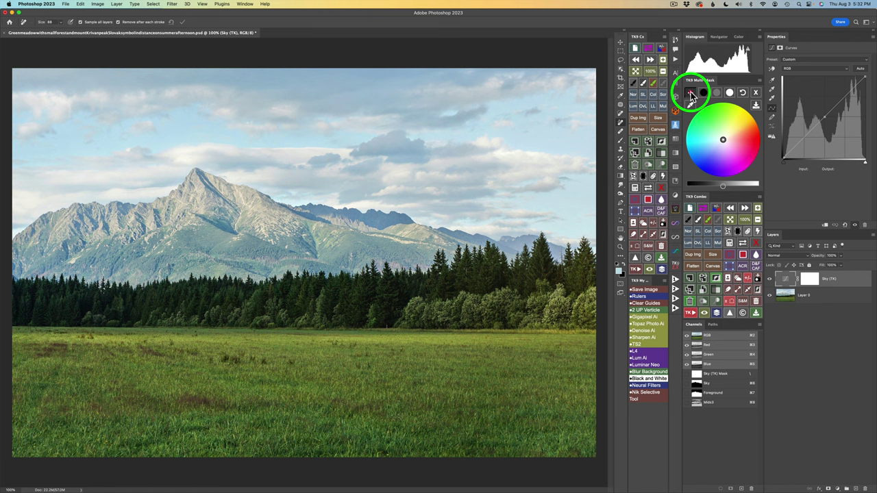
left_click(834, 281)
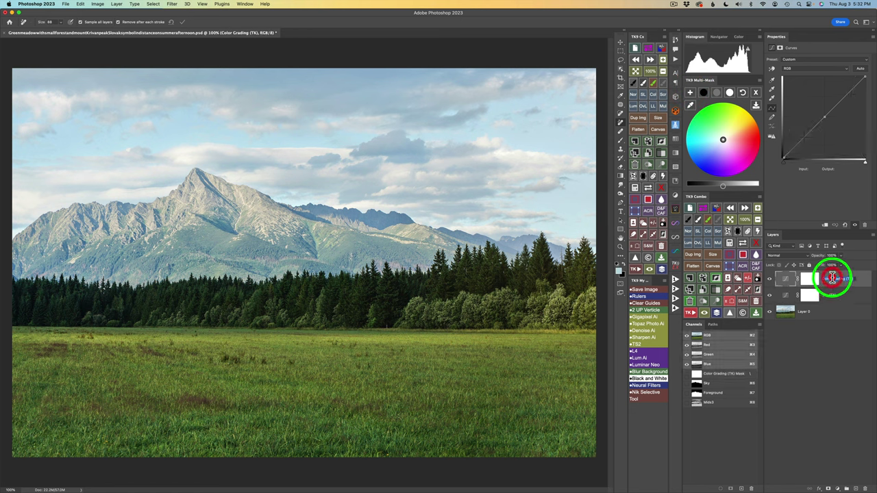
double_click(822, 279)
left_click_drag(822, 279, 846, 277)
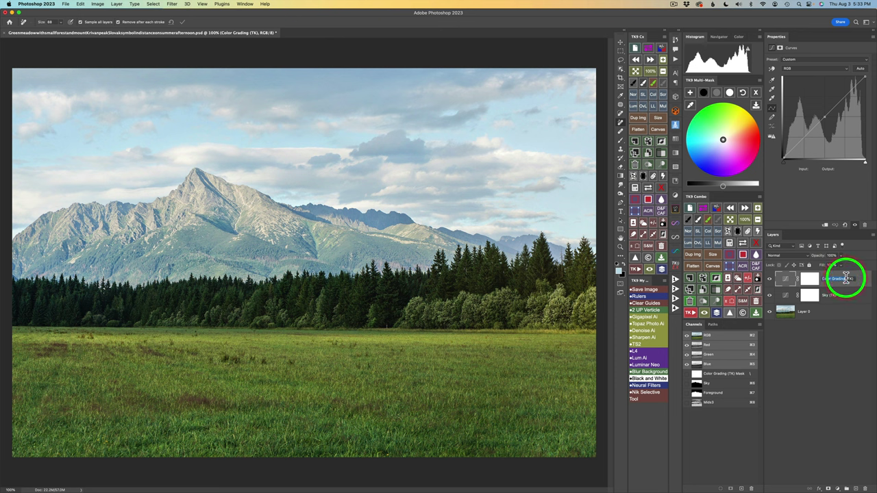
type("FG")
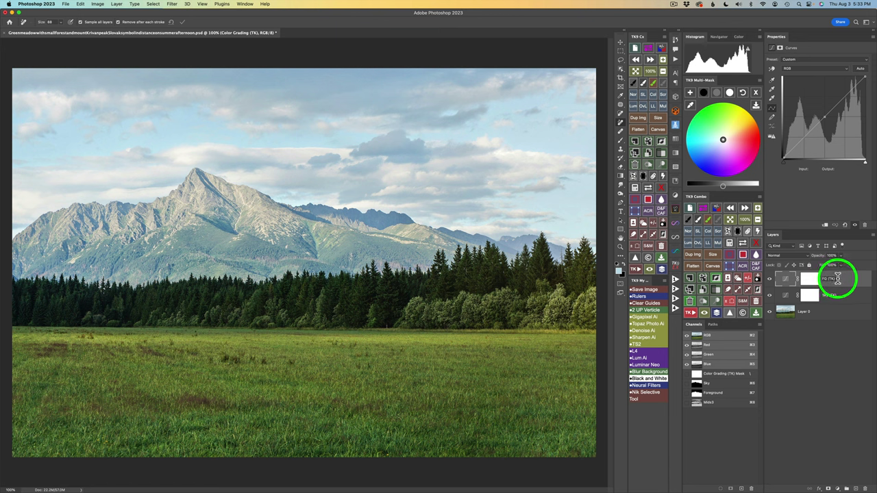
key("Return")
mouse_move(774, 320)
left_mouse_down()
mouse_move(775, 328)
mouse_move(768, 320)
left_mouse_up()
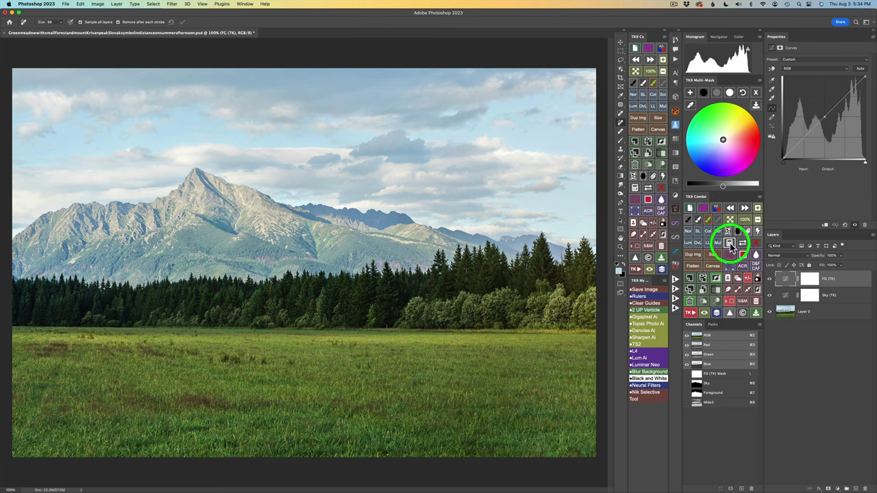
Step: Apply the saved Mids3 channel as the FG (TK) layer's mask and intersect it with the Foreground mask
left_click(730, 243)
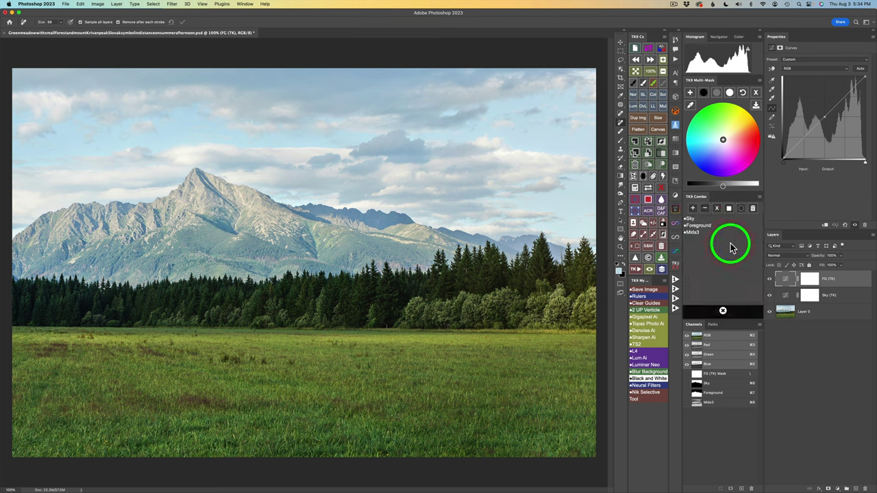
left_click(703, 233)
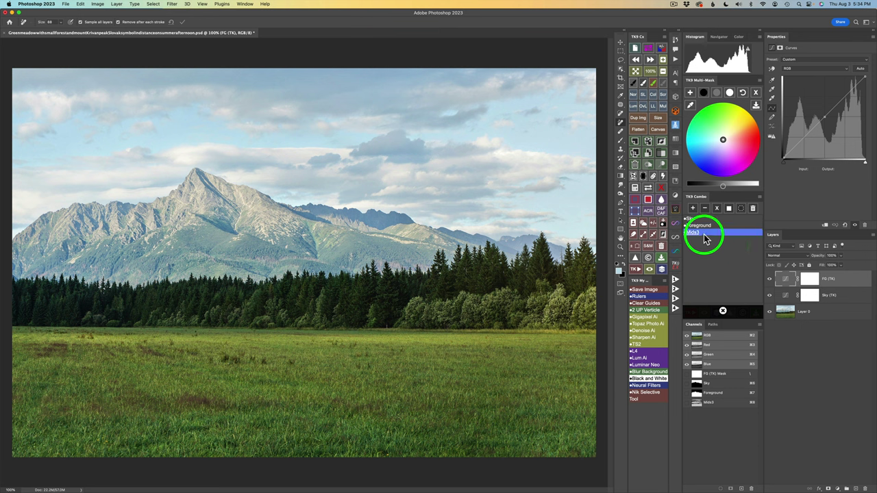
left_click(730, 209)
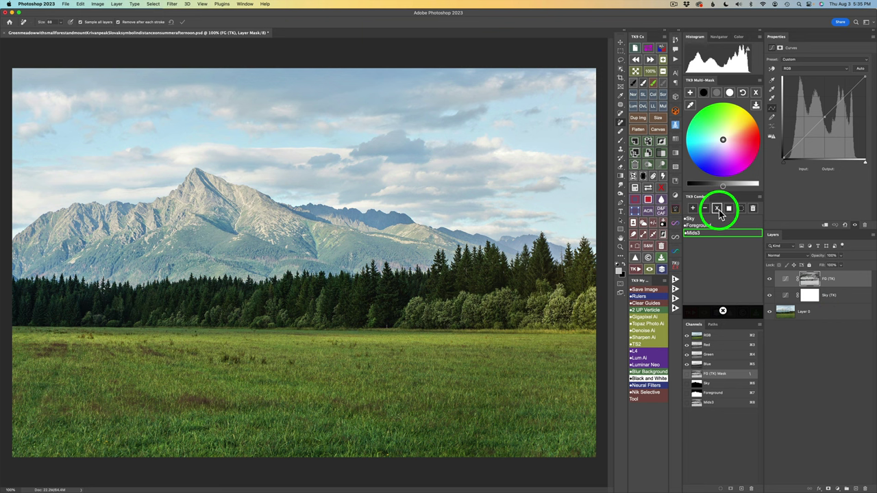
left_click(705, 227)
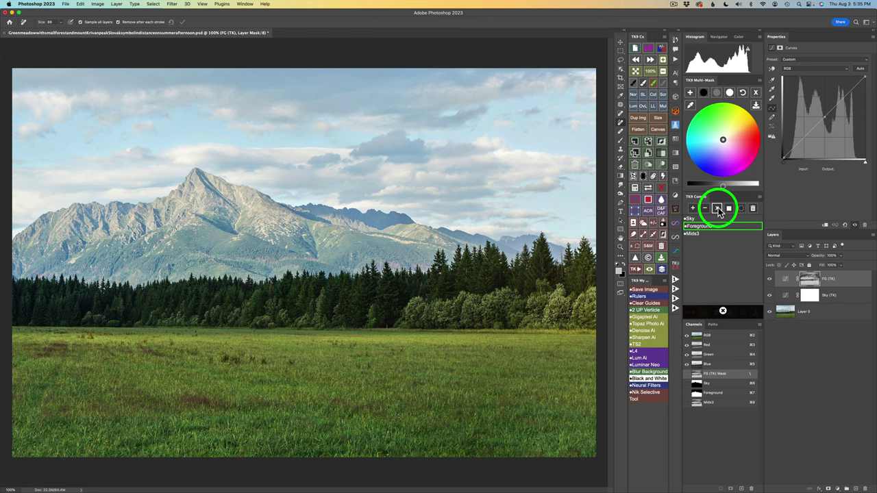
left_click(718, 208)
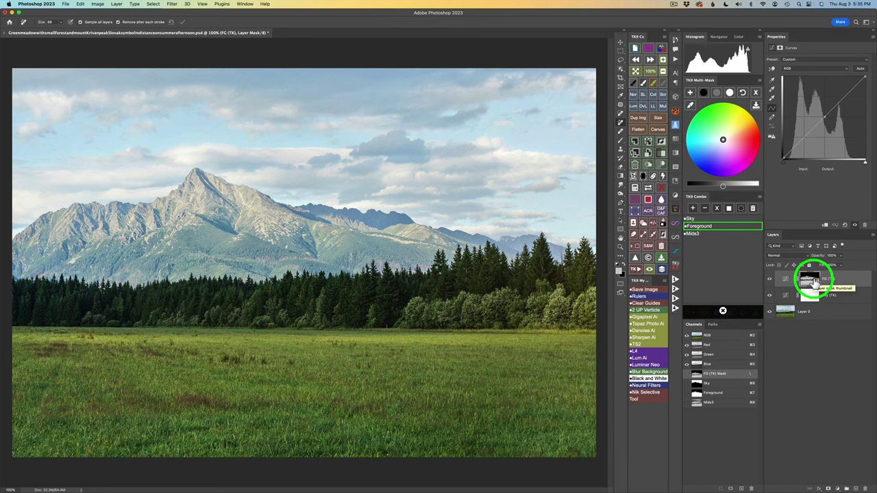
Step: Brighten the FG (TK) layer's midtones to brightness 14 and slightly darken its shadows
left_click(719, 92)
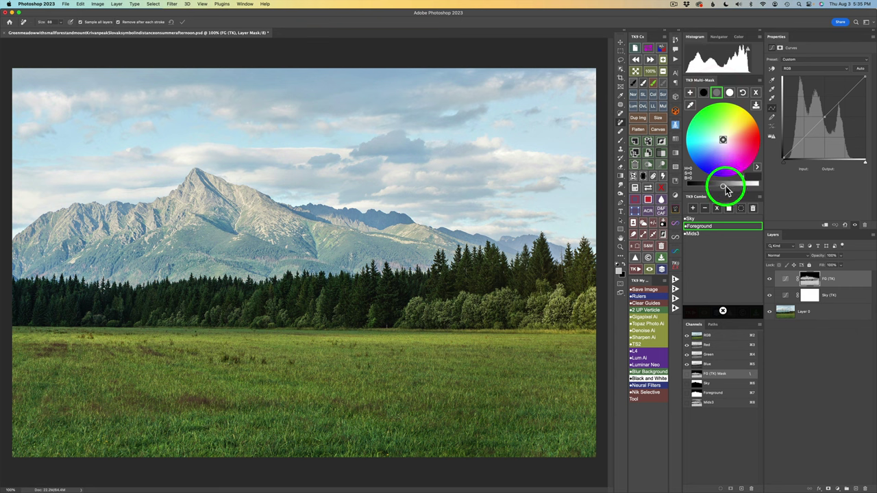
mouse_move(726, 191)
left_mouse_down()
mouse_move(713, 185)
mouse_move(733, 186)
left_mouse_up()
left_click(706, 93)
left_click(720, 171)
Step: Raise the FG (TK) layer's highlights to brightness 22 and tint its midtones warm orange, hue 38 and saturation 32
left_click(729, 93)
left_click(725, 189)
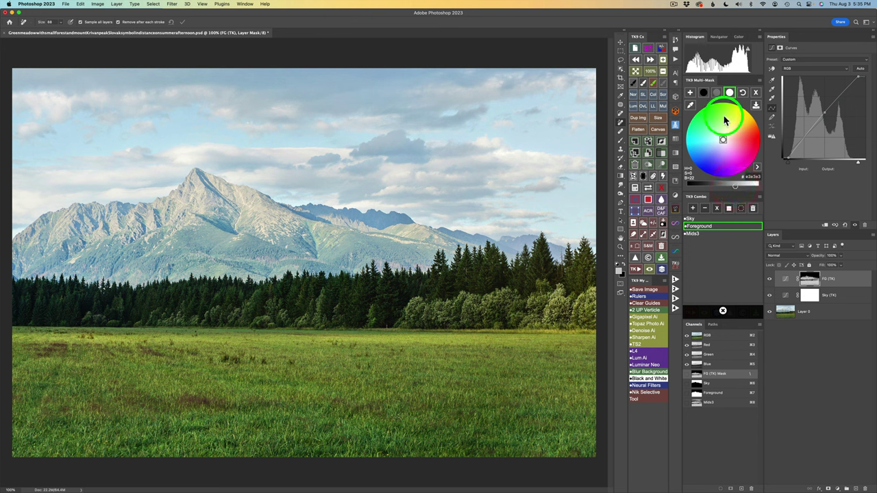
left_click(718, 92)
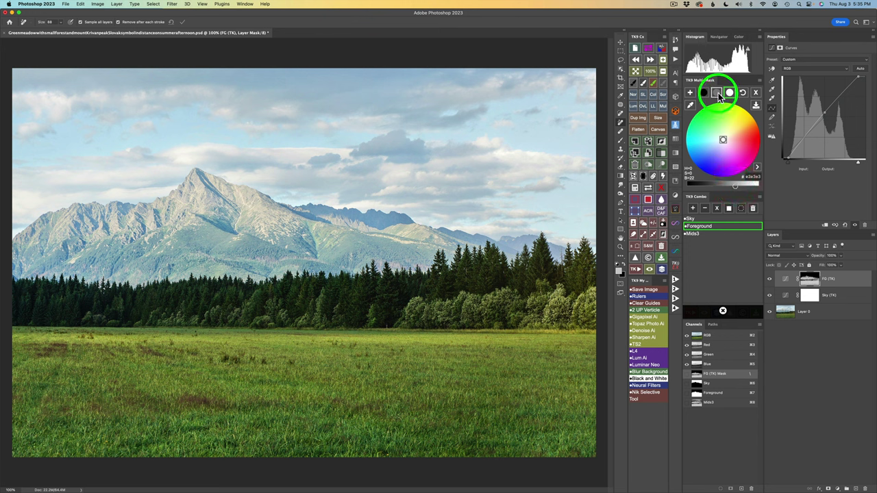
left_click_drag(727, 130, 733, 132)
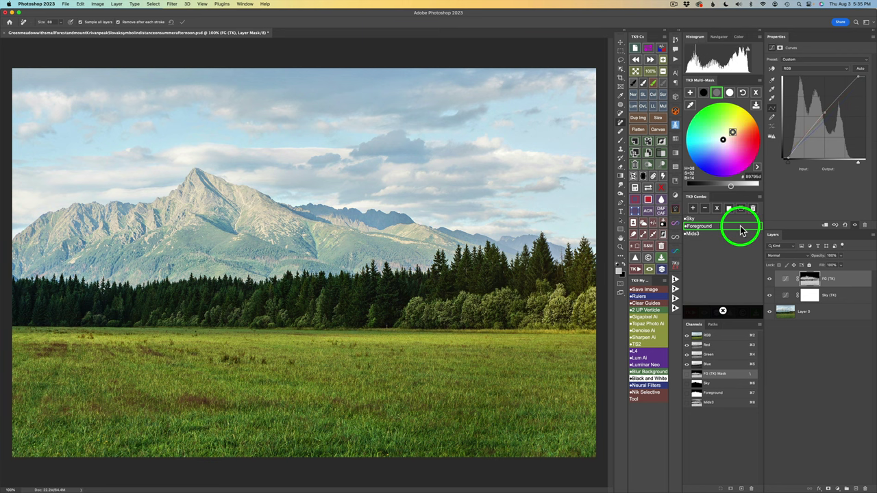
Step: Compare the image with and without the FG (TK) layer's adjustment
left_click(770, 278)
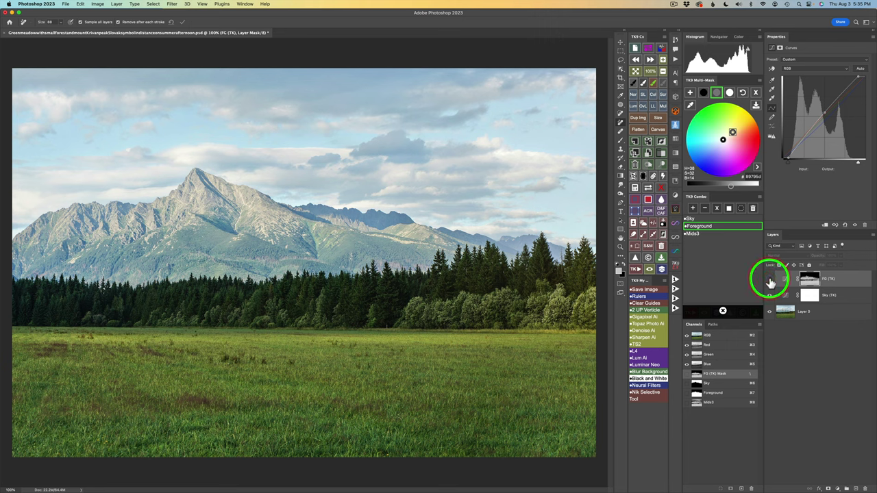
left_click(770, 280)
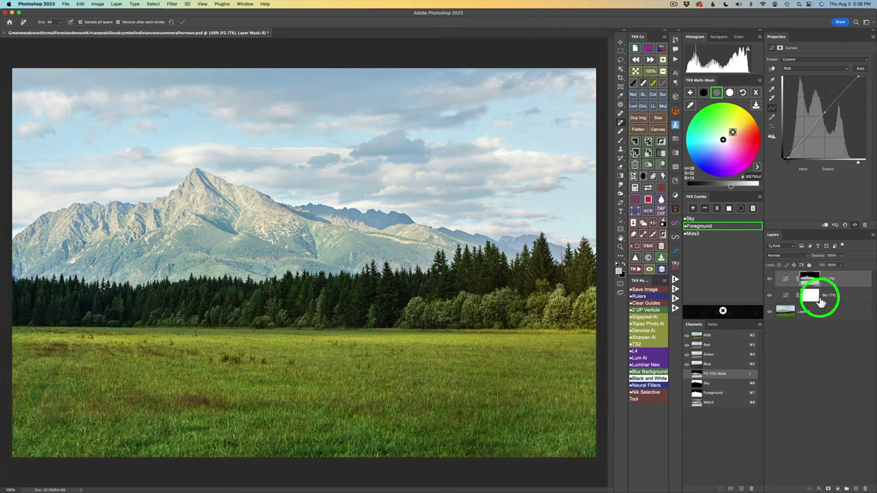
Step: Apply the saved Mids3 channel as the Sky (TK) layer's mask and intersect it with the Sky mask
left_click(787, 297)
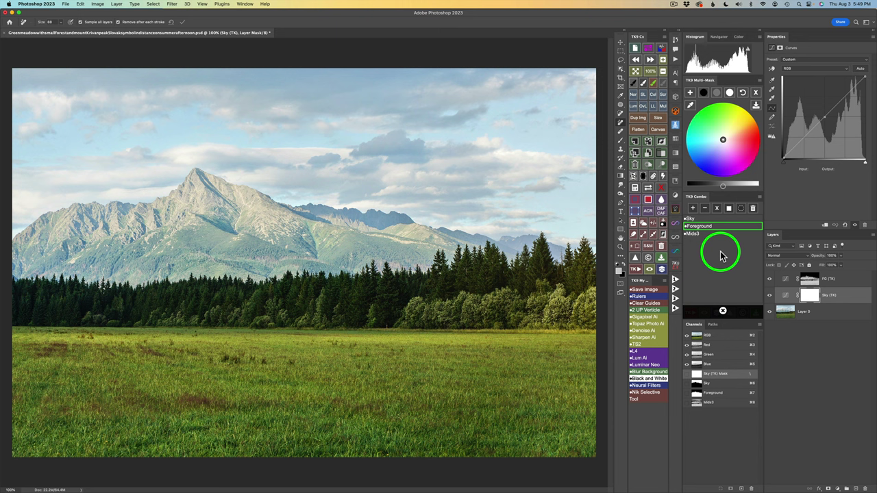
left_click(695, 232)
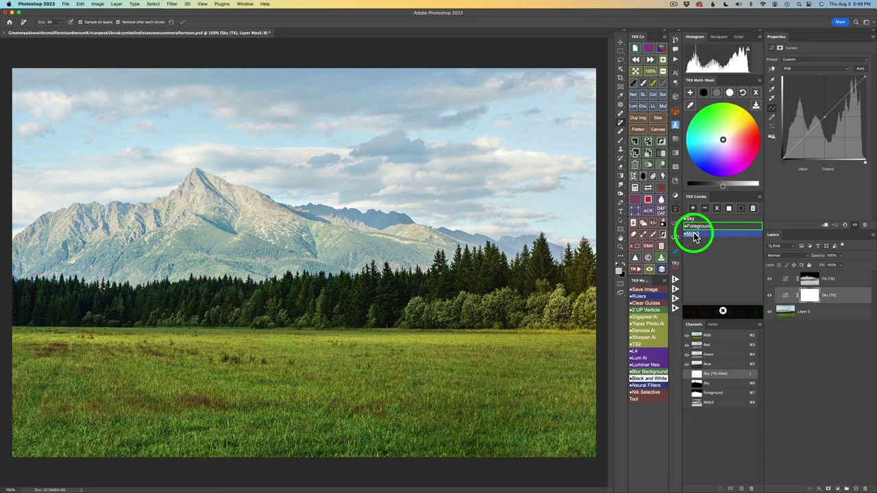
double_click(696, 237)
key("Return")
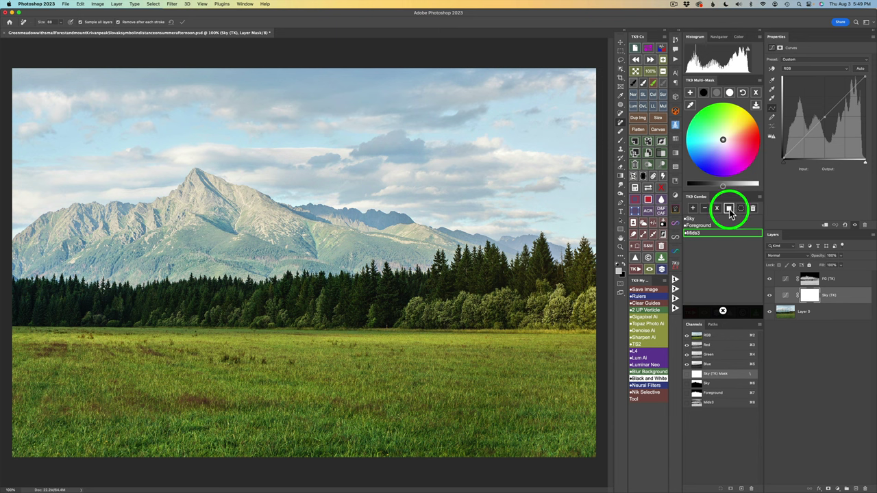
left_click(729, 209)
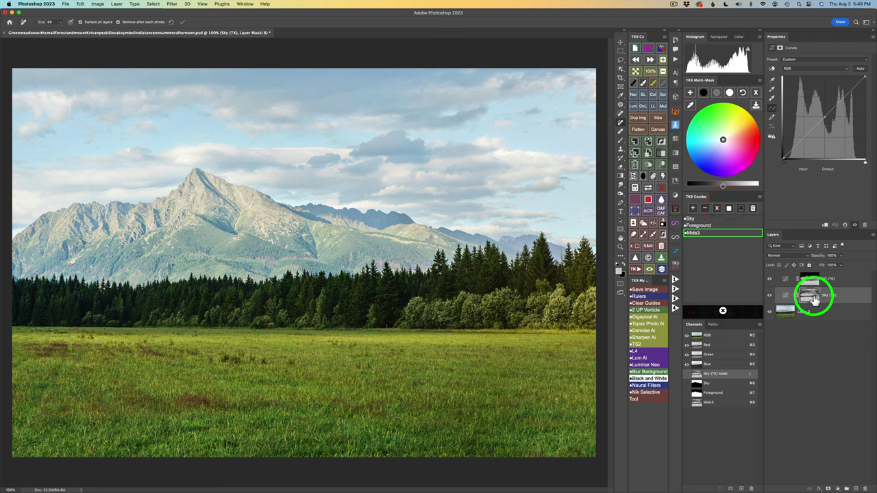
left_click(693, 220)
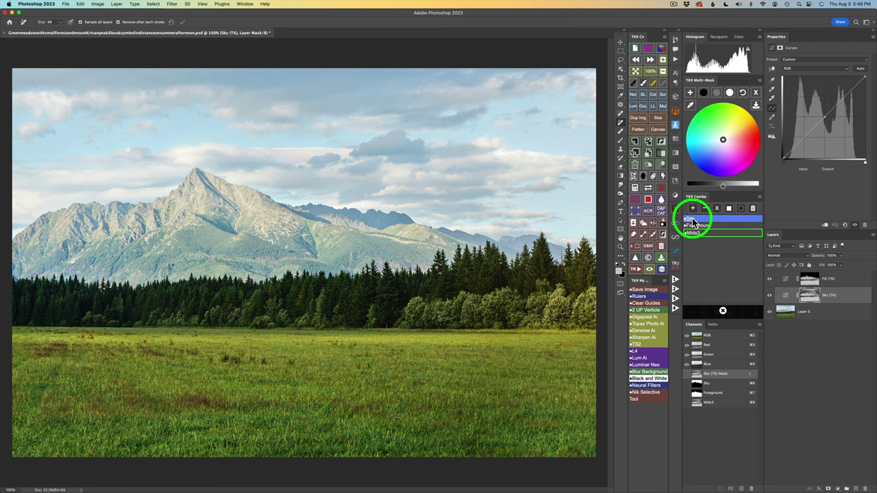
left_click(715, 211)
left_click(745, 248)
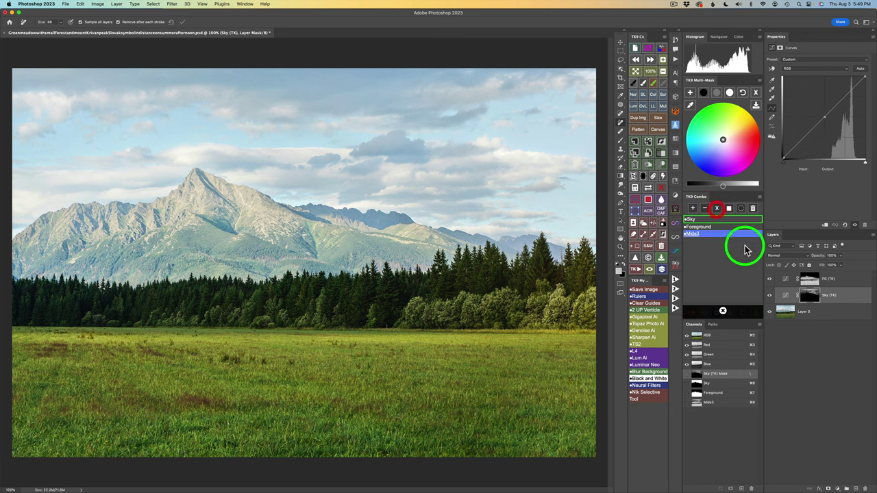
left_click(809, 293)
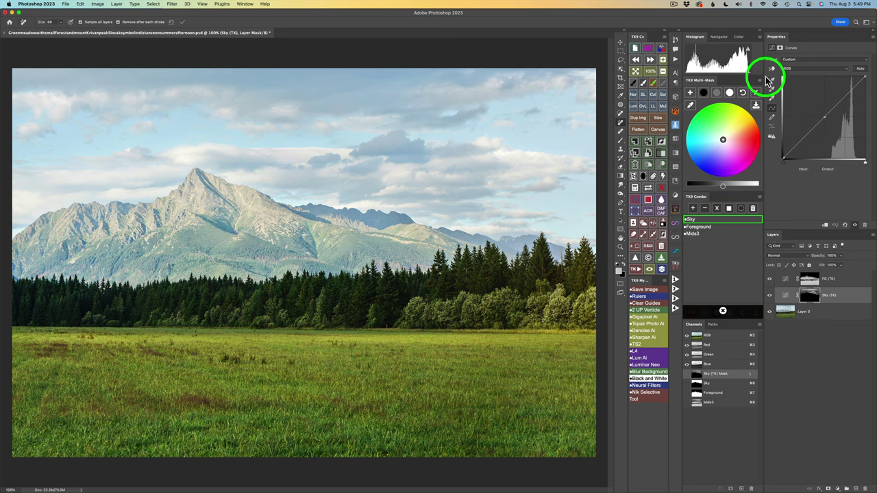
Step: Darken the Sky (TK) layer's midtones to brightness -41 with a blue tint, saturation 58, and raise its highlights to brightness 19
left_click(718, 93)
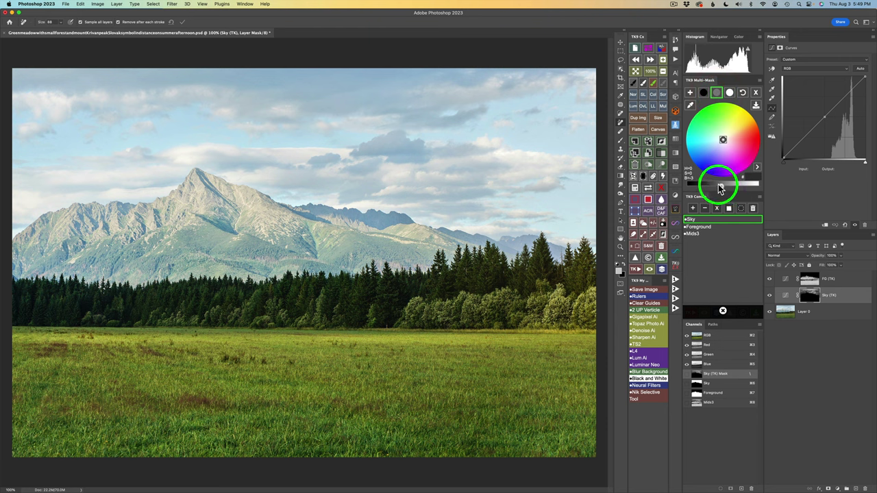
left_click_drag(721, 189, 702, 185)
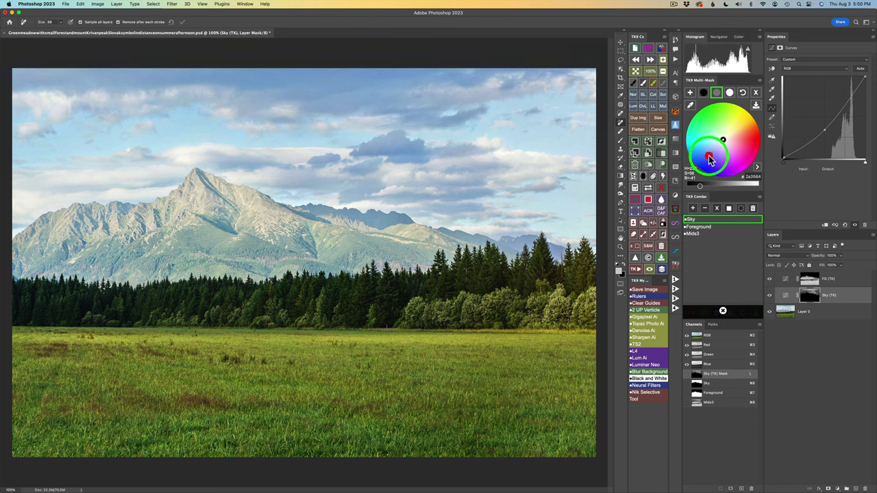
left_click(709, 156)
left_click(730, 94)
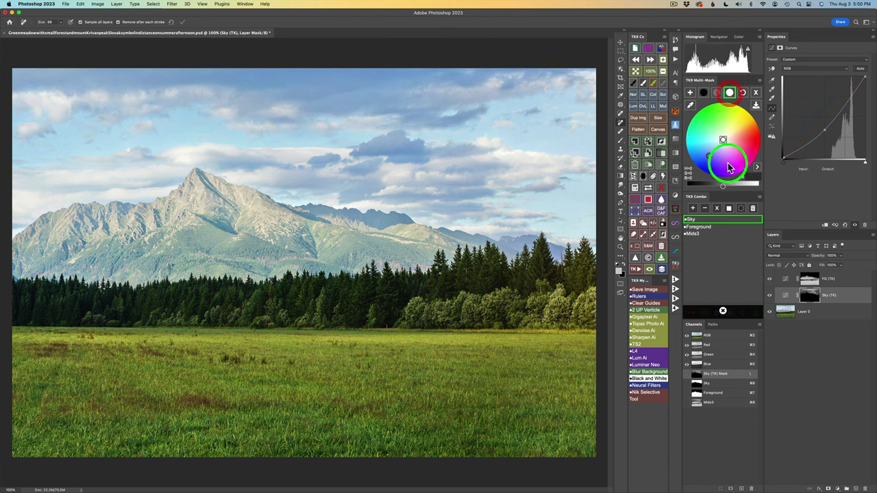
left_click_drag(724, 186, 735, 185)
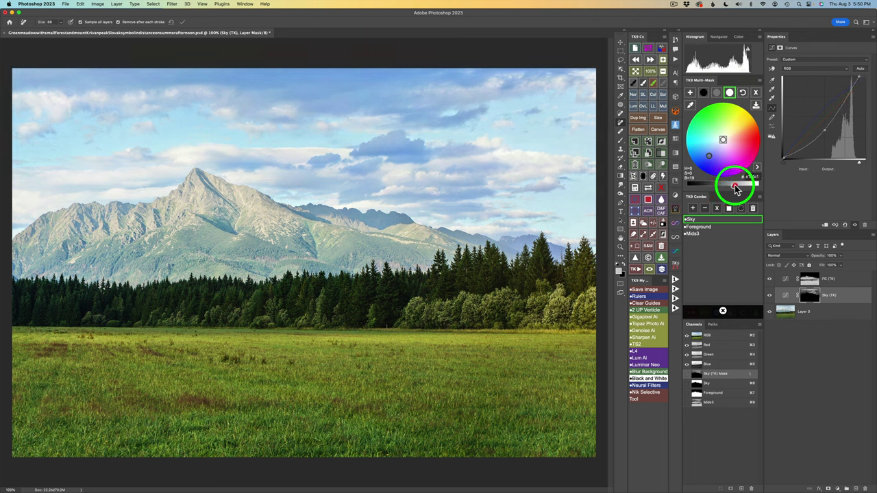
Step: Compare the image before and after the Sky (TK) and FG (TK) adjustments, separately and together
left_click(770, 296)
left_click(770, 296)
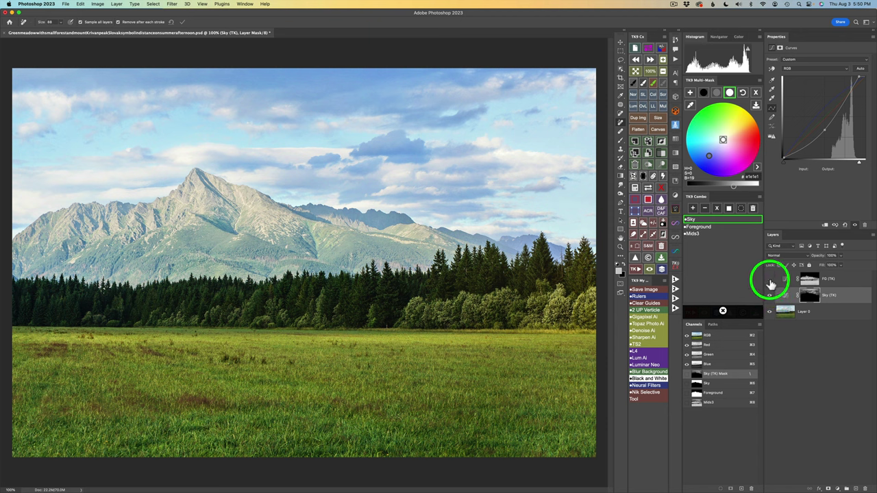
left_click(770, 281)
left_click(770, 281)
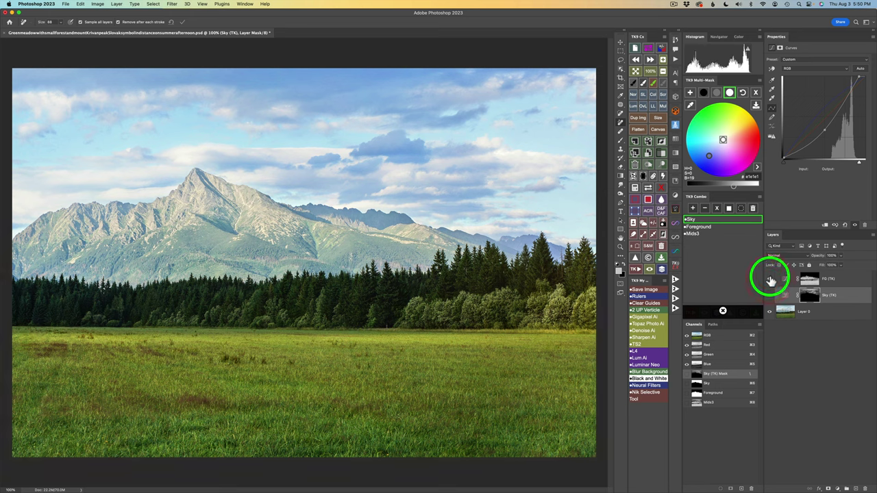
left_click(663, 268)
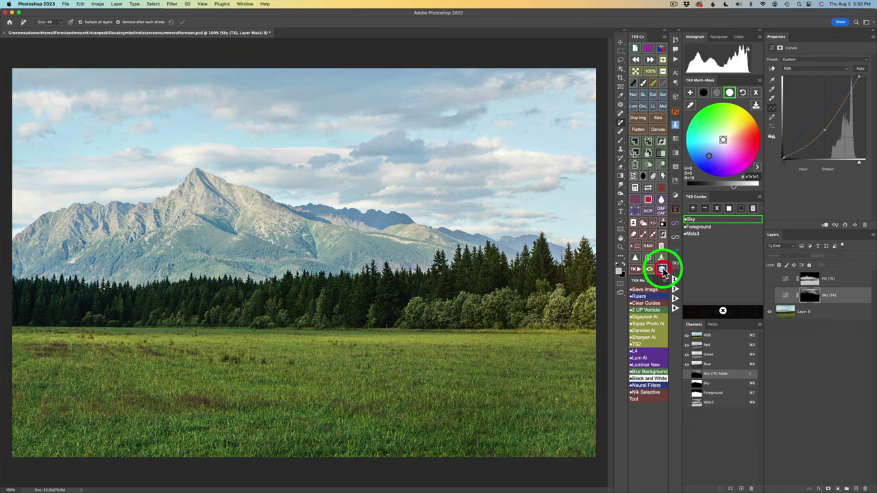
left_click(663, 268)
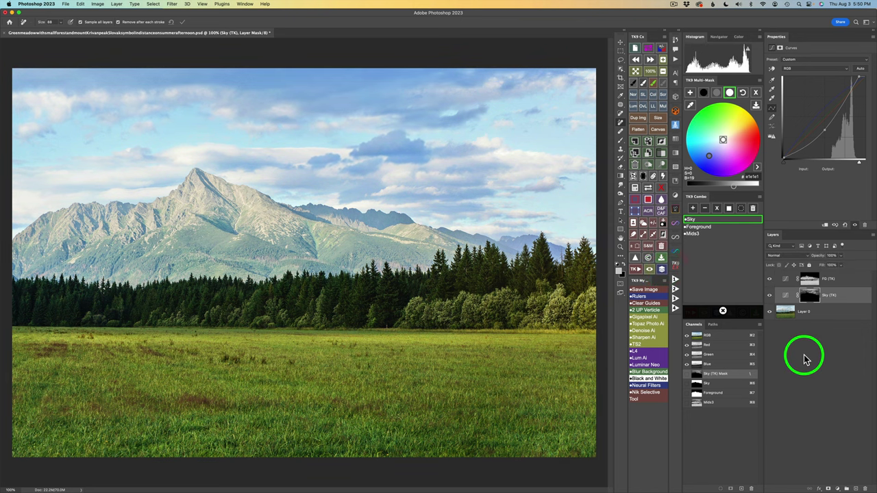